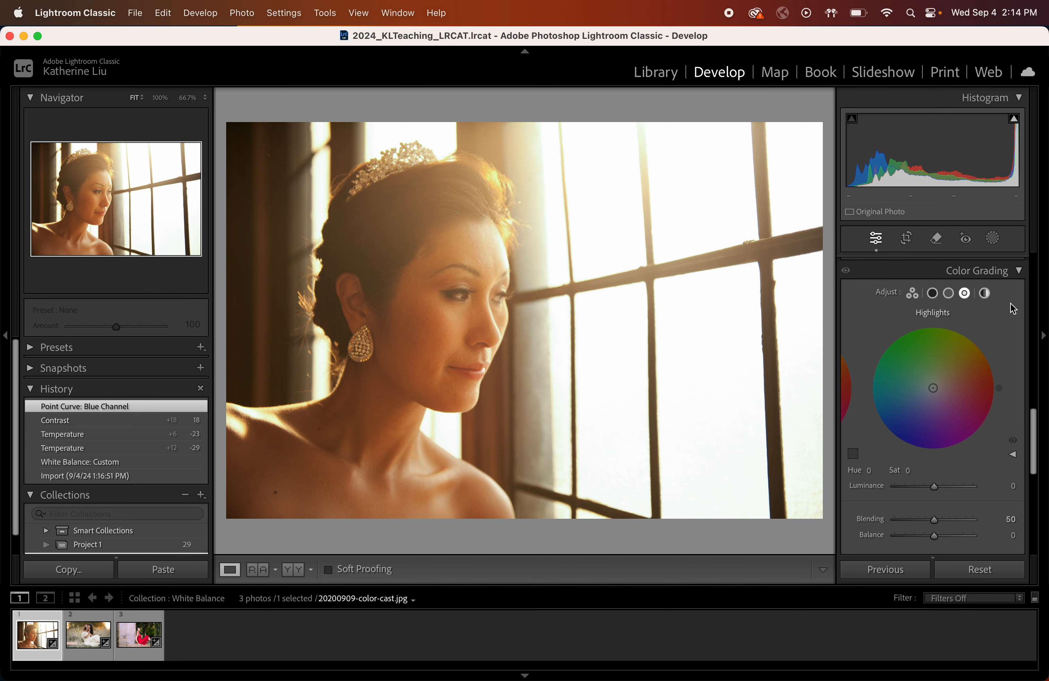
Examine the Color Grading controls of the window portrait for shadows, highlights and the combined three-way view
scroll(1013, 308, "up", 2)
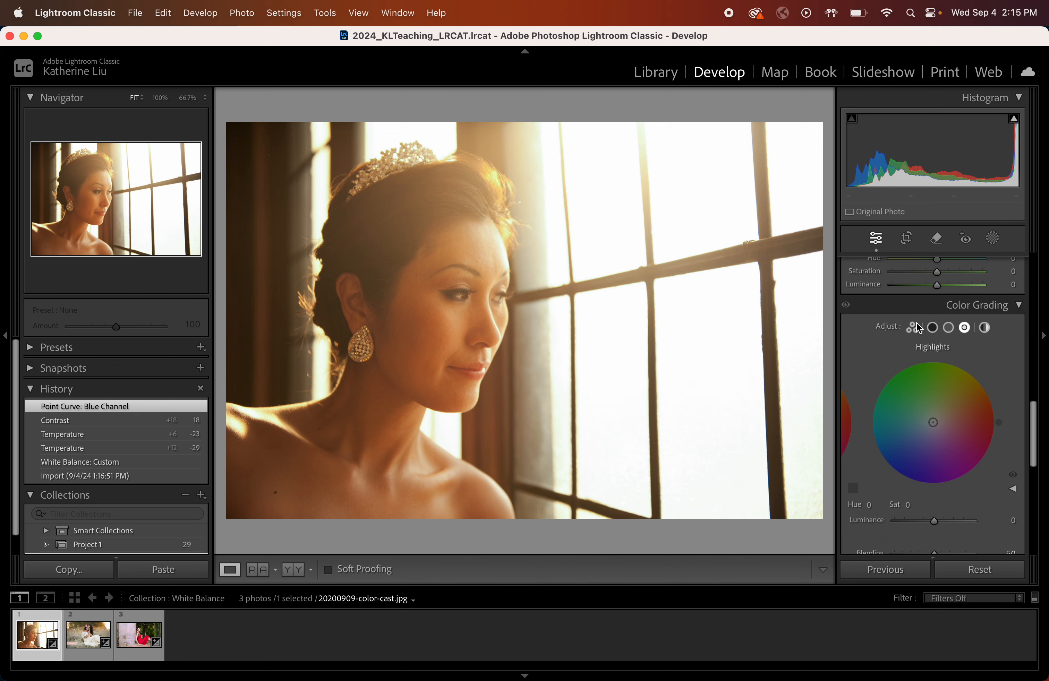
left_click(933, 328)
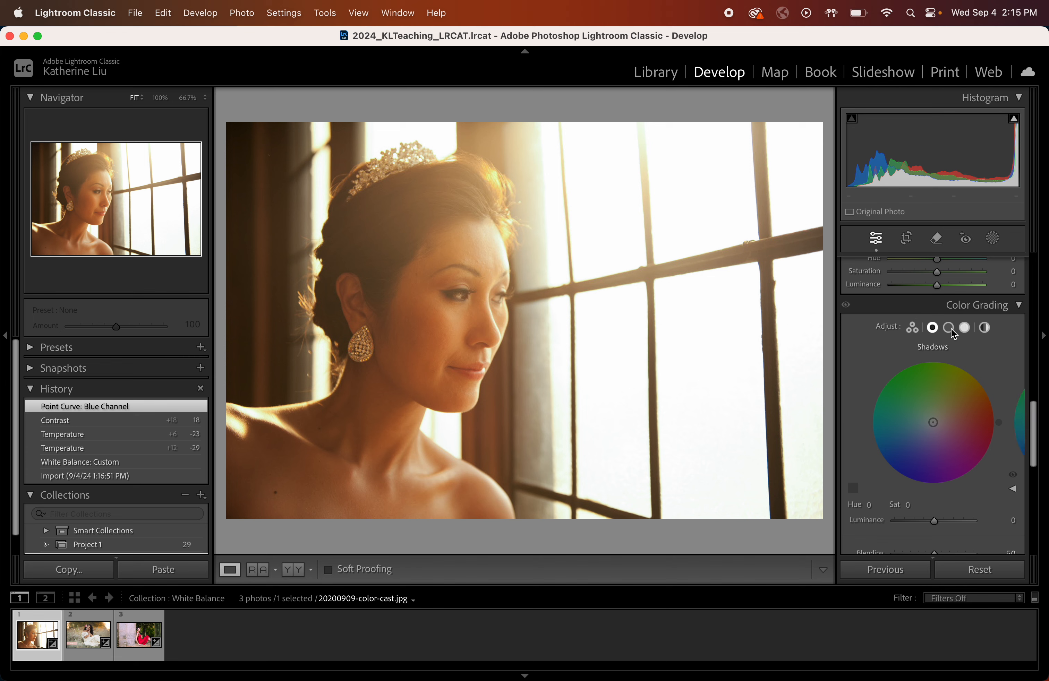
left_click(966, 329)
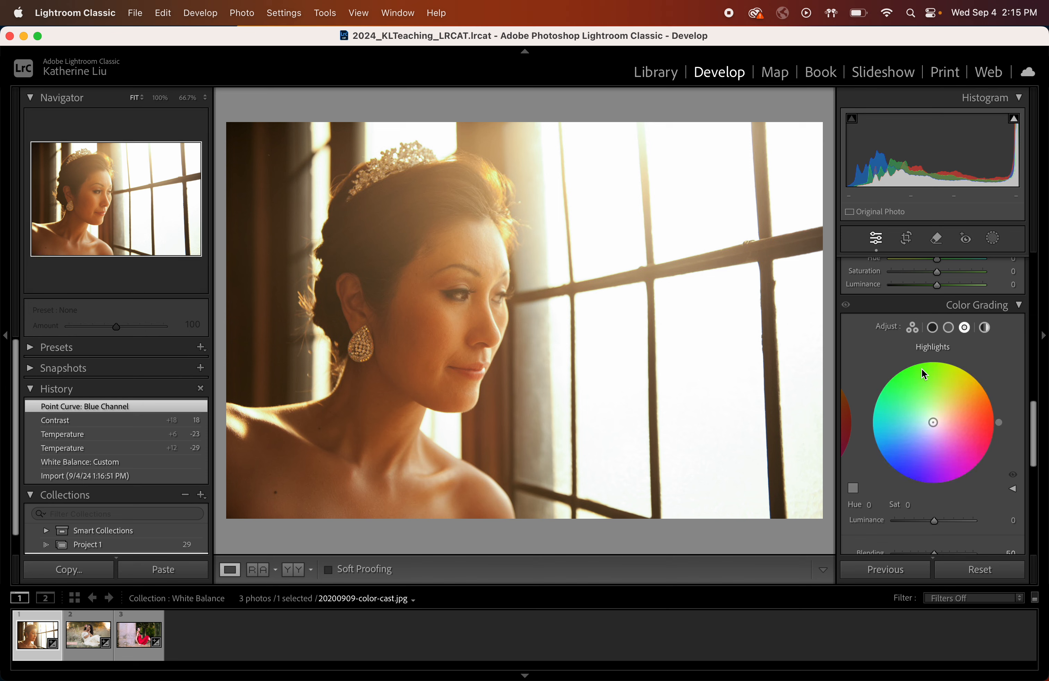
left_click(913, 328)
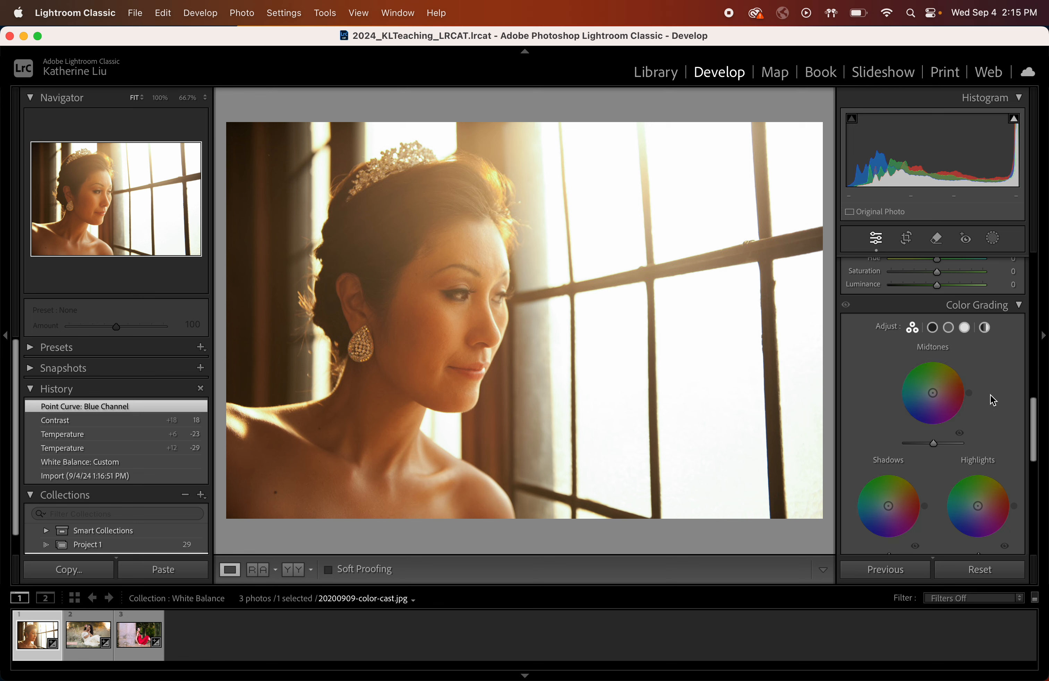
scroll(993, 400, "up", 5)
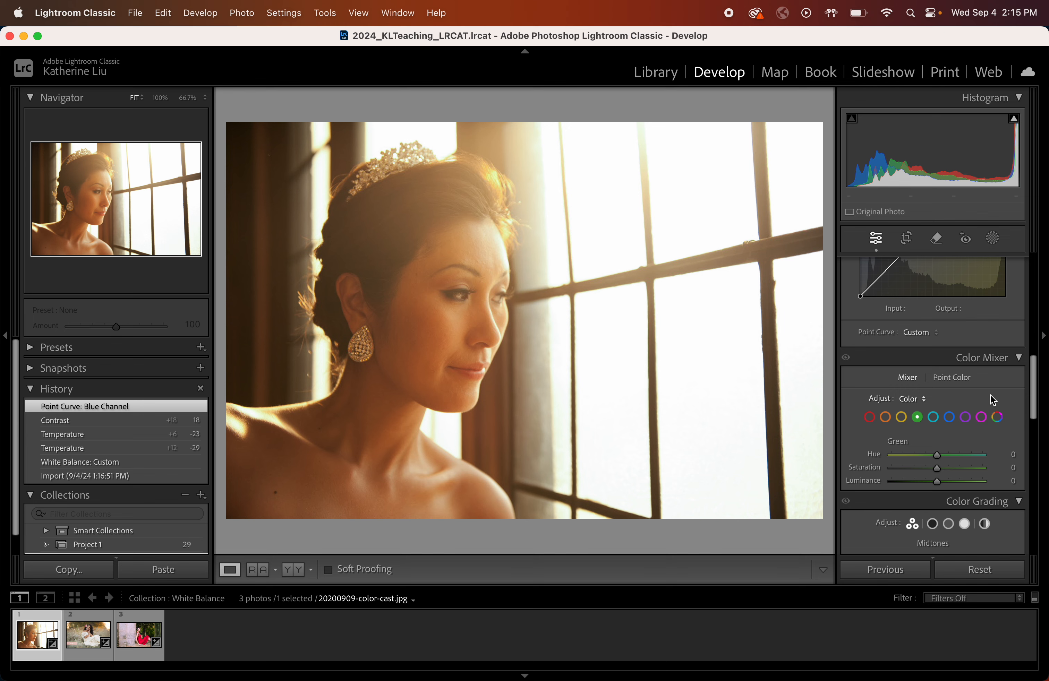
Compare the before and after versions of the white-dress photo and the red-dress photo side by side
left_click(87, 640)
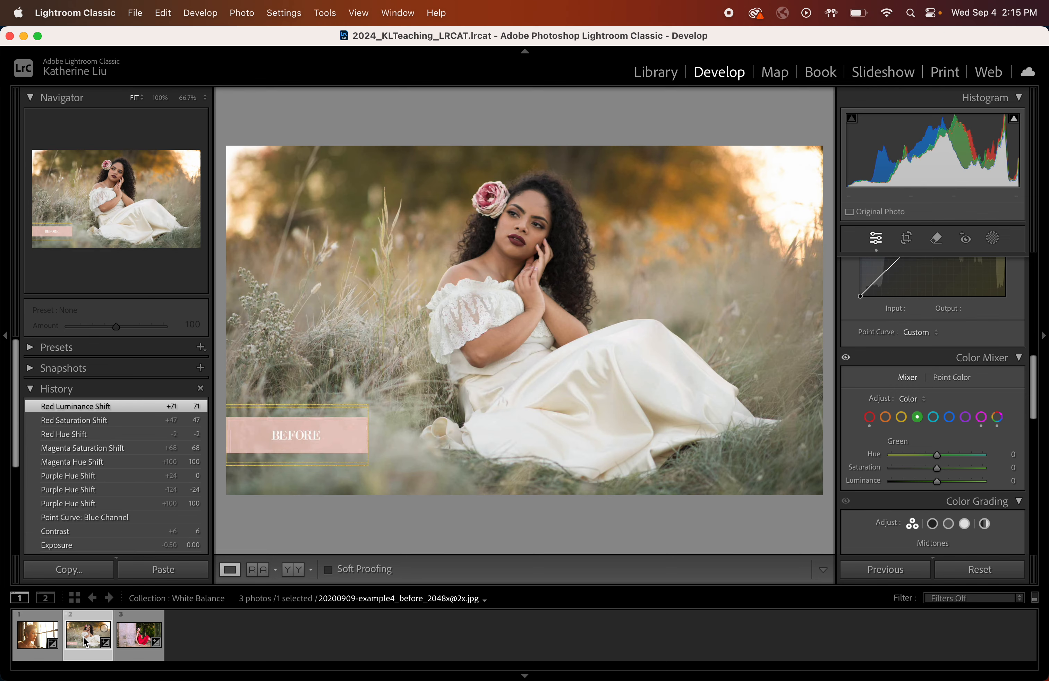
key("y")
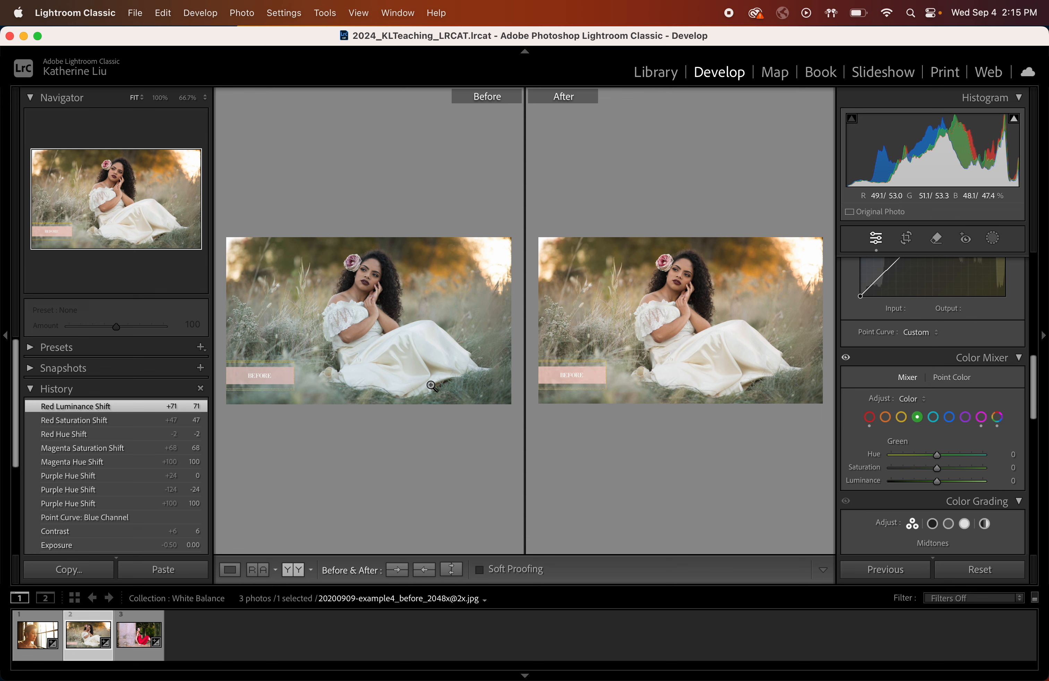
key("y")
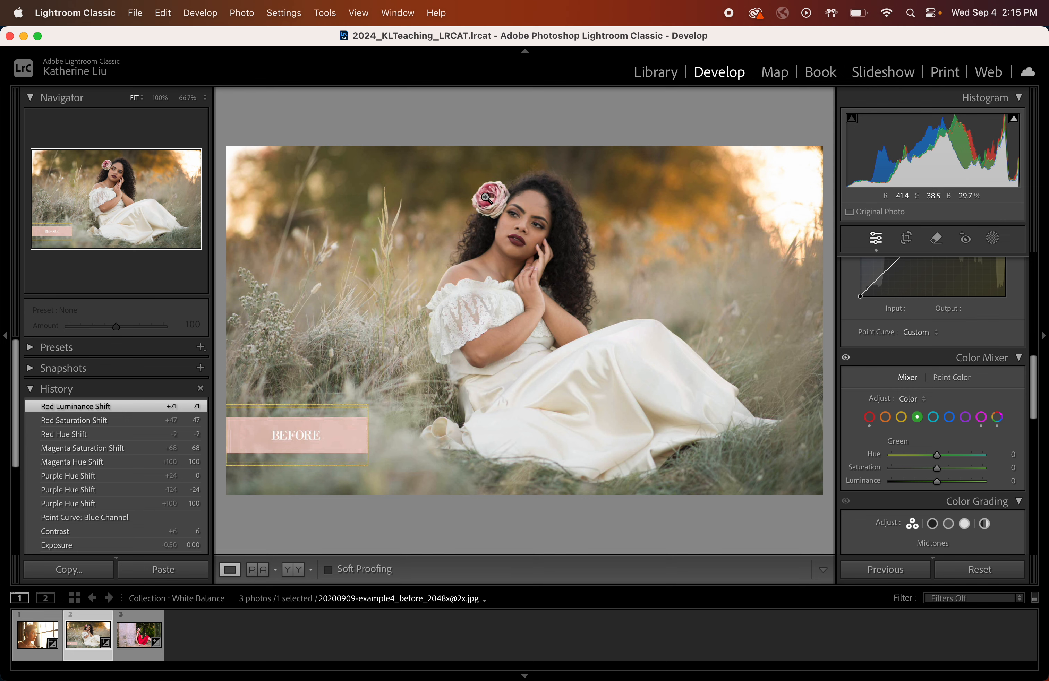
left_click(141, 641)
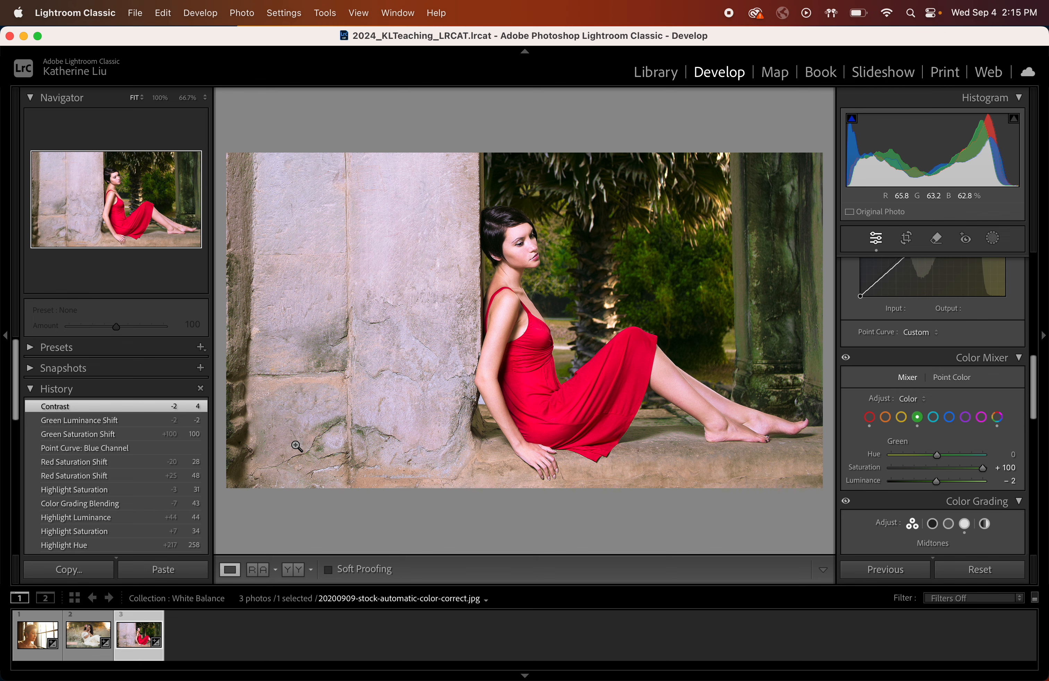
key("y")
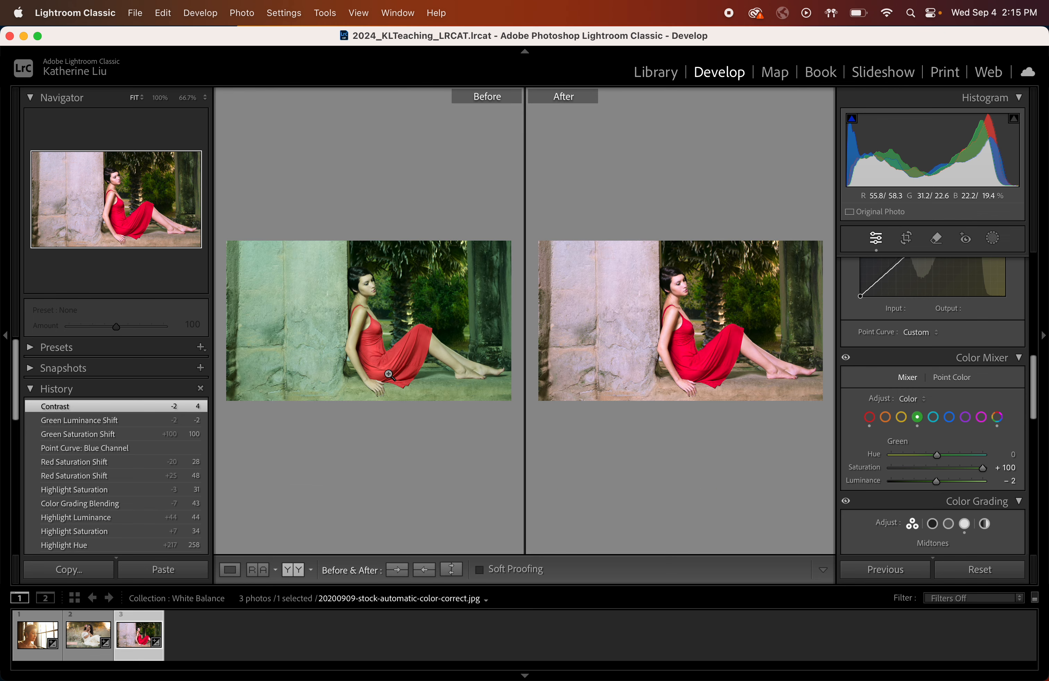
key("y")
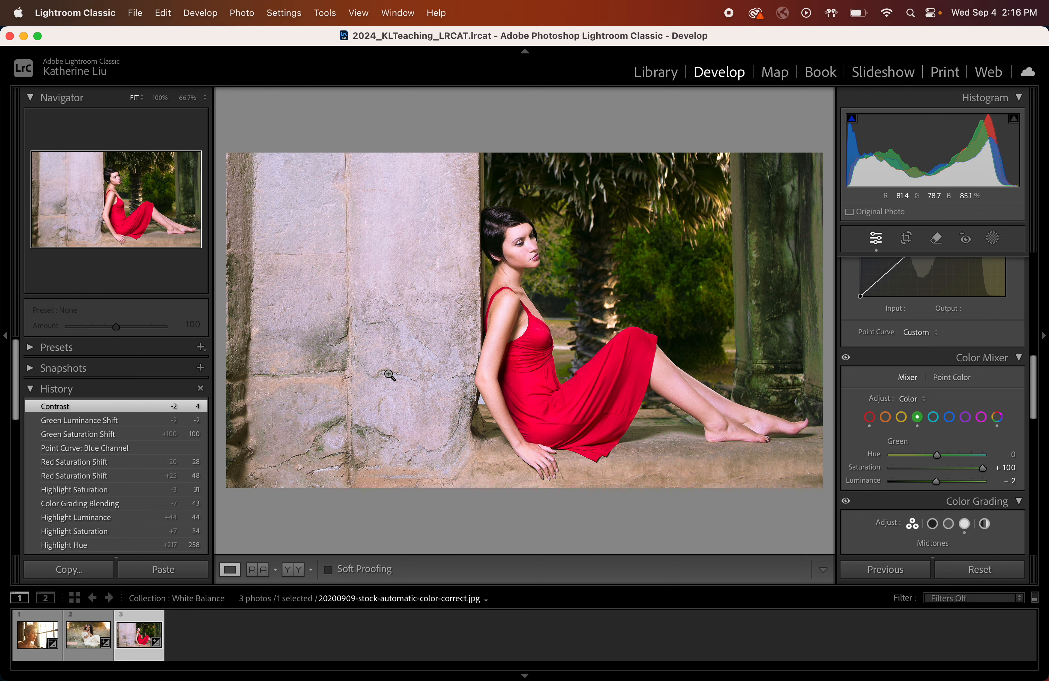
Revisit the window portrait, and check the red-dress photo's before and after versions again
left_click(89, 636)
left_click(35, 645)
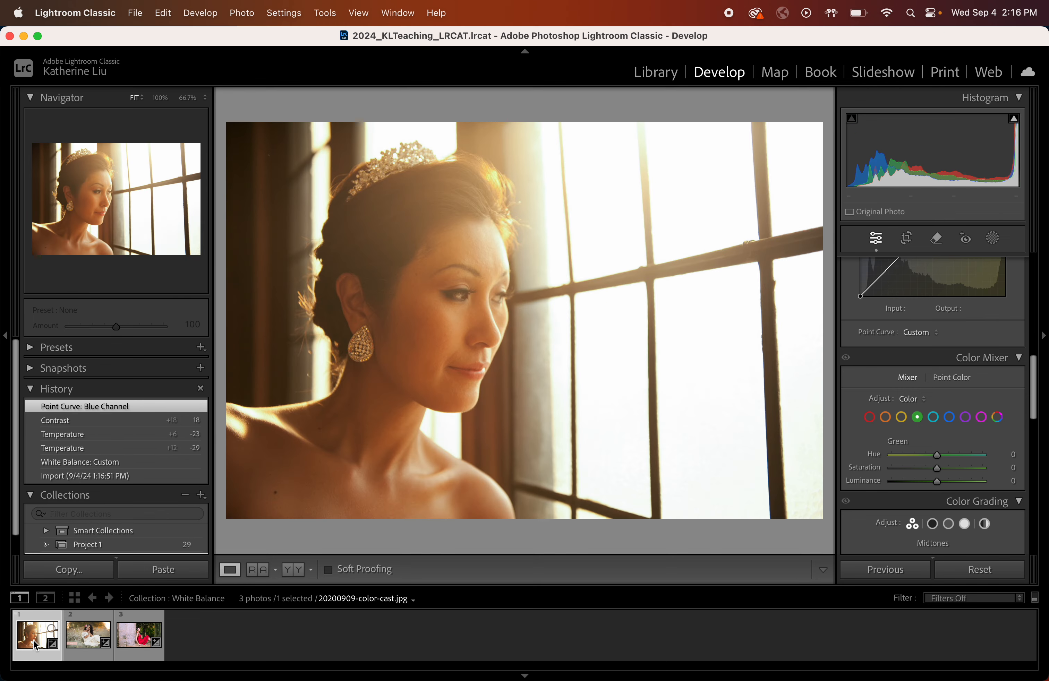
left_click(141, 636)
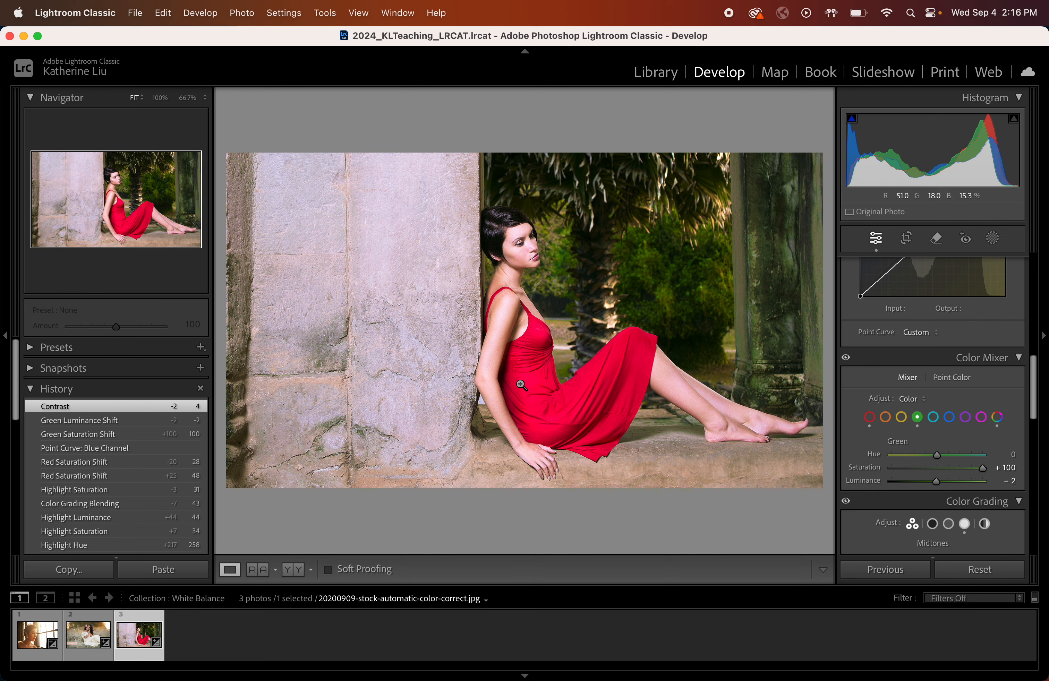
key("y")
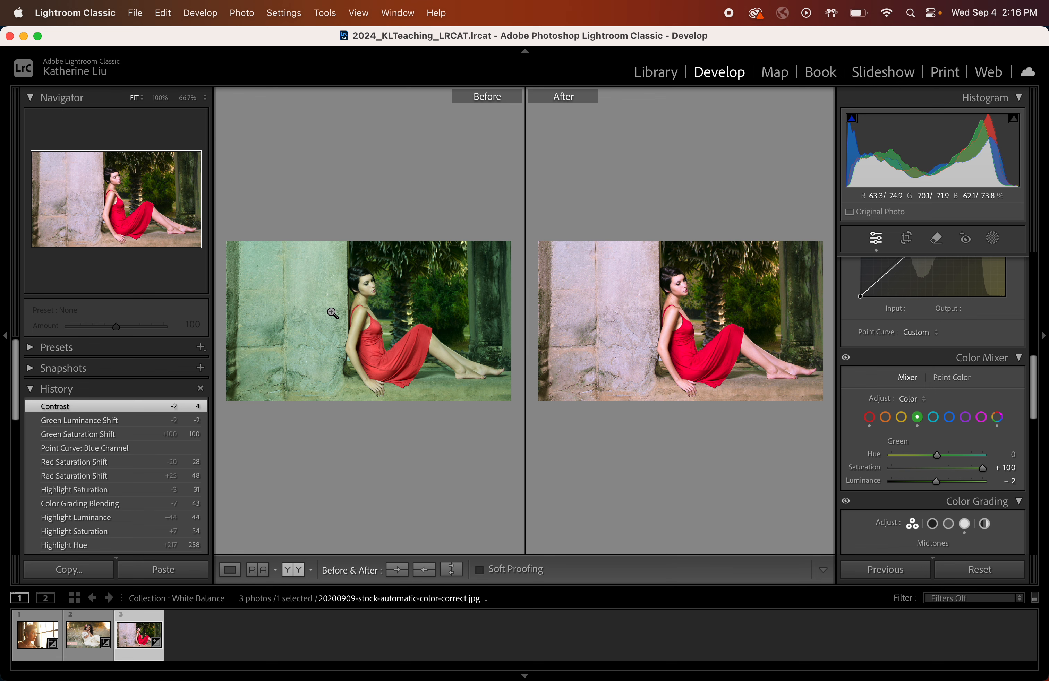
key("y")
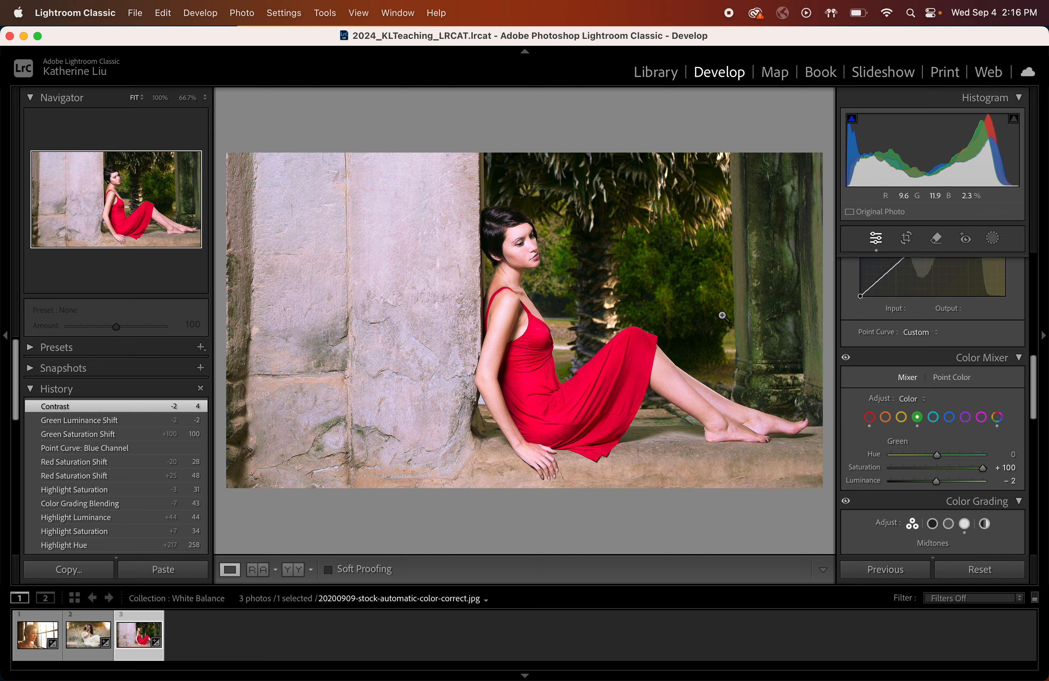
Examine the red-dress photo's Highlights color grading, including its hue, saturation, luminance and blending settings
scroll(931, 416, "down", 5)
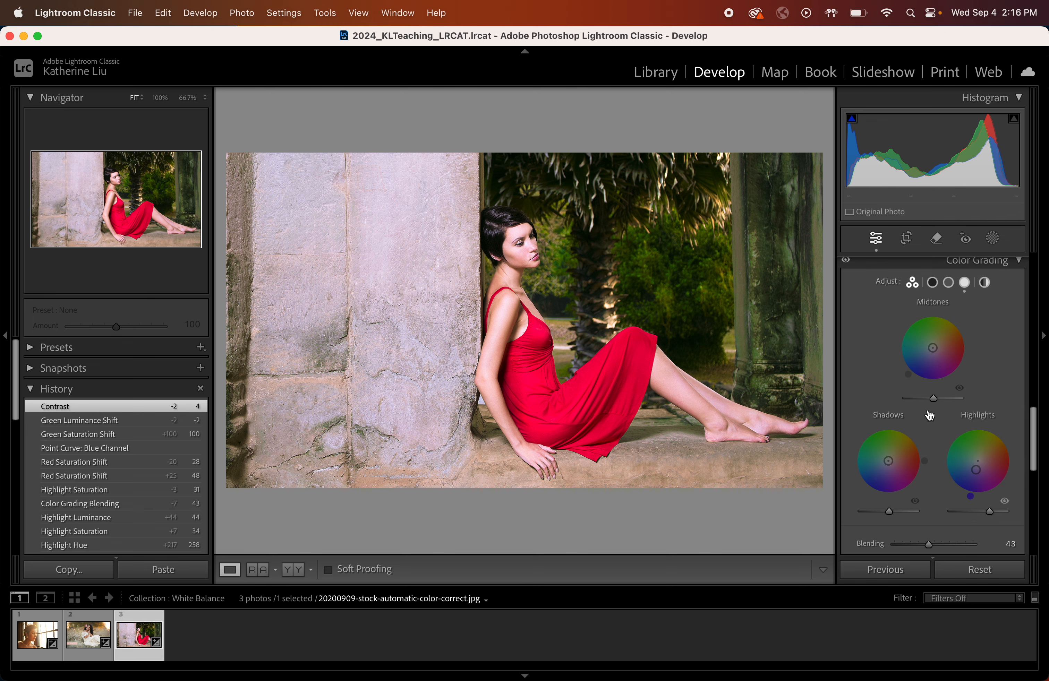
scroll(931, 416, "up", 3)
left_click(965, 389)
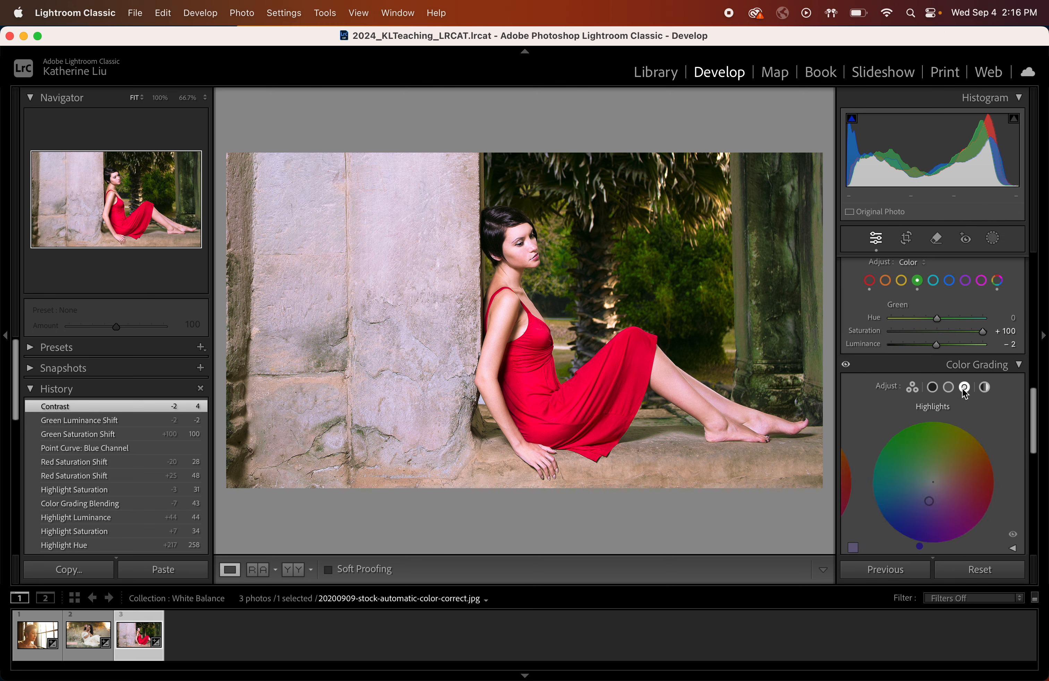
scroll(963, 388, "down", 4)
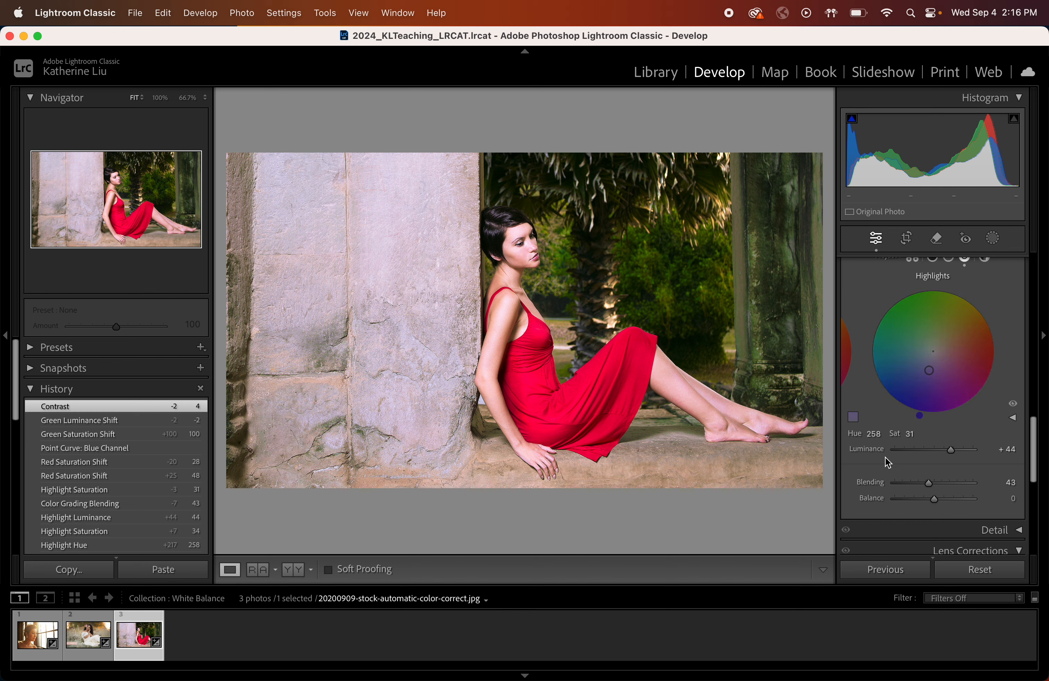
scroll(945, 432, "up", 3)
scroll(945, 432, "down", 2)
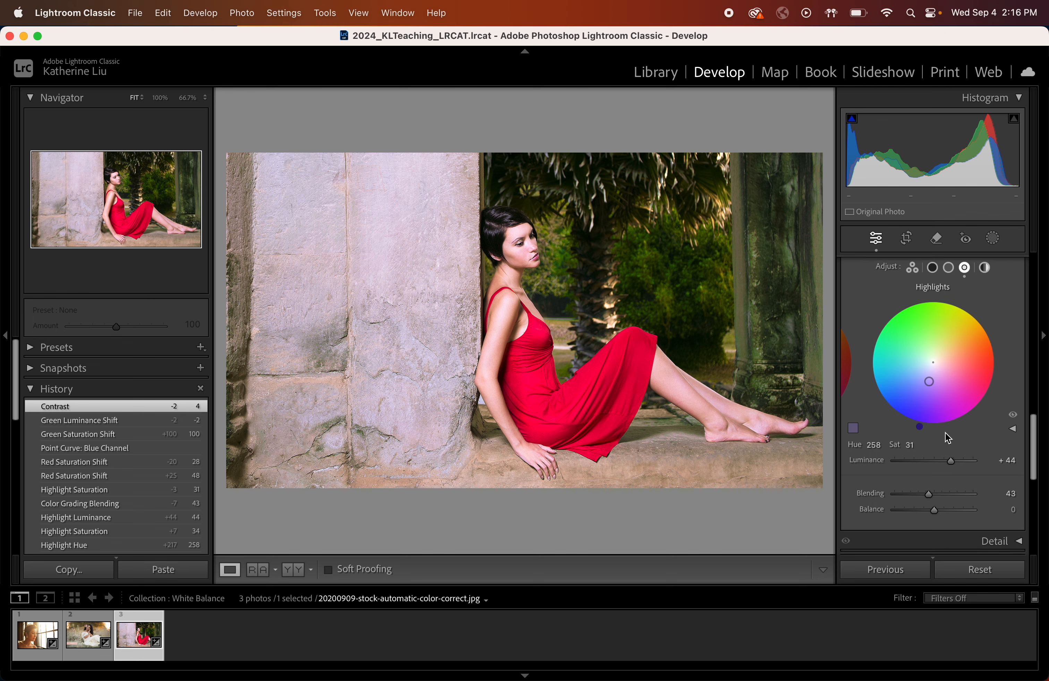
scroll(945, 432, "down", 2)
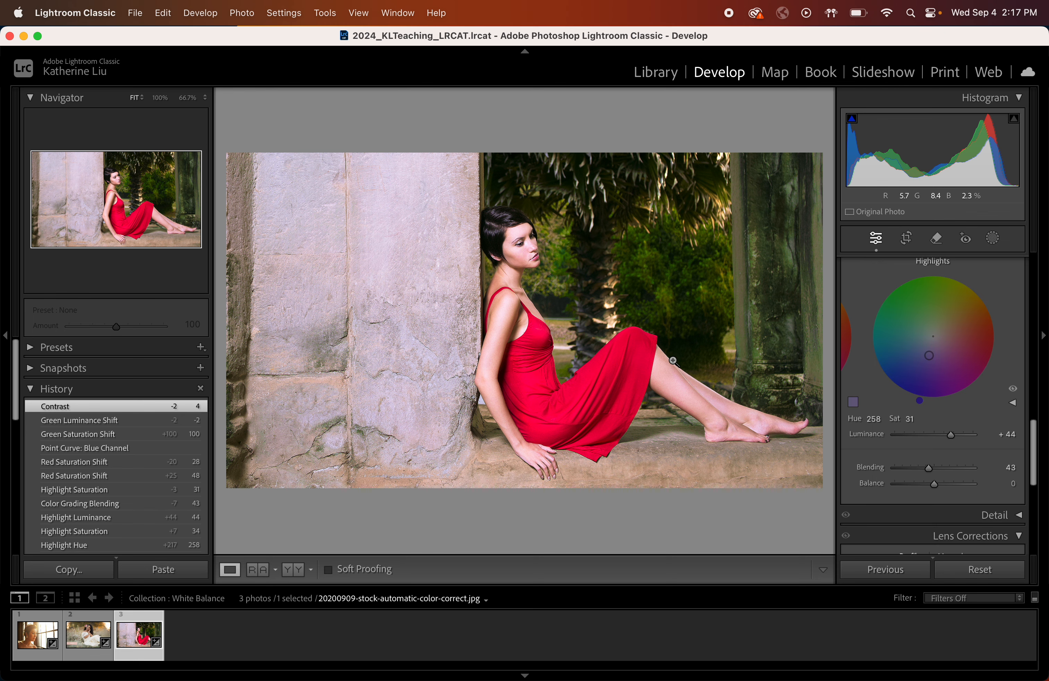
Compare the window portrait's before and after versions, and review its tone curve and basic white balance and tone settings
left_click(35, 647)
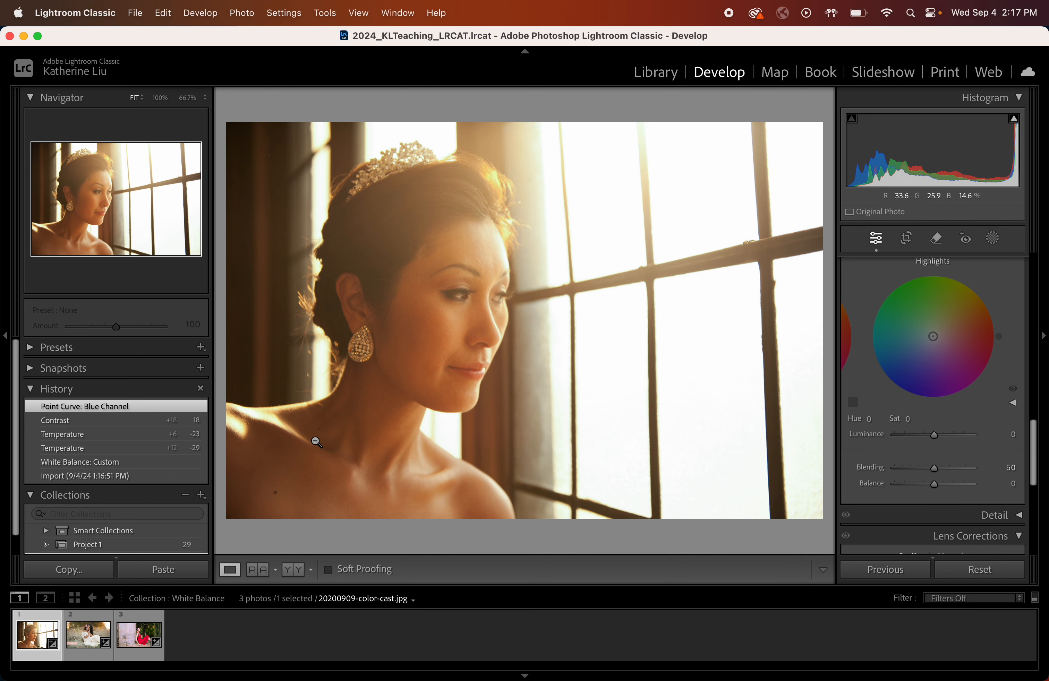
key("y")
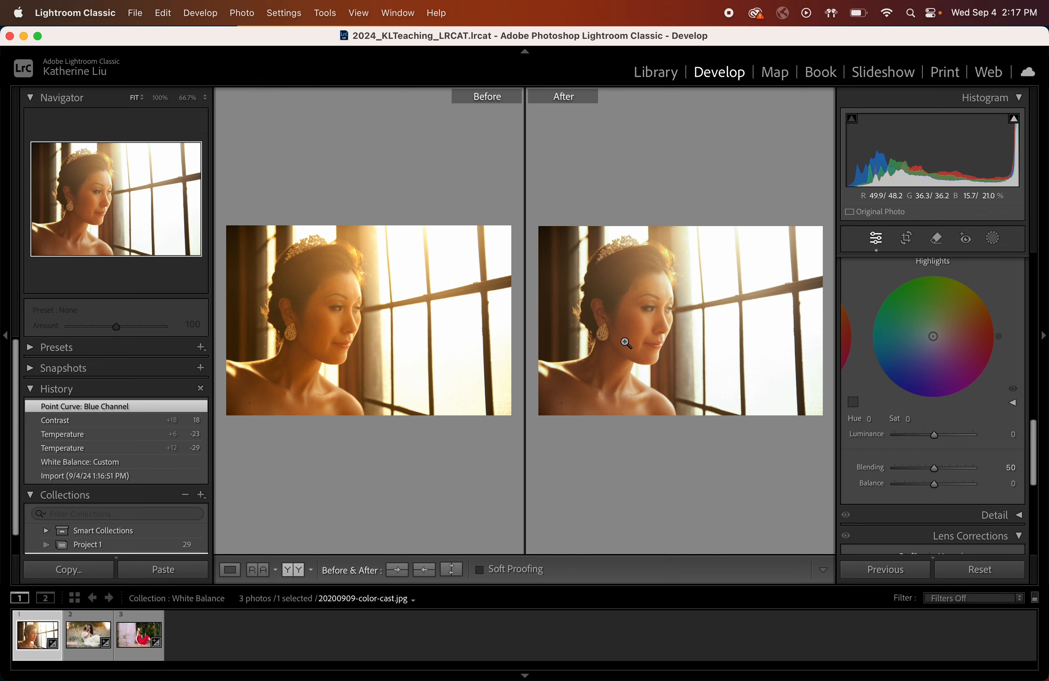
scroll(1001, 322, "up", 10)
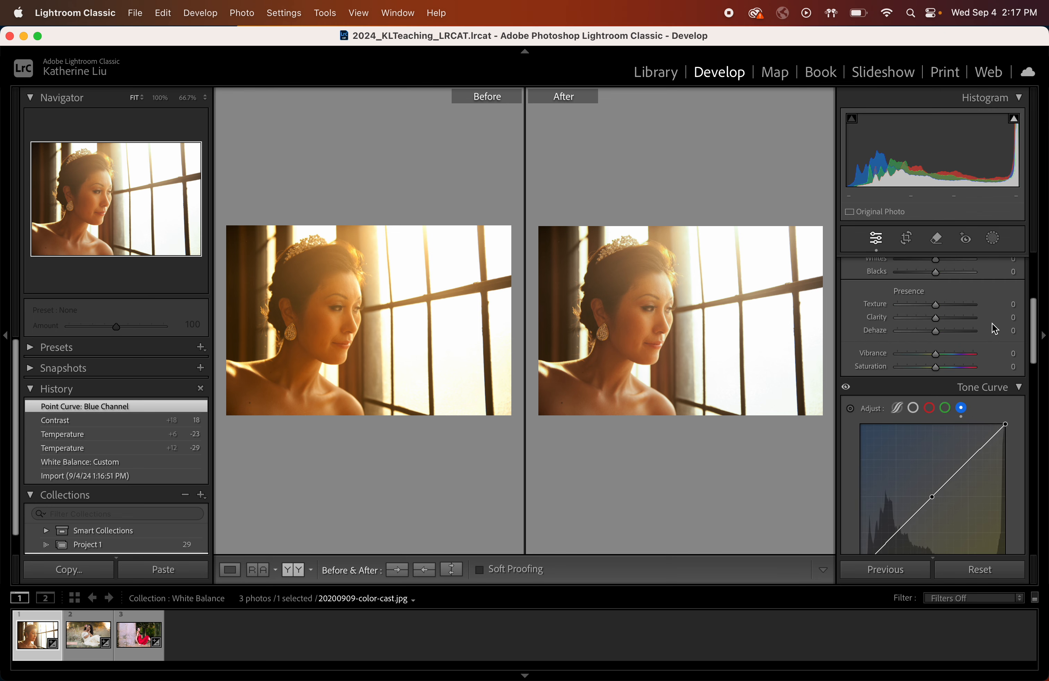
scroll(995, 329, "up", 5)
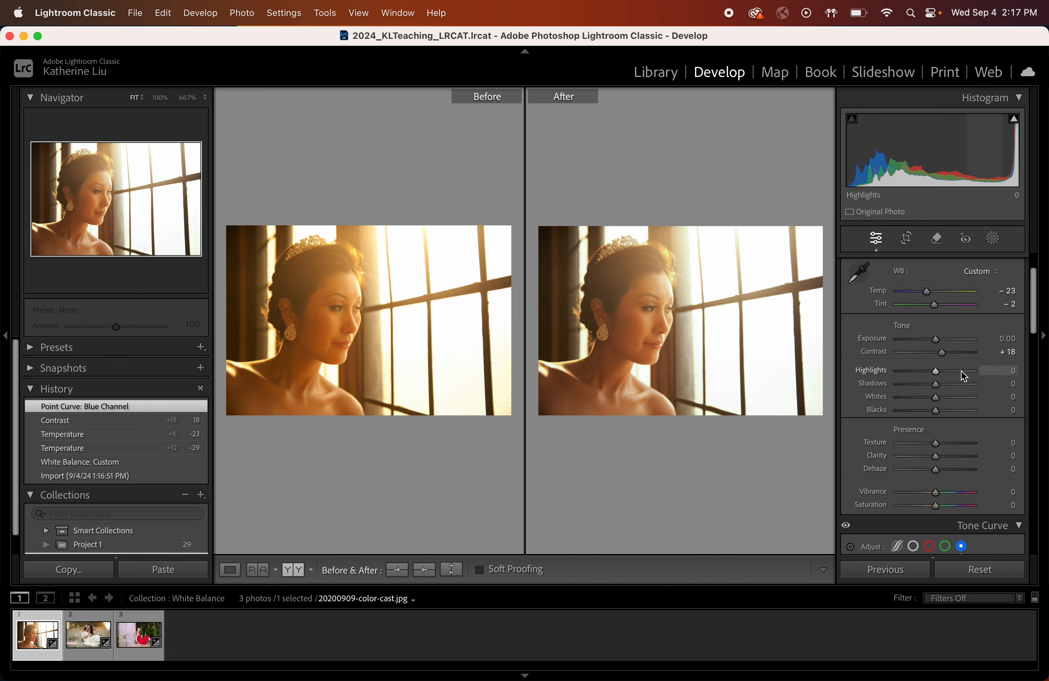
Review the white-dress and red-dress photos in before/after comparison, and return the red-dress photo to the single-image view
left_click(88, 638)
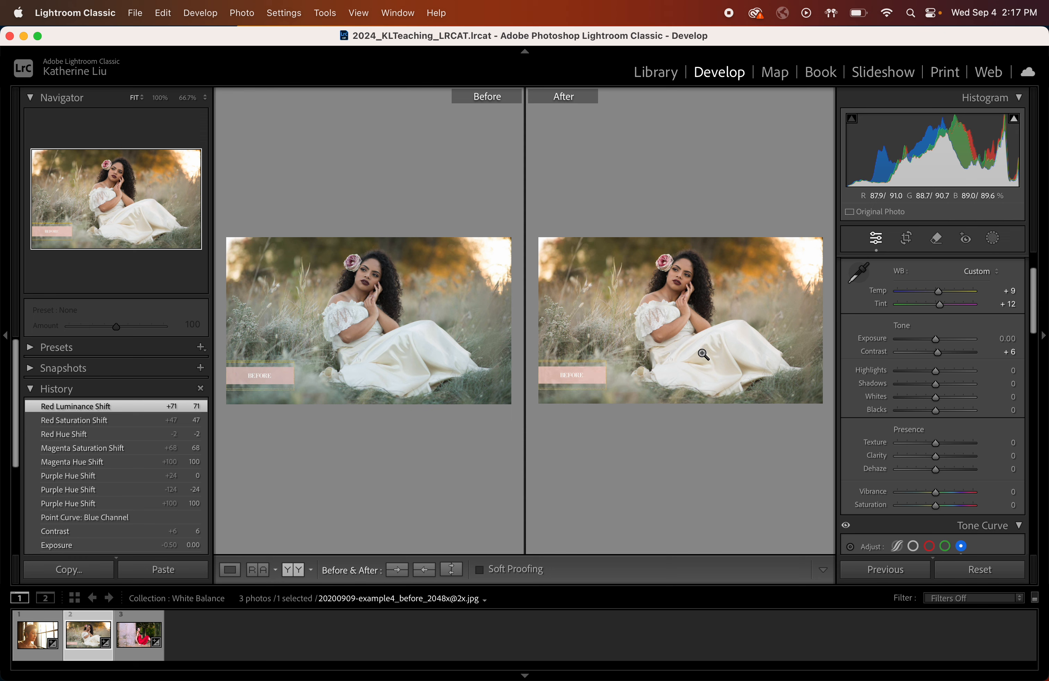
left_click(132, 638)
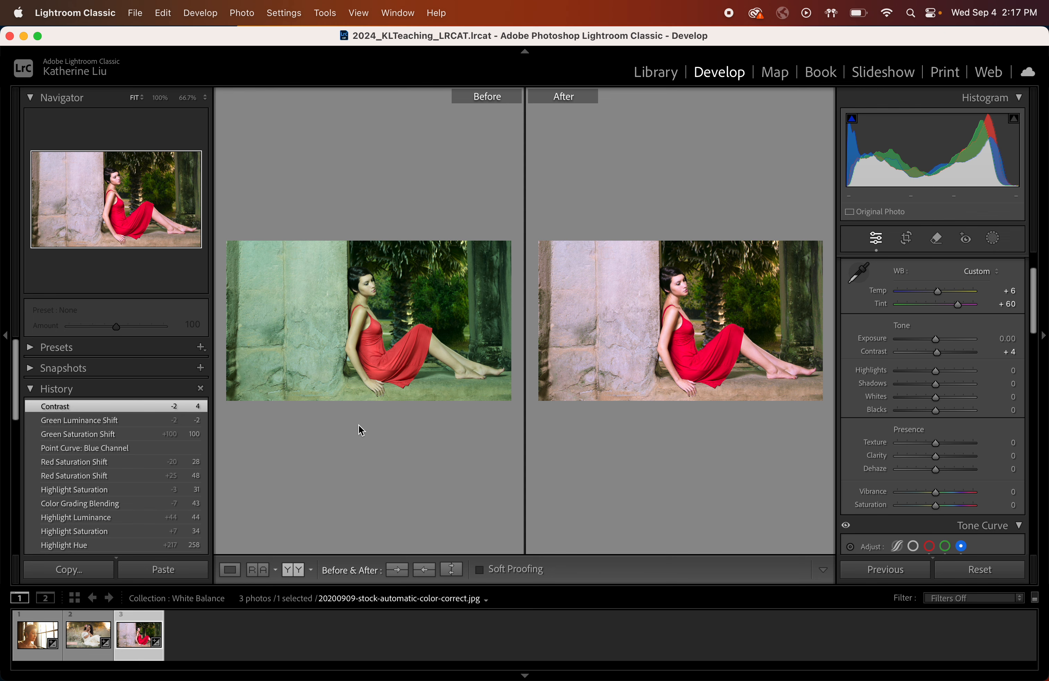
key("y")
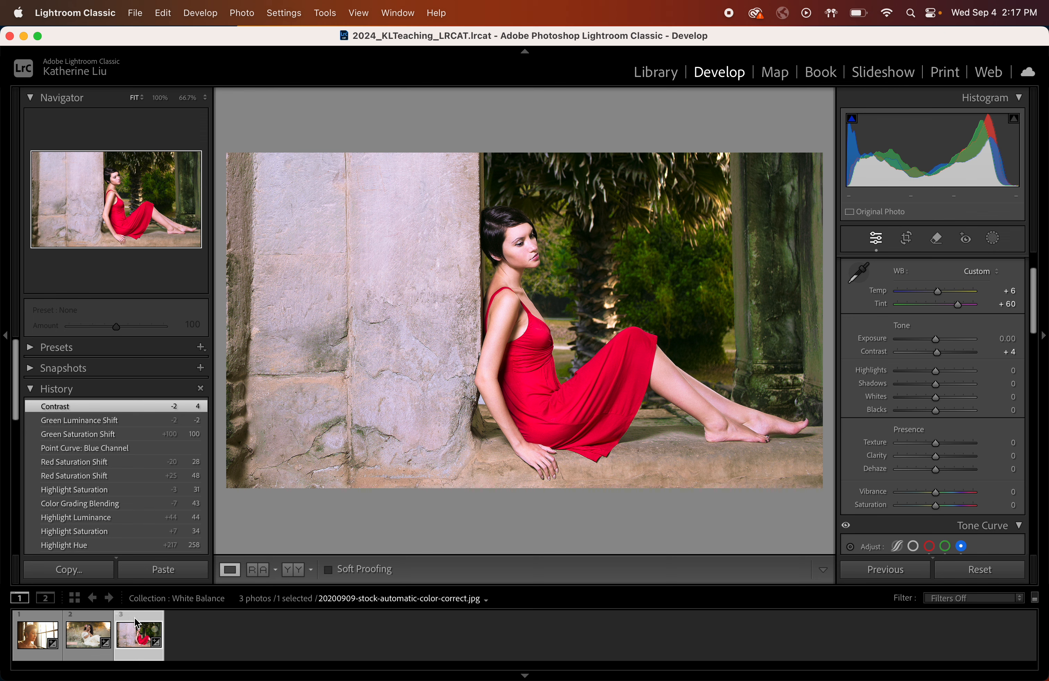
Create a virtual copy of the red-dress photo
right_click(138, 637)
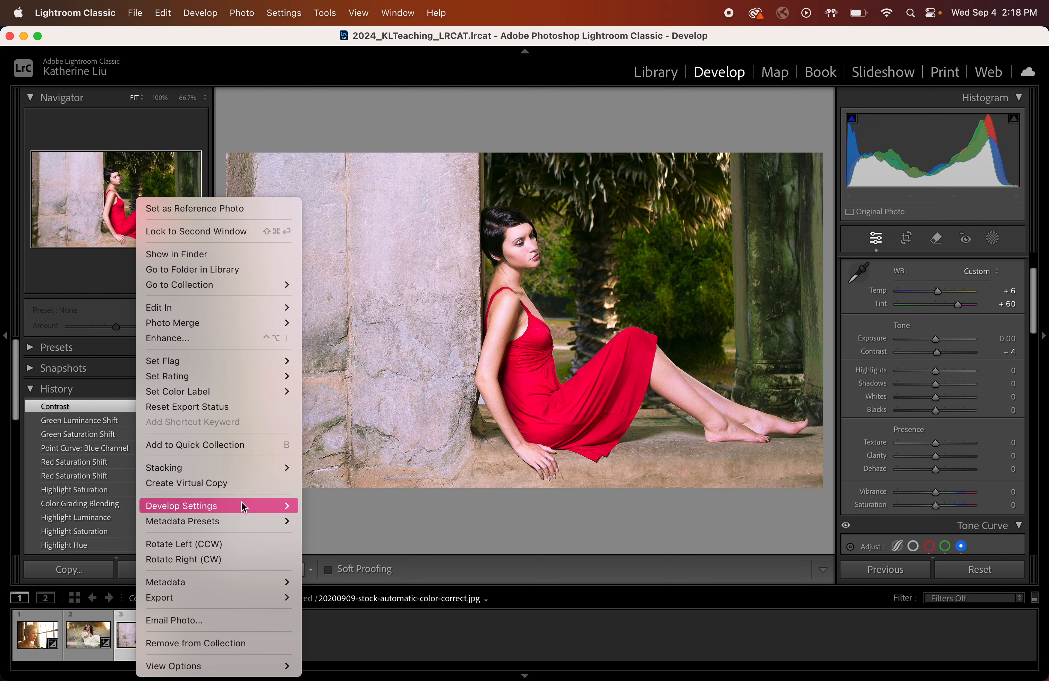
left_click(233, 483)
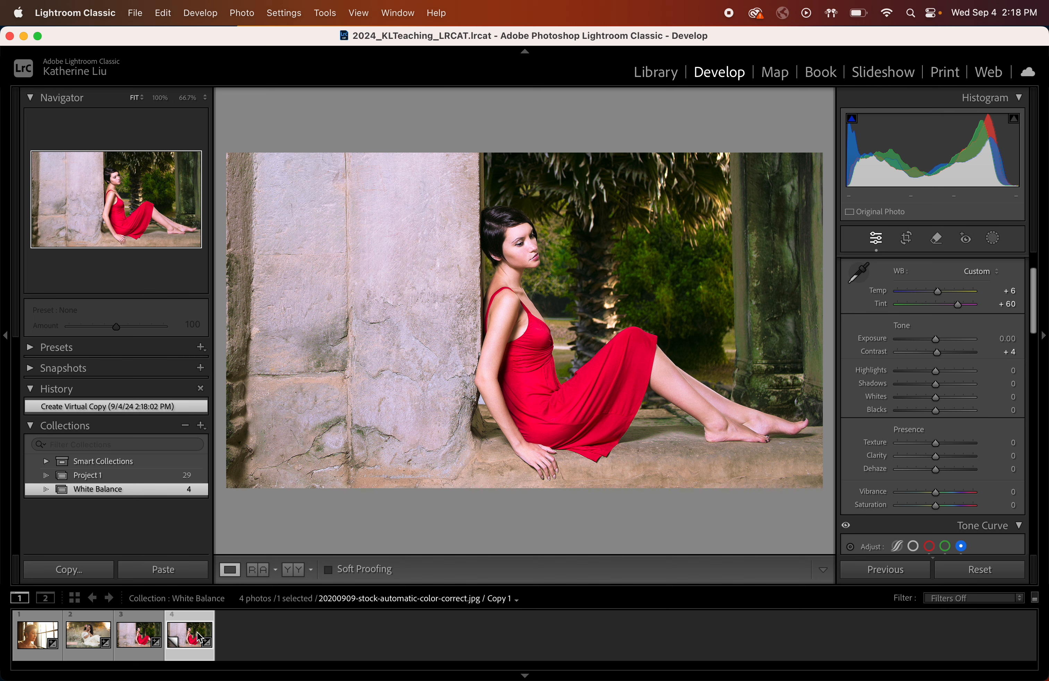
left_click(140, 633)
right_click(141, 635)
left_click(207, 488)
Compare the edit history of the original red-dress photo with that of its virtual copy
left_click(141, 633)
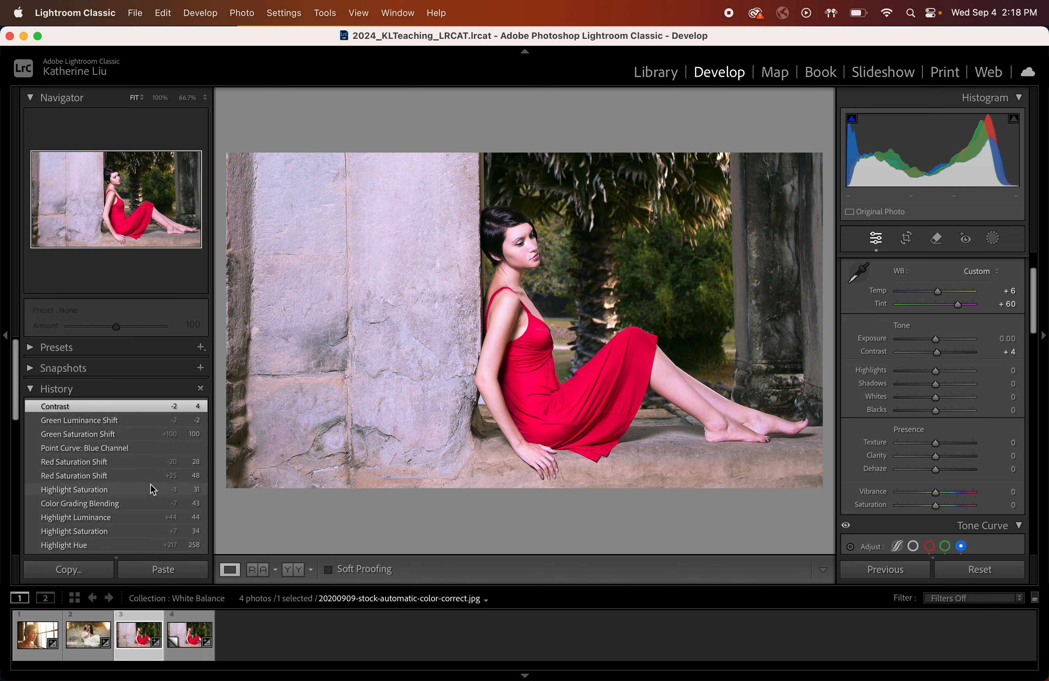
key("Right")
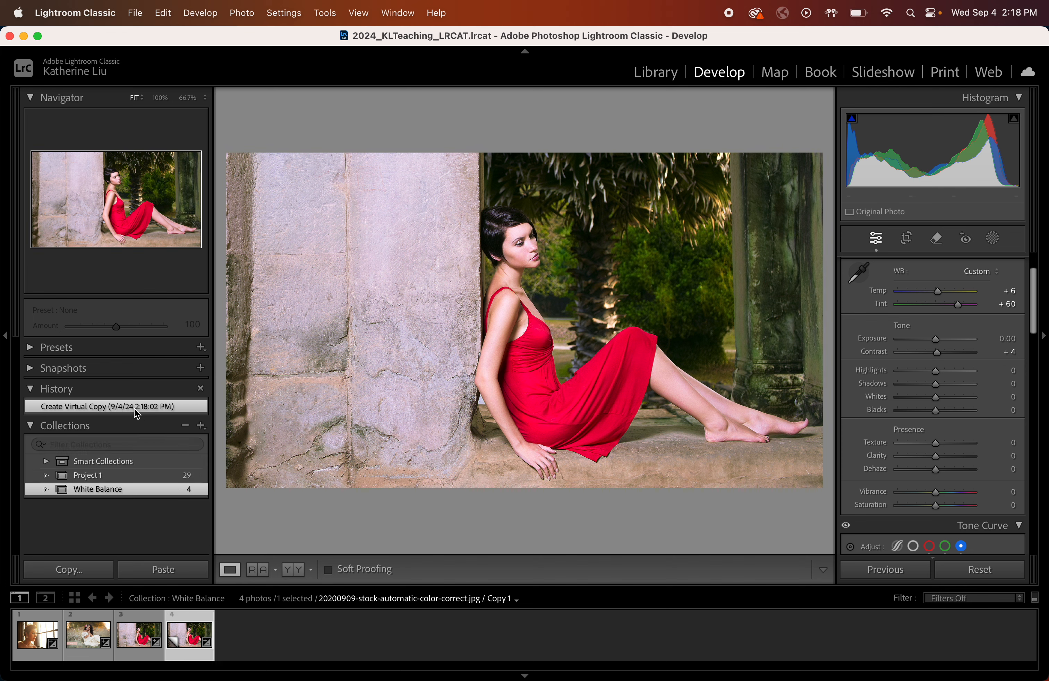
left_click(142, 637)
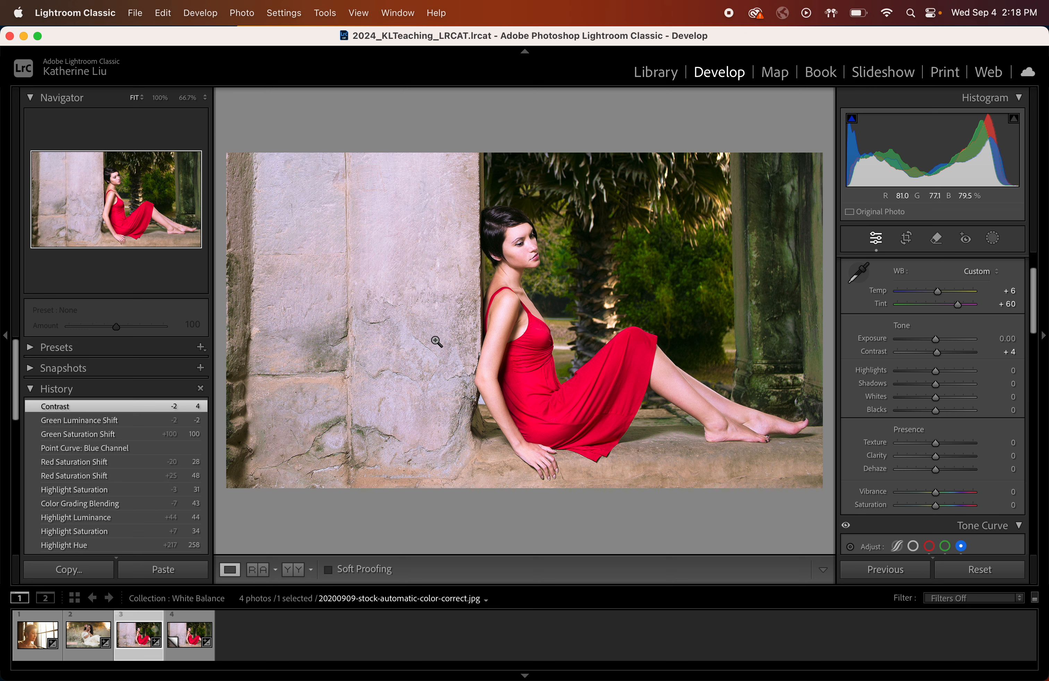
Select the red-dress photo's virtual copy and reset all its develop settings
left_click(189, 638)
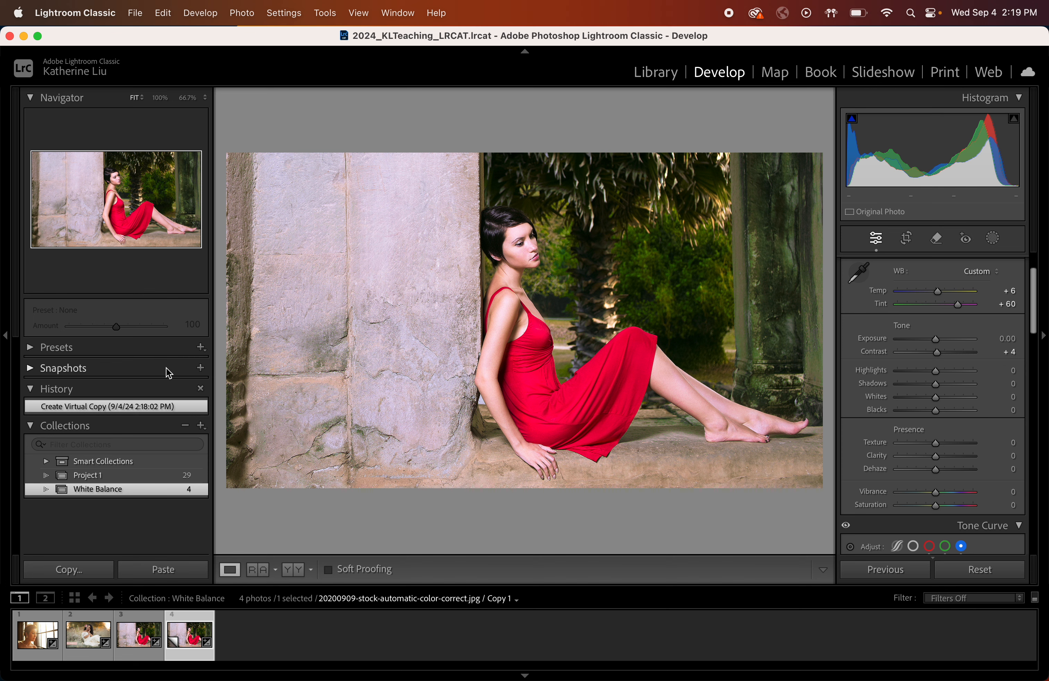
left_click(982, 575)
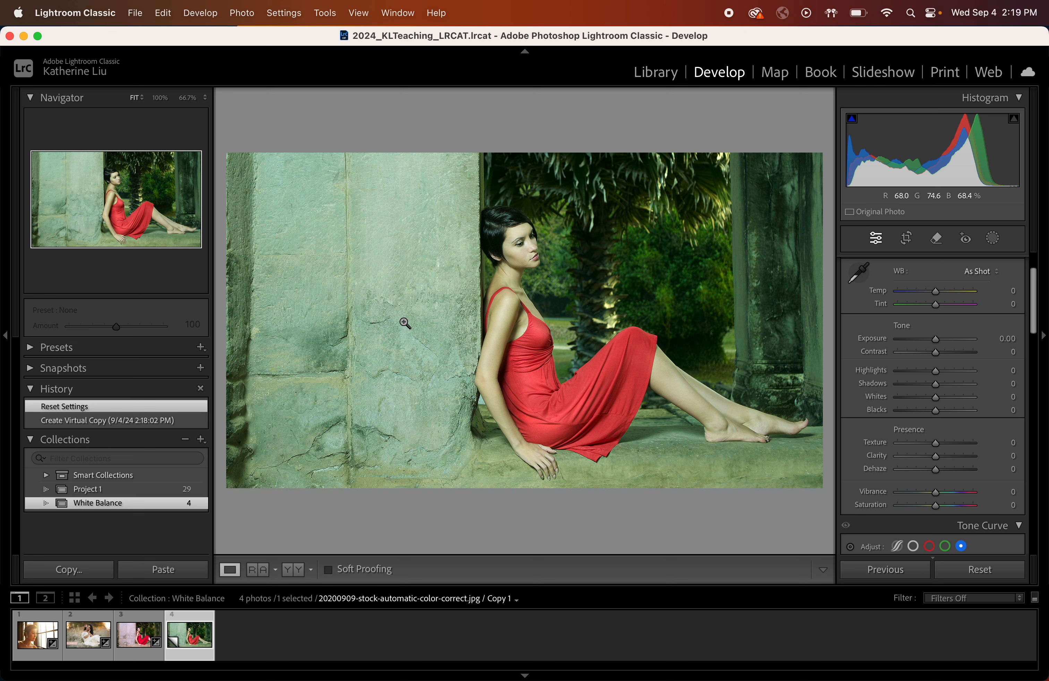
Set the virtual copy's white balance by sampling the pale upper stone wall beside the woman as the target neutral
left_click(860, 275)
left_click(861, 275)
left_click(861, 275)
left_click(860, 276)
left_click(860, 276)
left_click(860, 276)
left_click(861, 276)
left_click(860, 276)
left_click(861, 276)
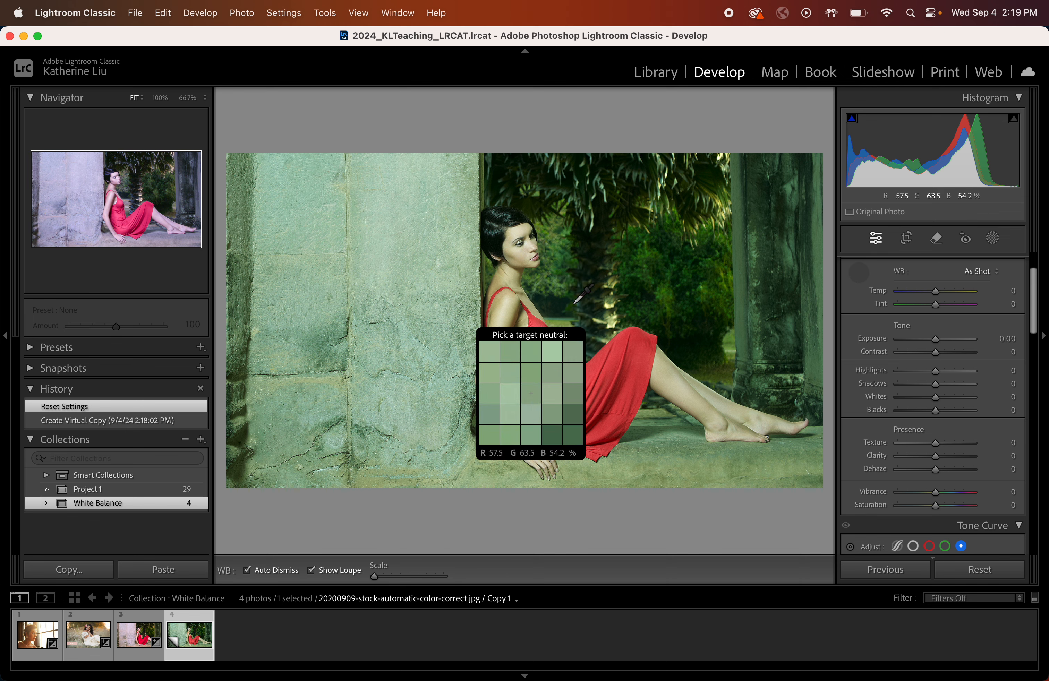
left_click(861, 277)
left_click(861, 277)
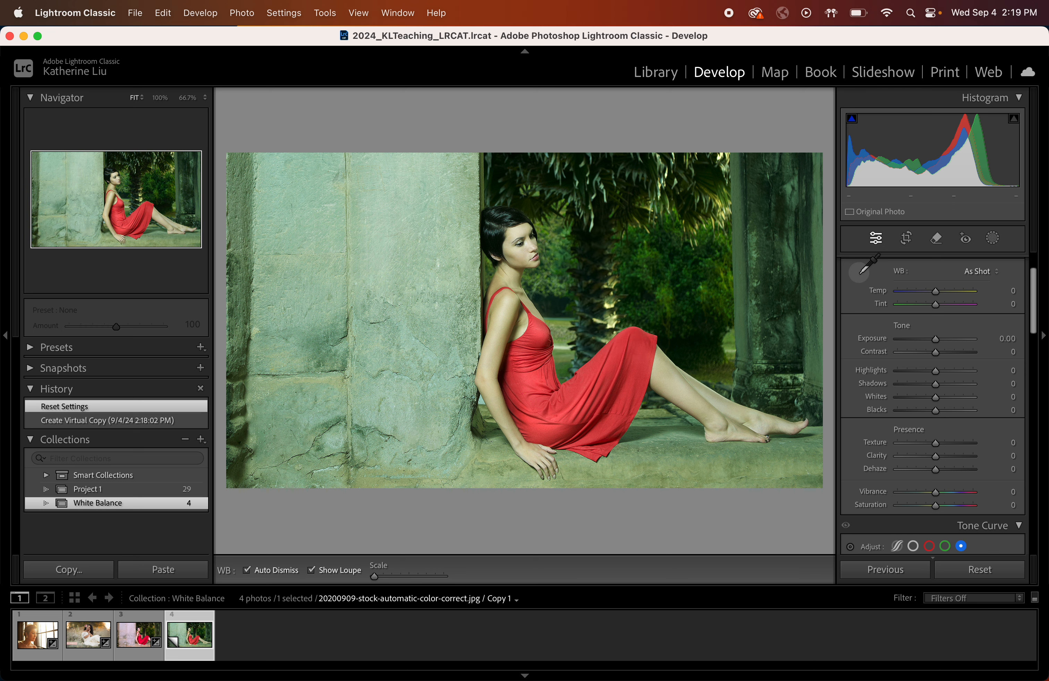
left_click(861, 276)
left_click(860, 277)
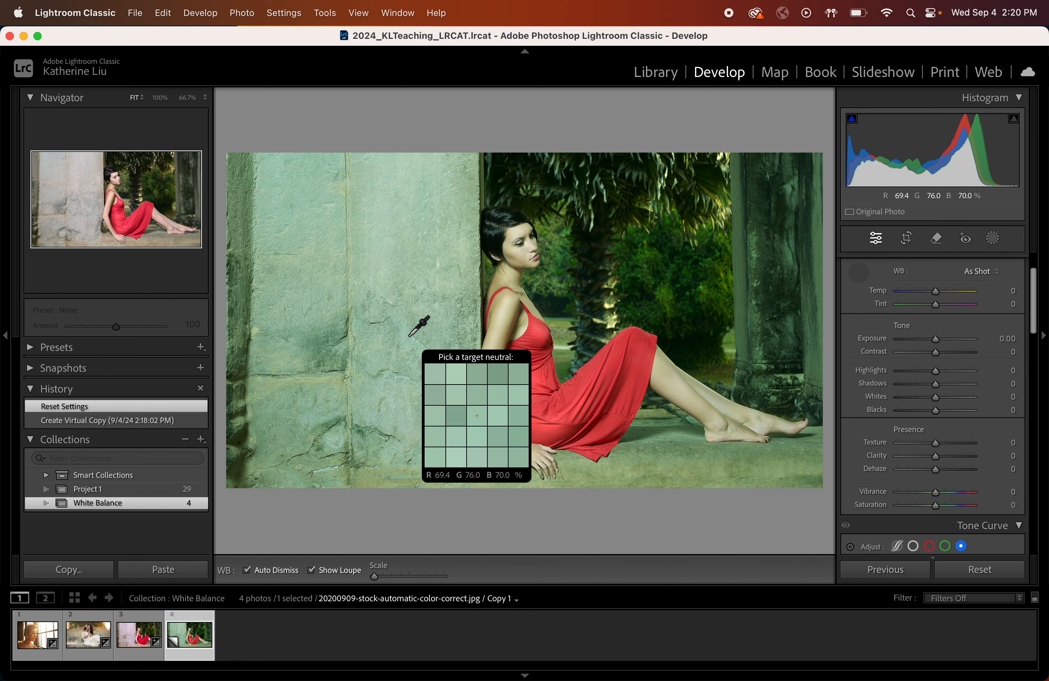
left_click(383, 268)
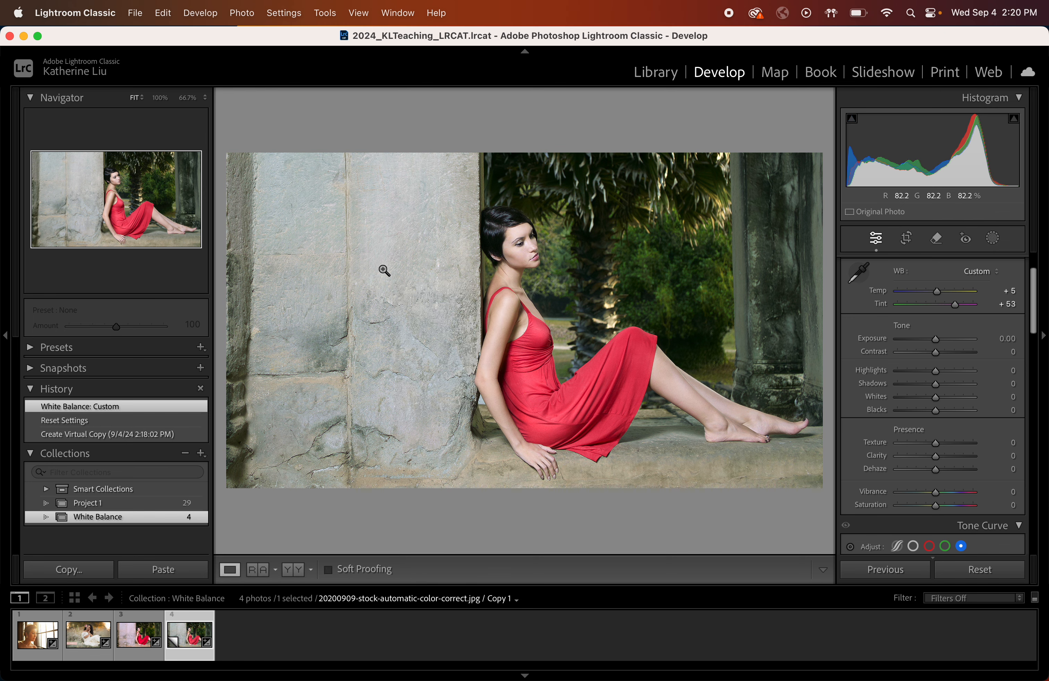
Review the virtual copy in before/after comparison while switching between its Reset Settings and White Balance: Custom history states, and return to single-image view
key("y")
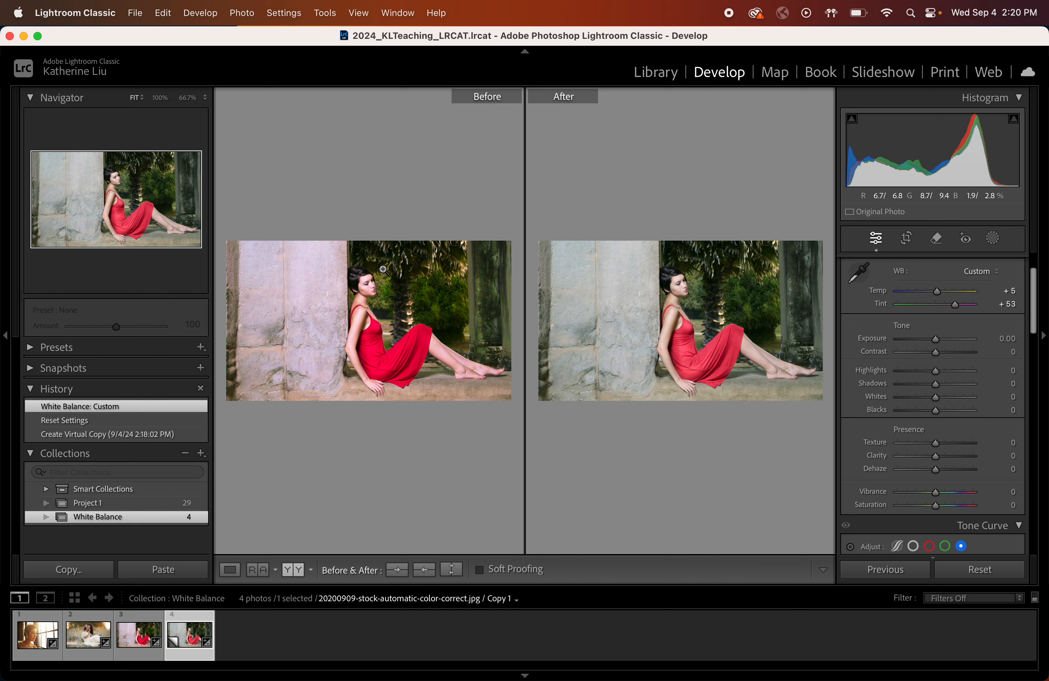
left_click(140, 416)
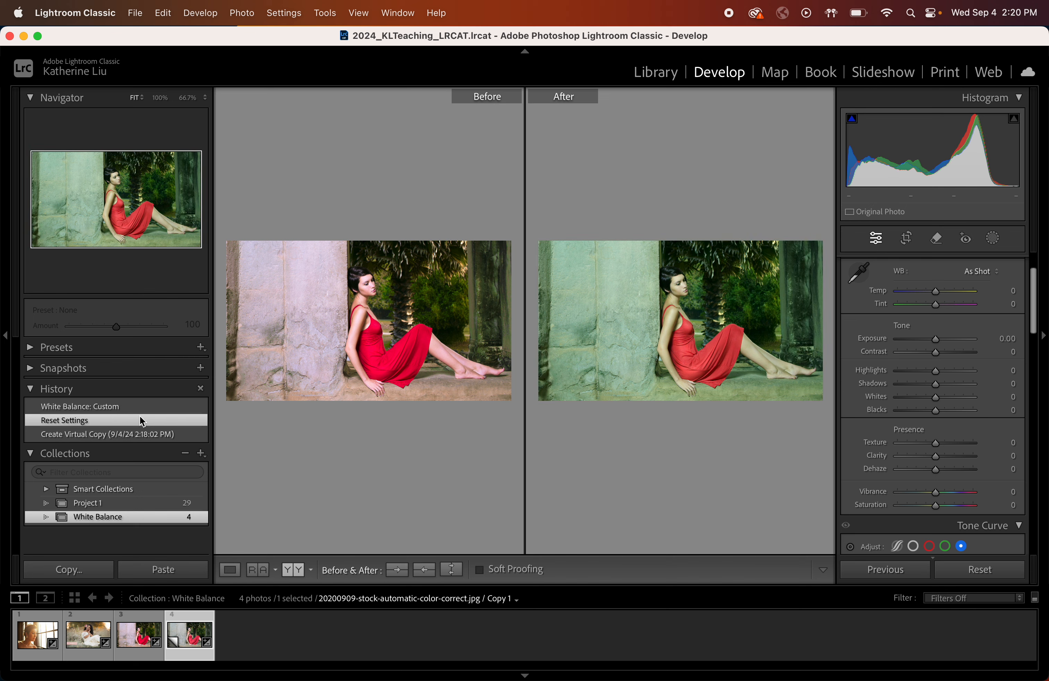
left_click(140, 407)
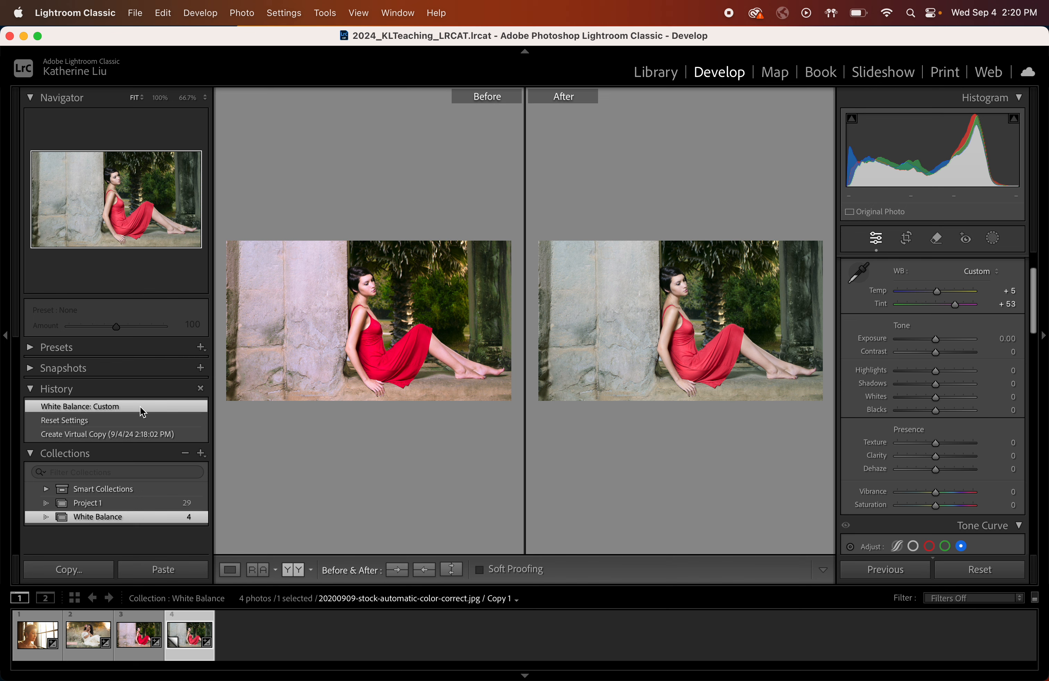
left_click(135, 420)
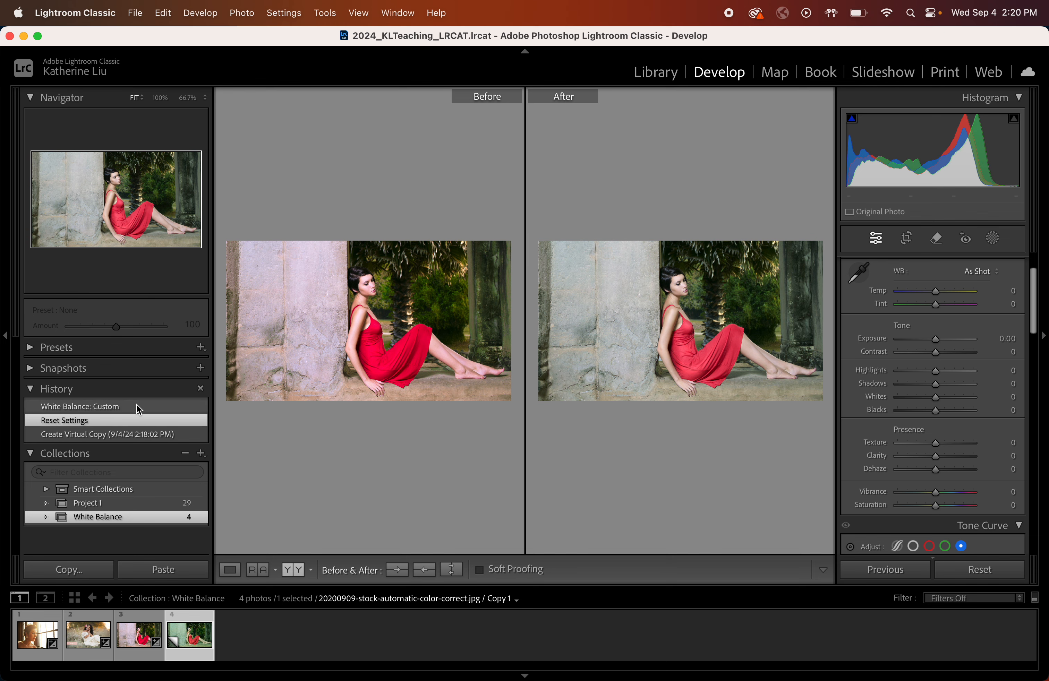
left_click(137, 407)
key("y")
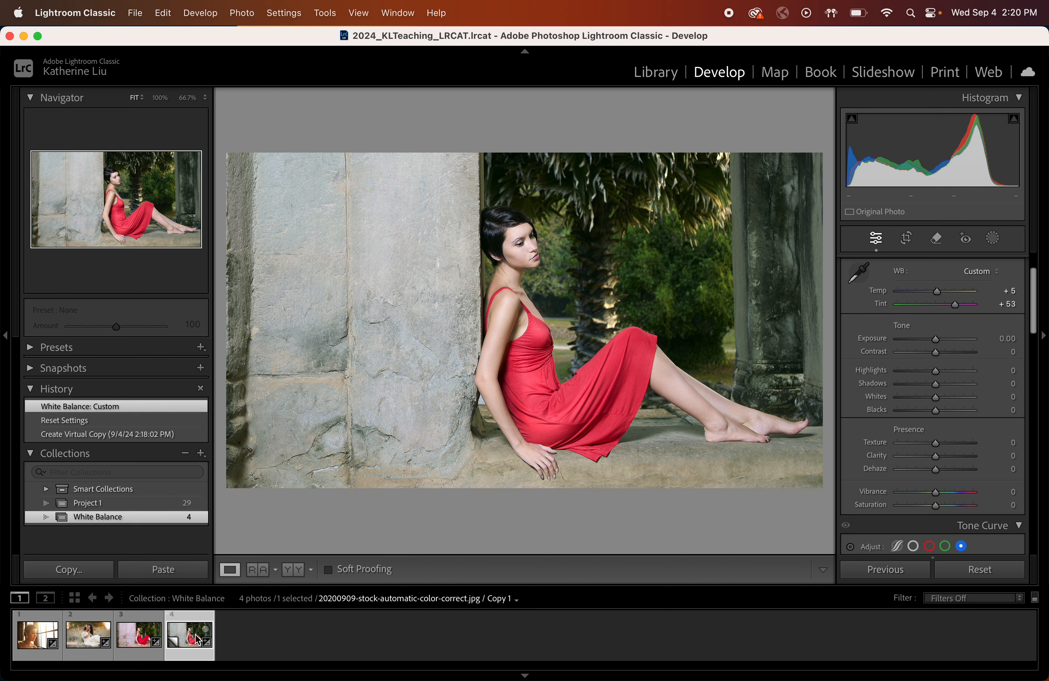
Restore the virtual copy to its Create Virtual Copy history state, and reset all develop settings of the original red-dress photo
left_click(140, 436)
left_click(137, 643)
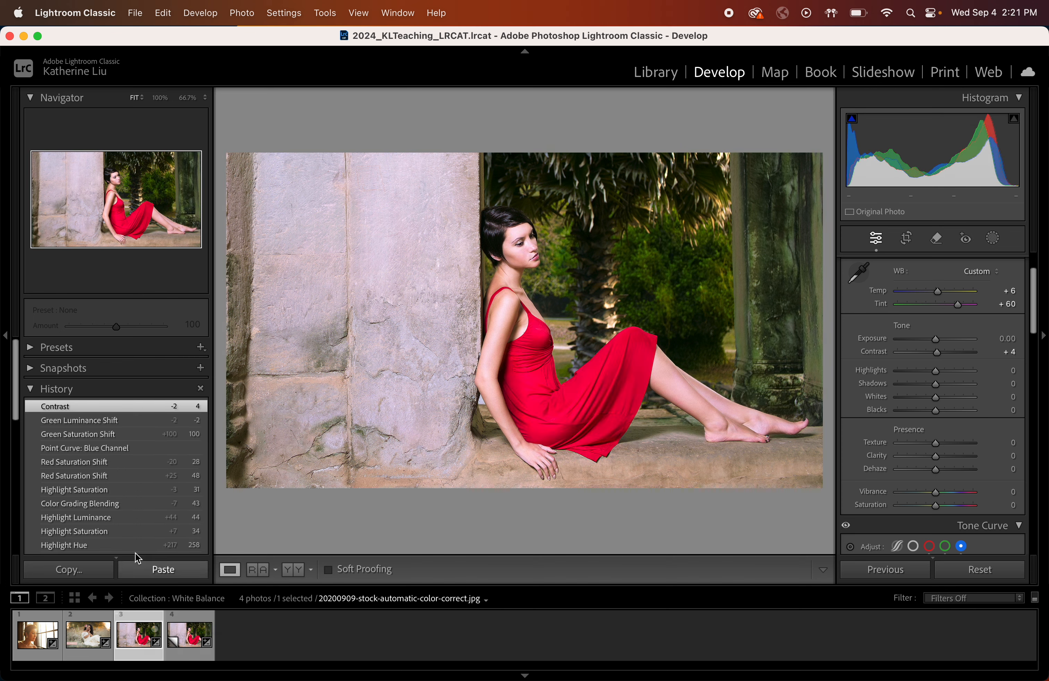
left_click(986, 580)
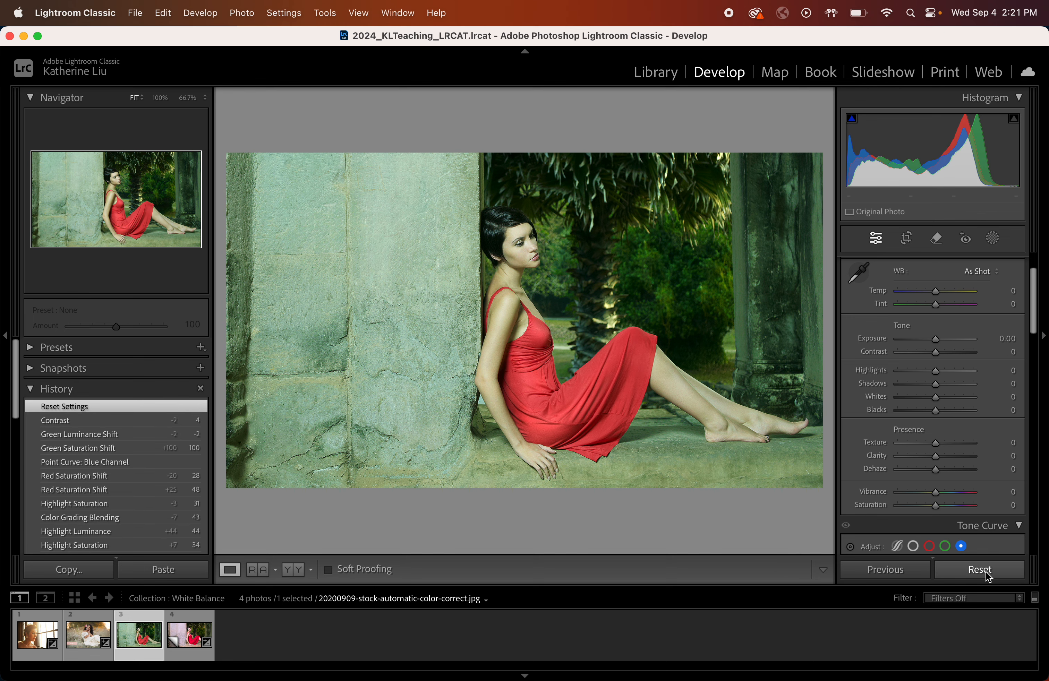
key("y")
key("y")
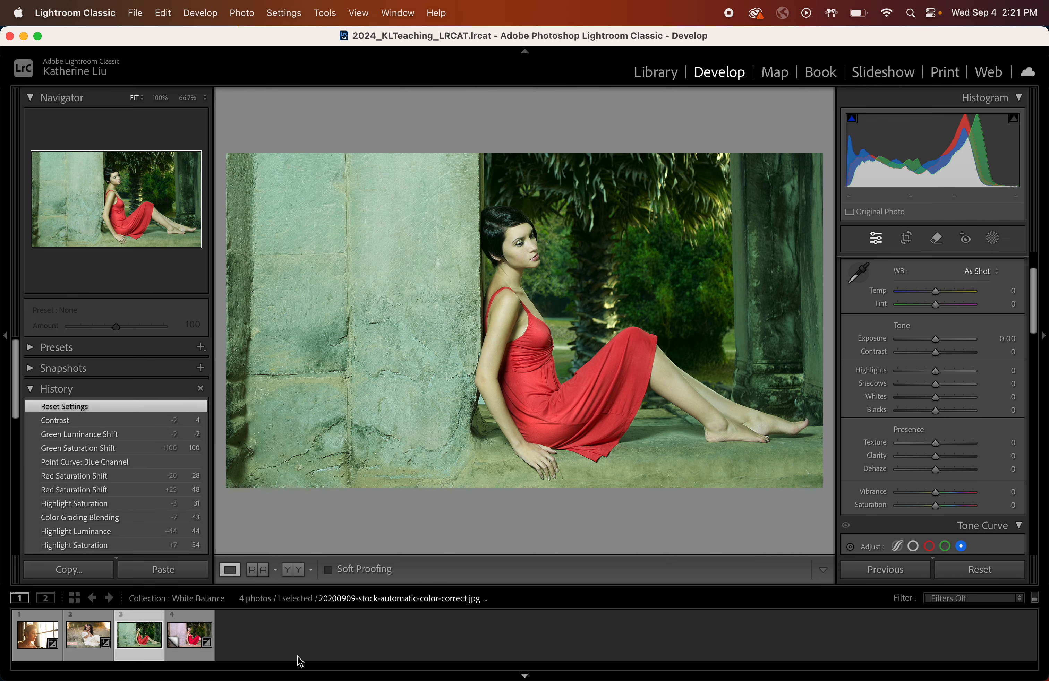
Sample the upper stone wall as the original red-dress photo's target neutral, and check the correction in before/after comparison
left_click(189, 647)
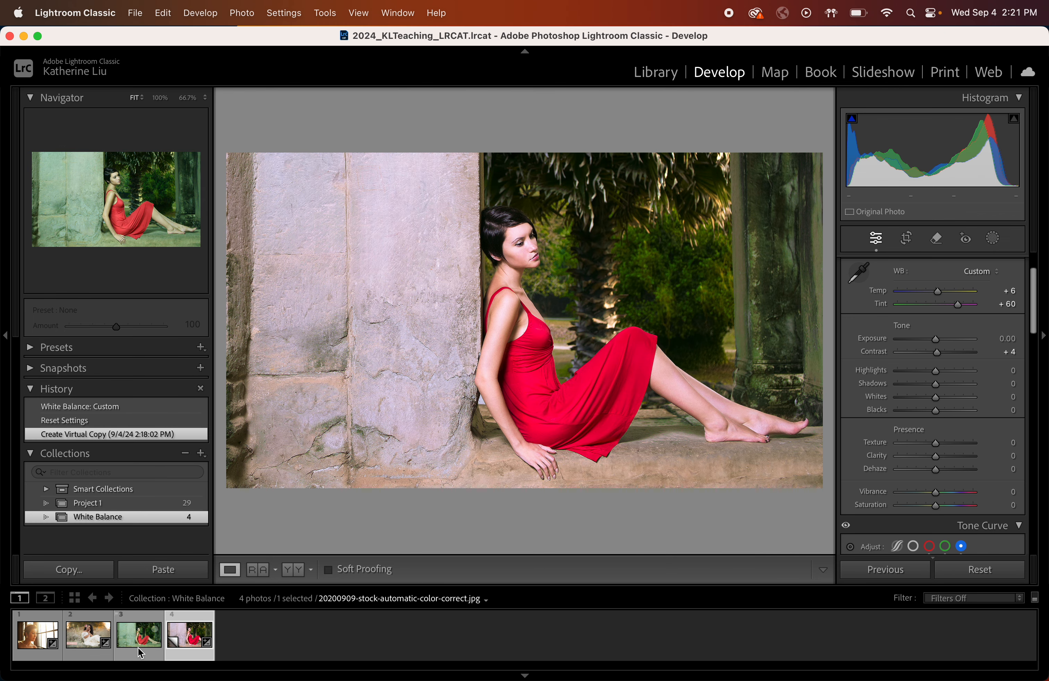
left_click(139, 638)
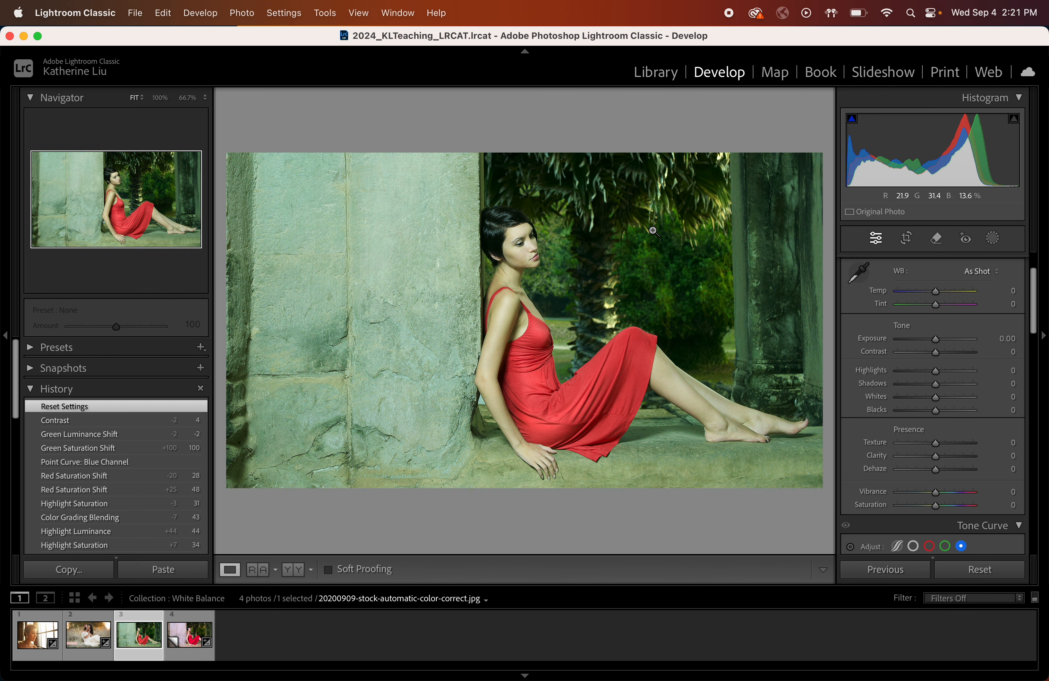
left_click(859, 272)
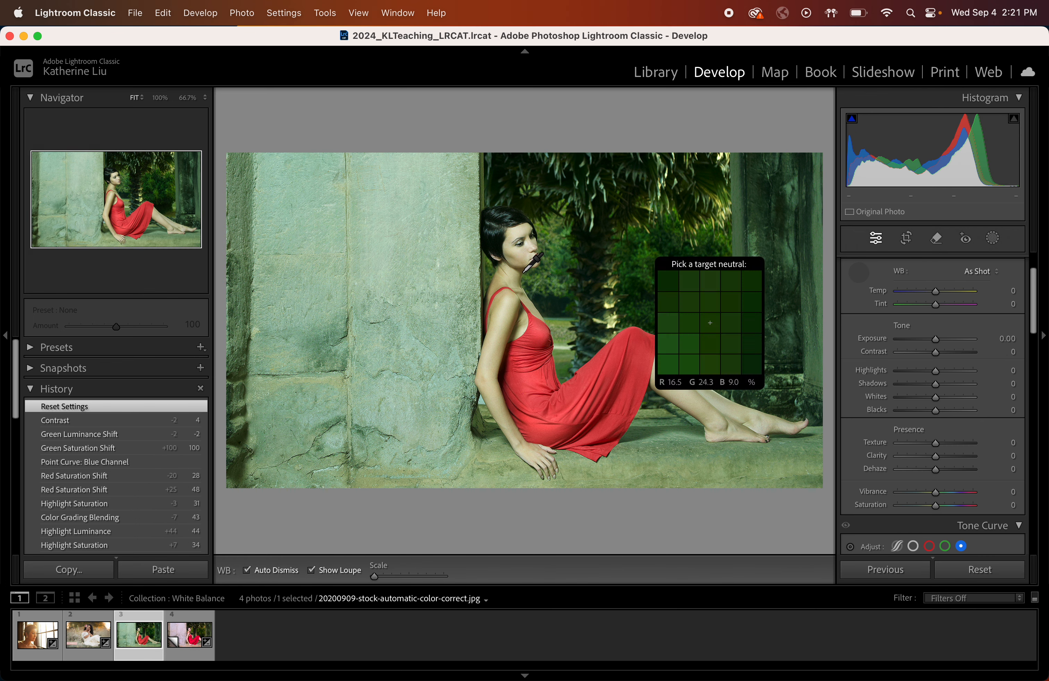
left_click(399, 260)
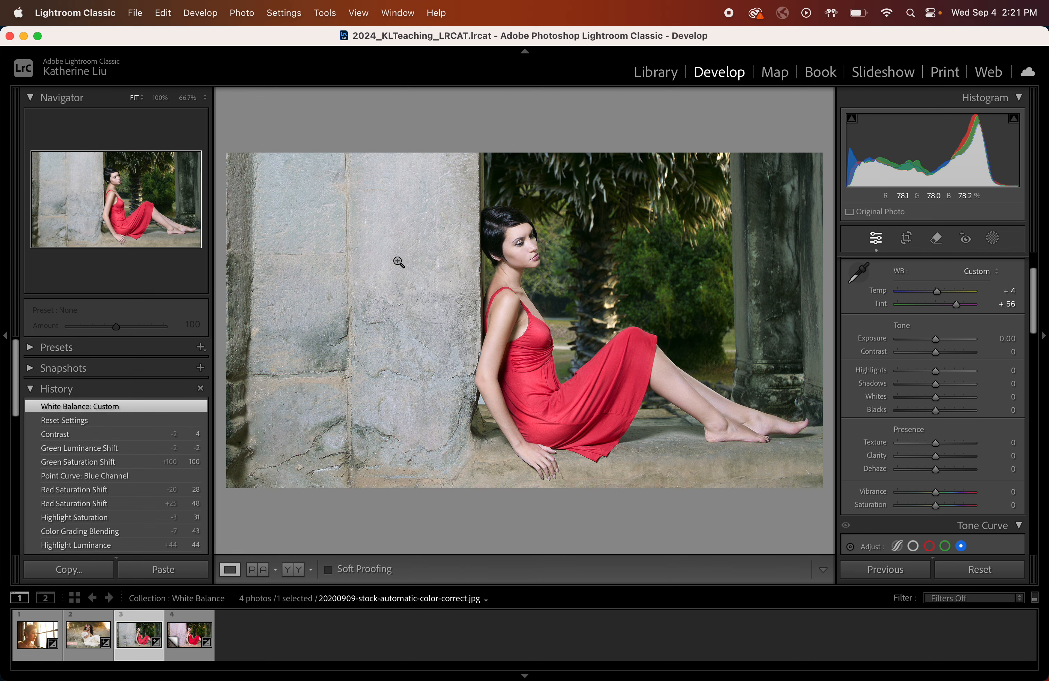
key("y")
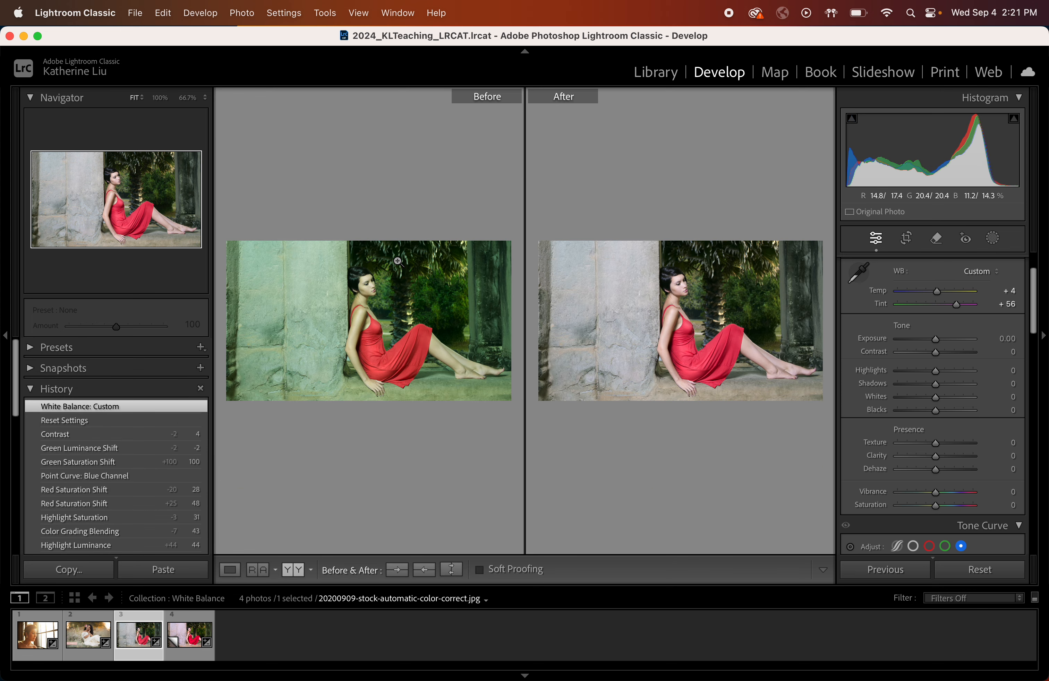
key("y")
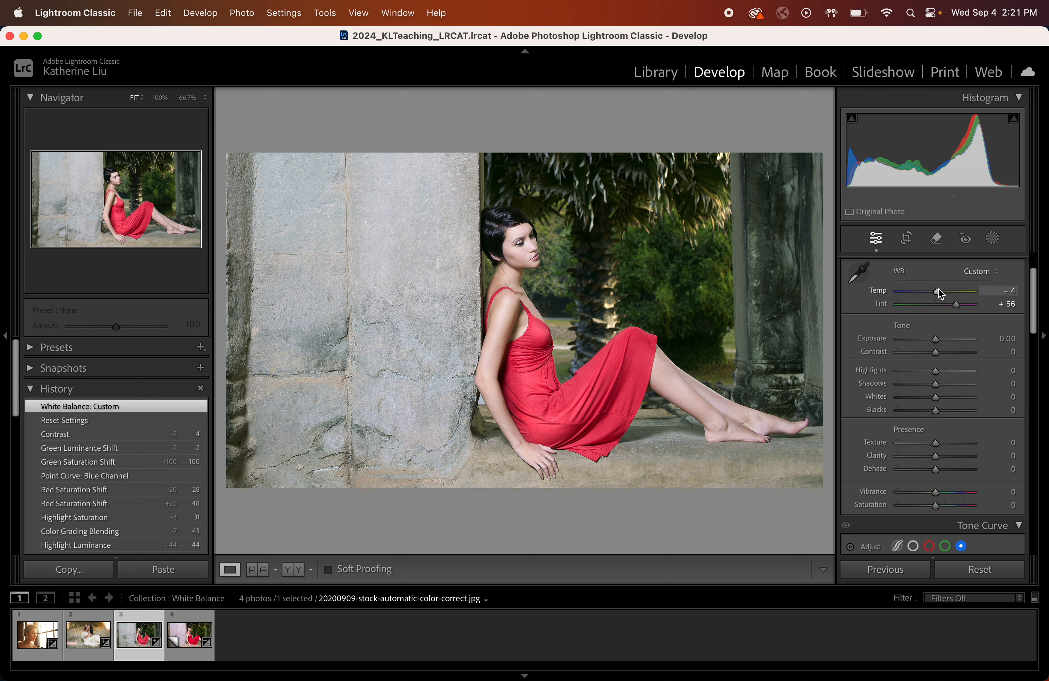
Try a Temp of +9 with a Tint of +47 on the original photo, and reset the Tint to 0
left_click_drag(939, 290, 941, 291)
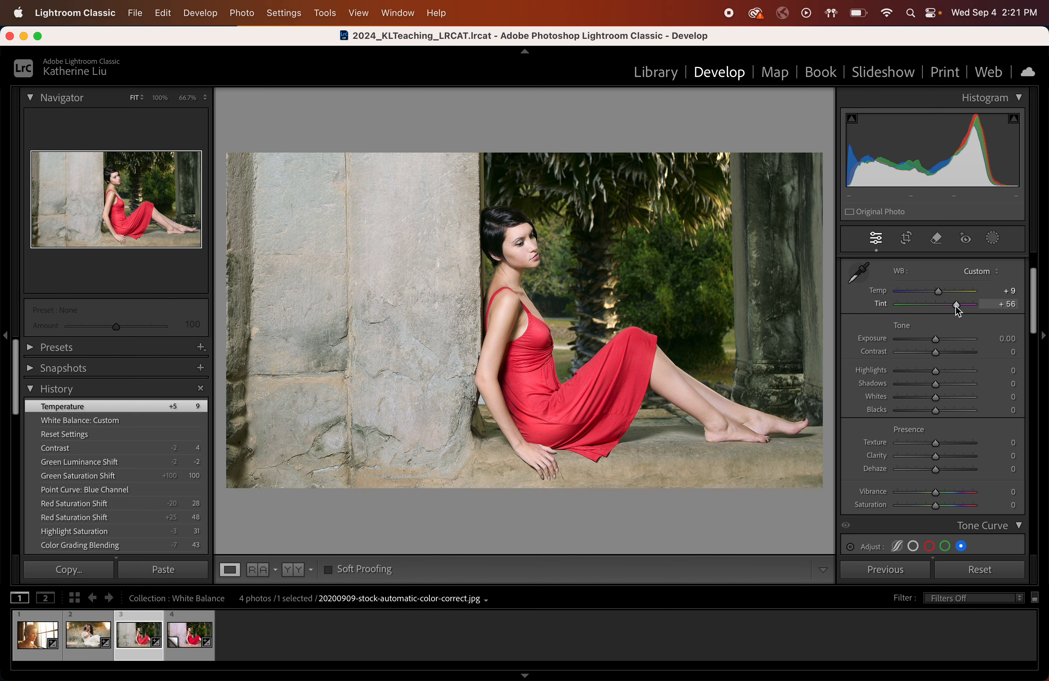
mouse_move(956, 306)
left_mouse_down()
mouse_move(929, 305)
mouse_move(970, 305)
mouse_move(952, 307)
left_mouse_up()
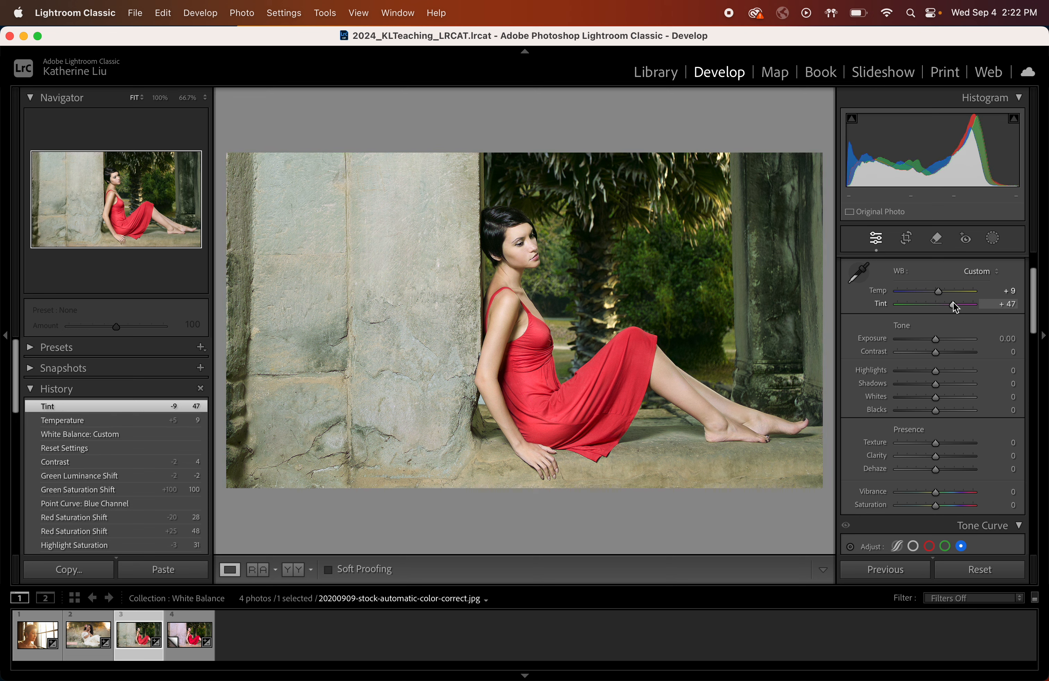
double_click(953, 302)
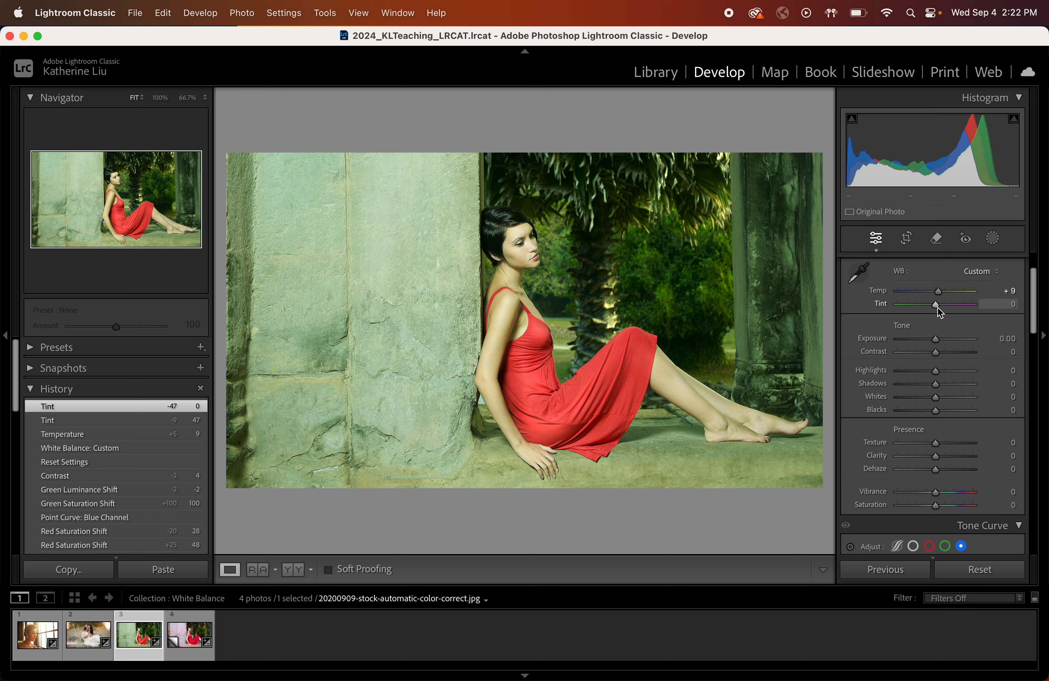
Discard the Temp and Tint adjustments by returning to the White Balance: Custom history state, comparing it with Reset Settings
left_click(83, 435)
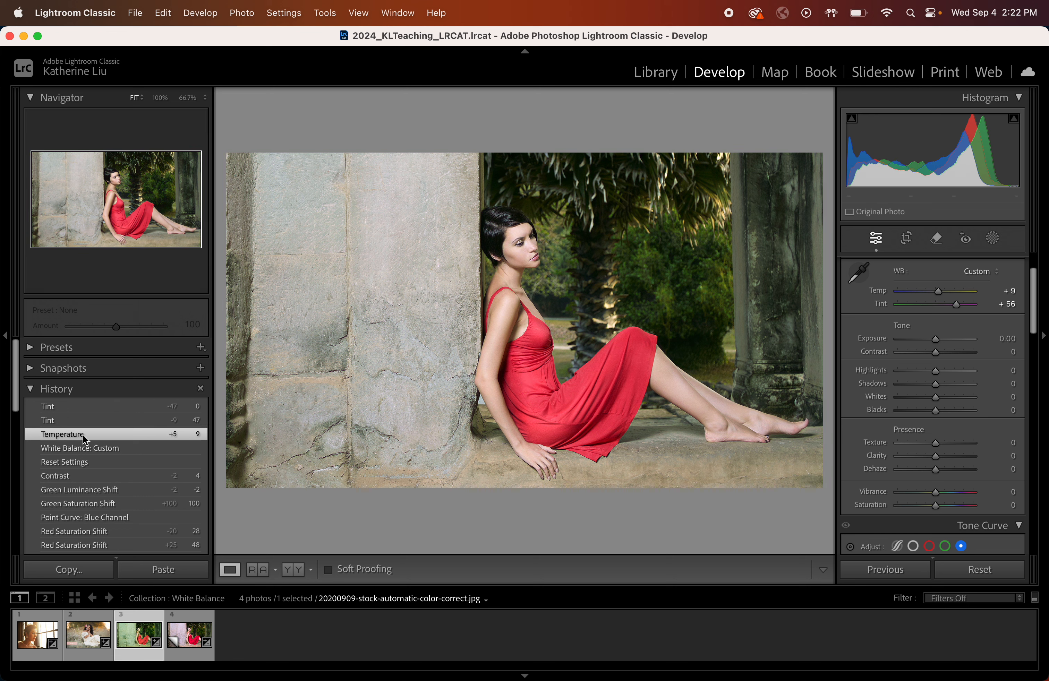
left_click(86, 449)
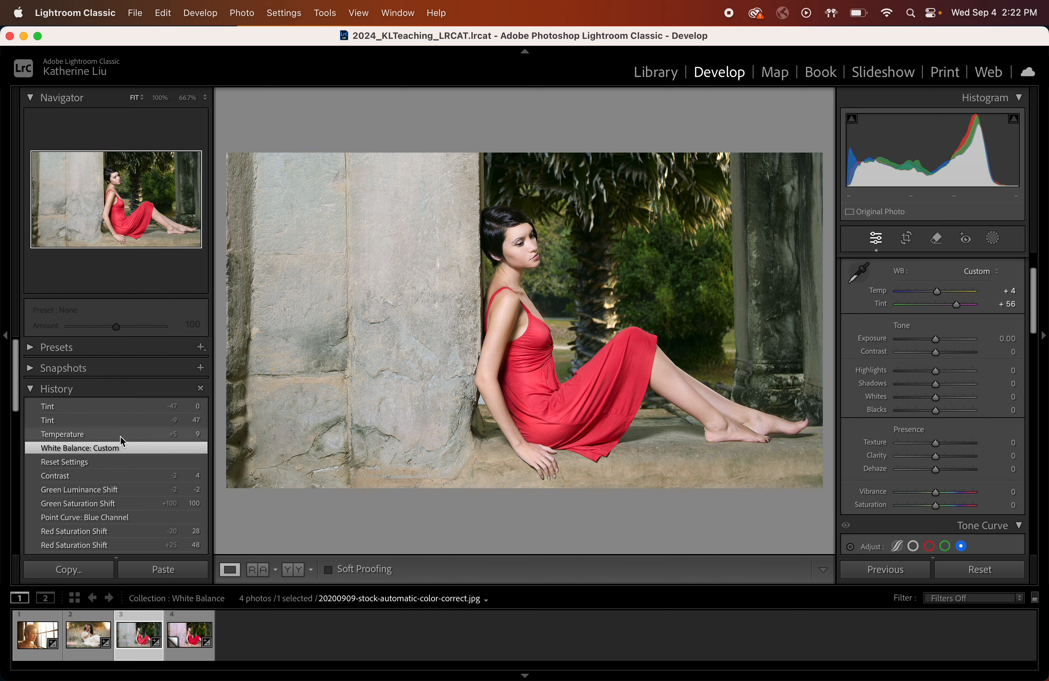
left_click(122, 462)
left_click(121, 449)
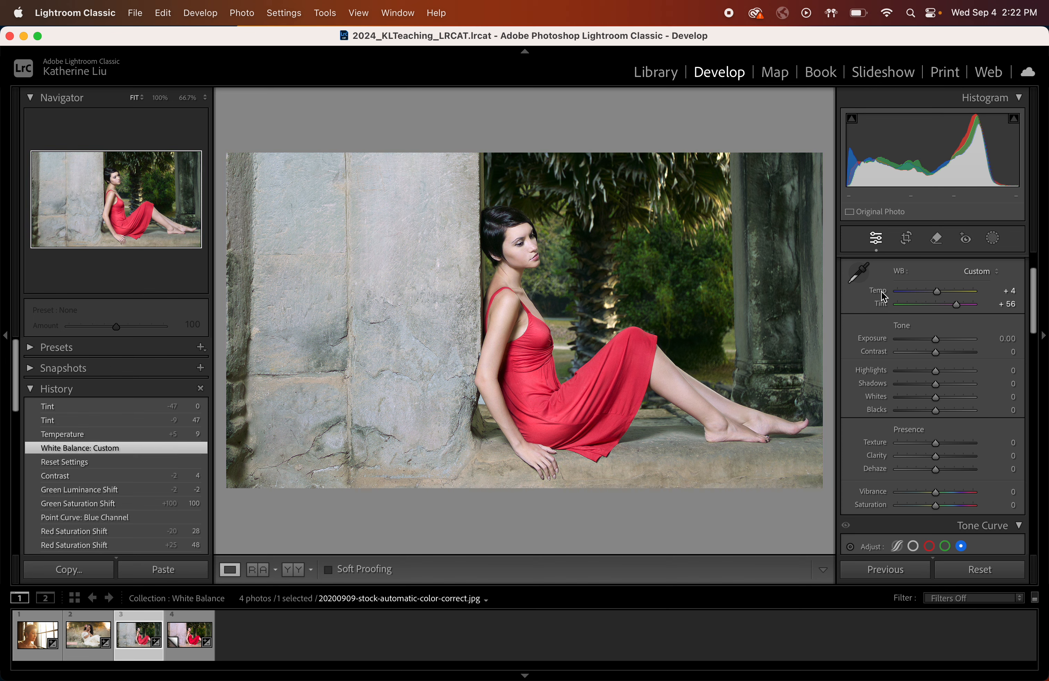
Return to the Reset Settings history state and set the white balance from a neutral spot high on the stone wall
left_click(66, 462)
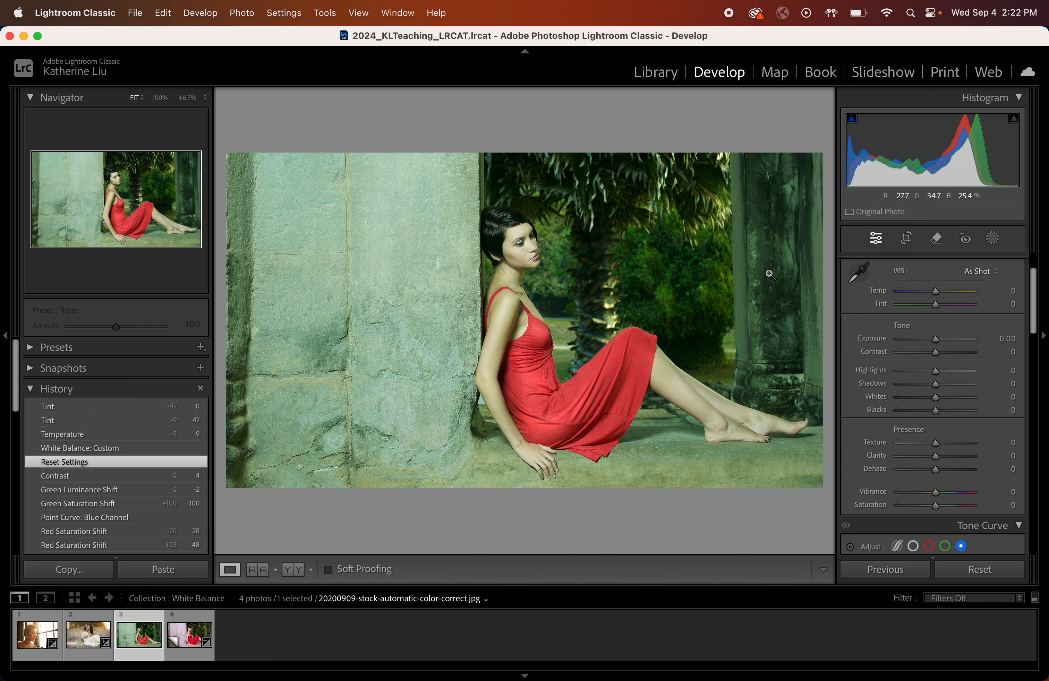
left_click(859, 272)
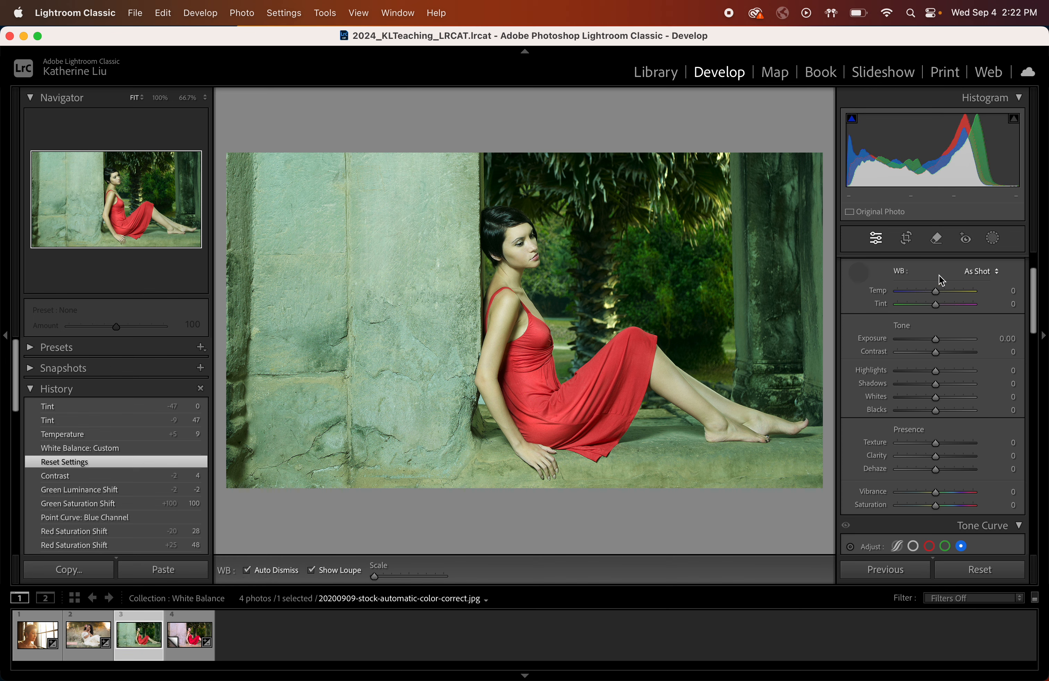
left_click(366, 248)
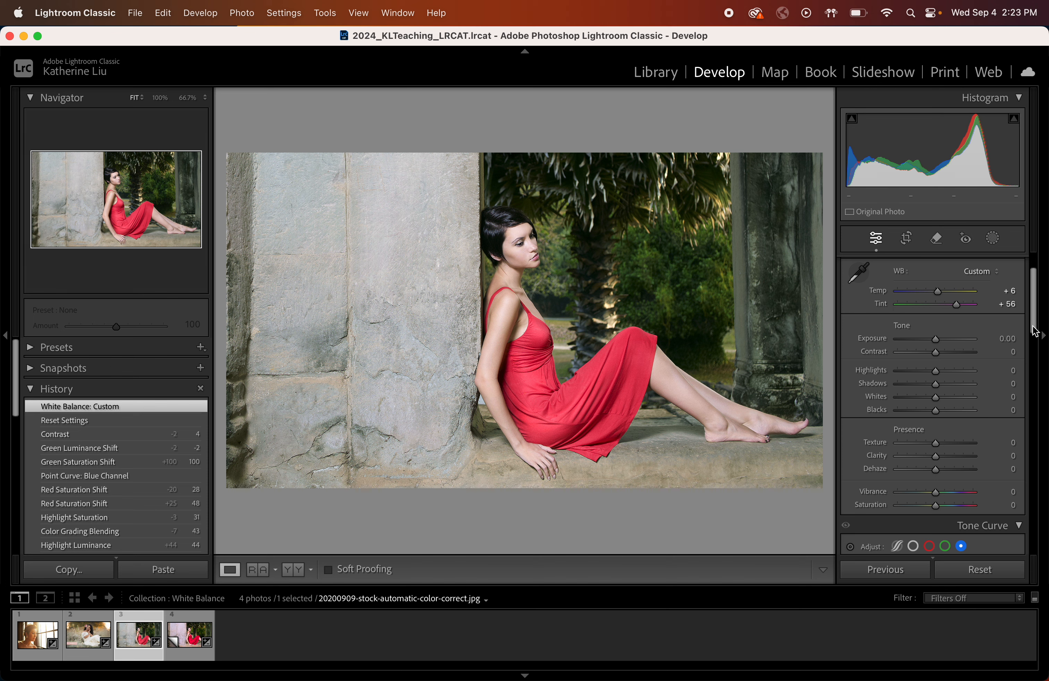
Set the original red-dress photo's Contrast to +3
scroll(1037, 337, "down", 2)
scroll(1037, 338, "down", 3)
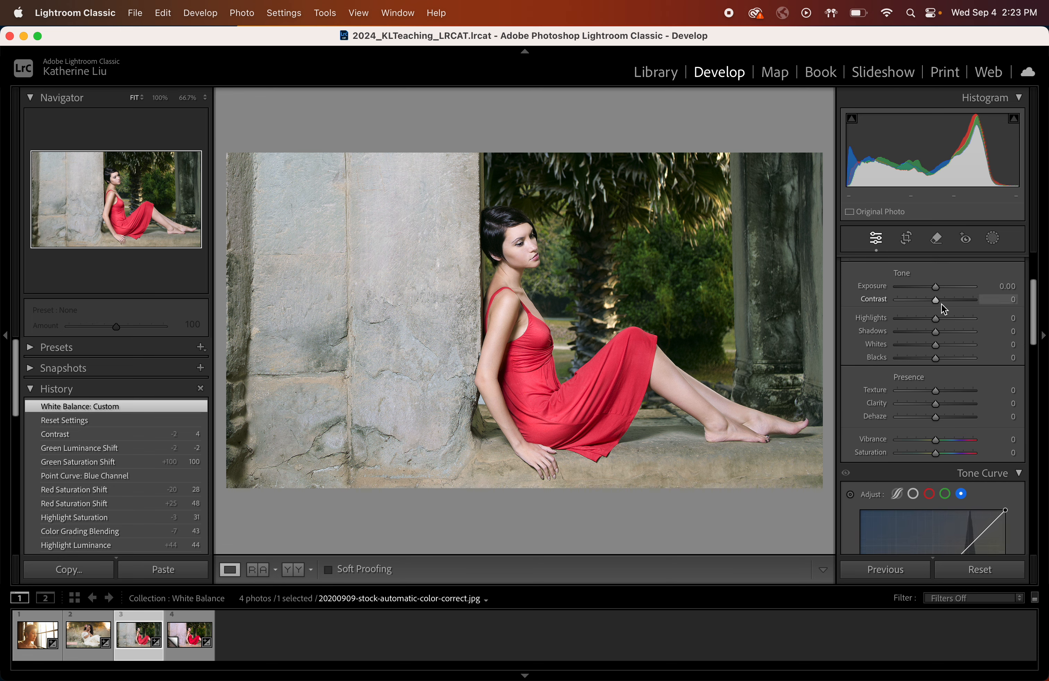
left_click_drag(939, 303, 941, 303)
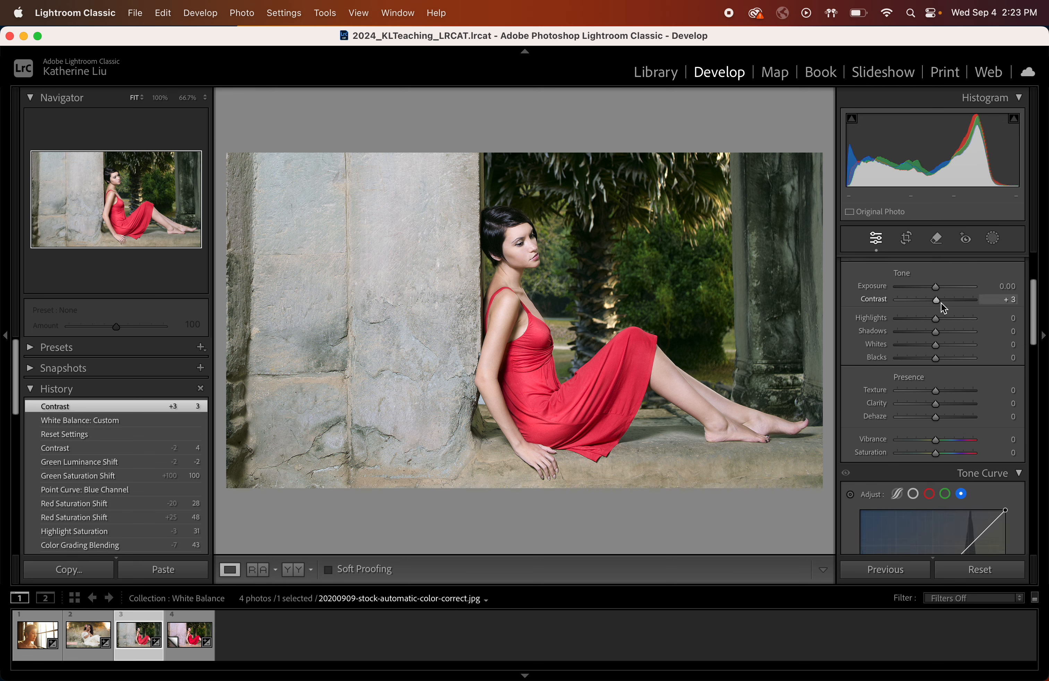
Examine the Tone Curve's point curve and parametric curve, collapse and re-expand the section, and leave the parametric curve displayed
left_click_drag(1035, 313, 1034, 357)
left_click(914, 294)
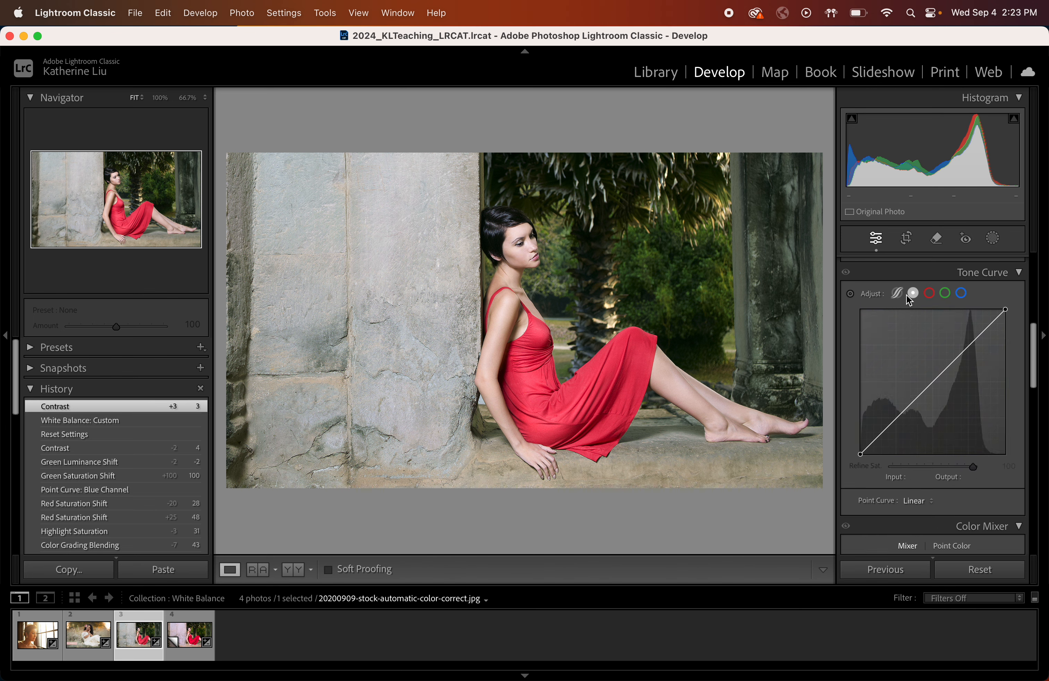
left_click(898, 294)
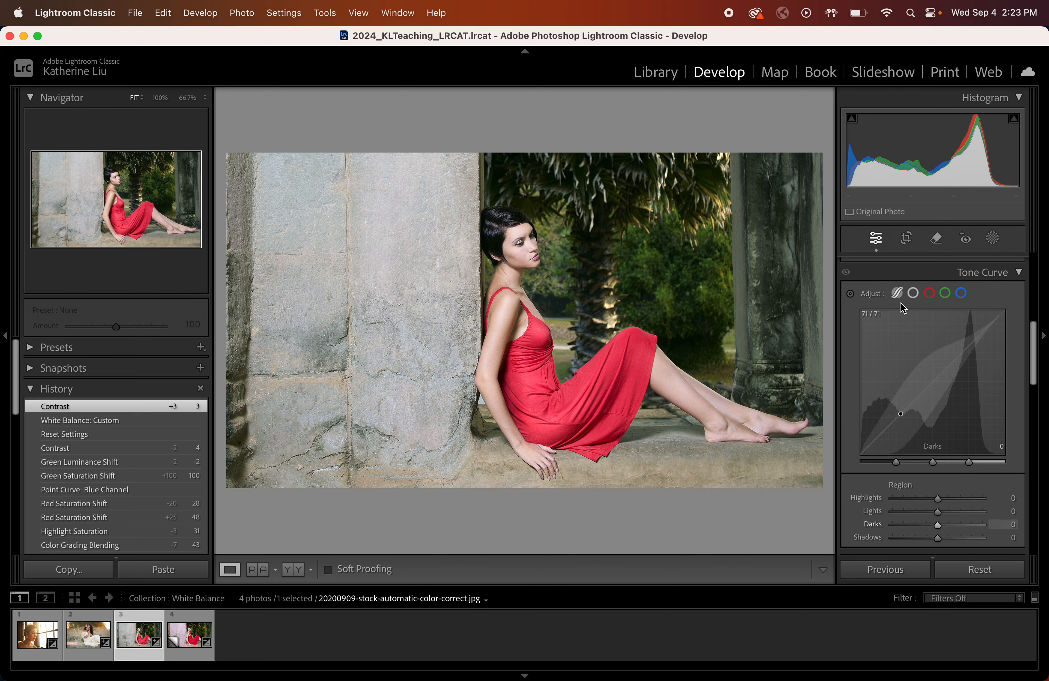
left_click(1016, 274)
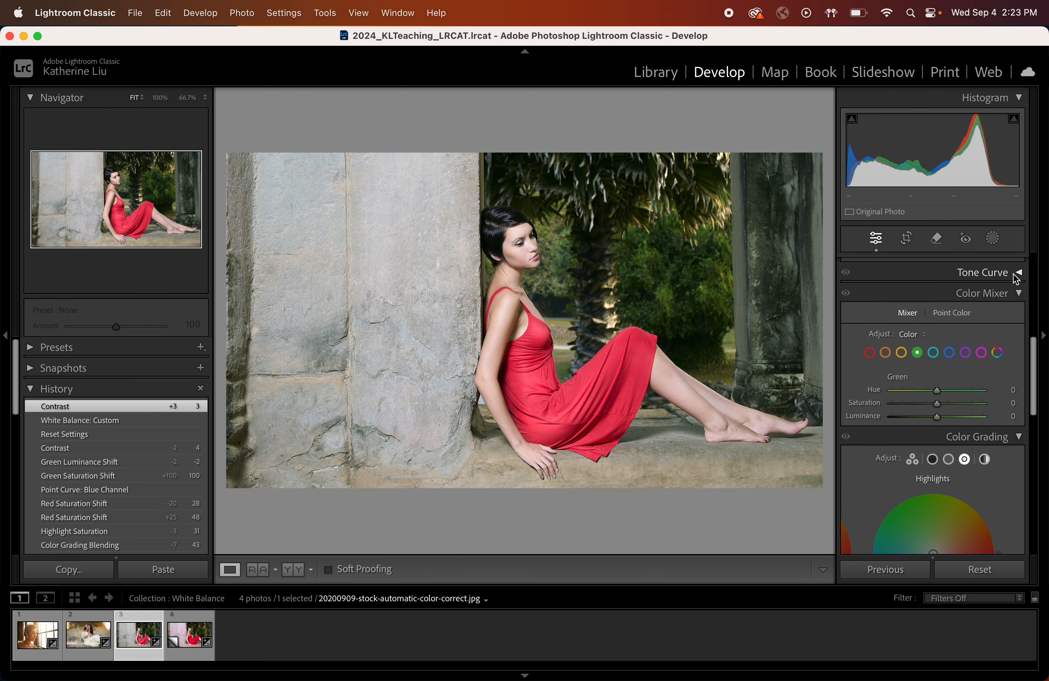
left_click(1016, 274)
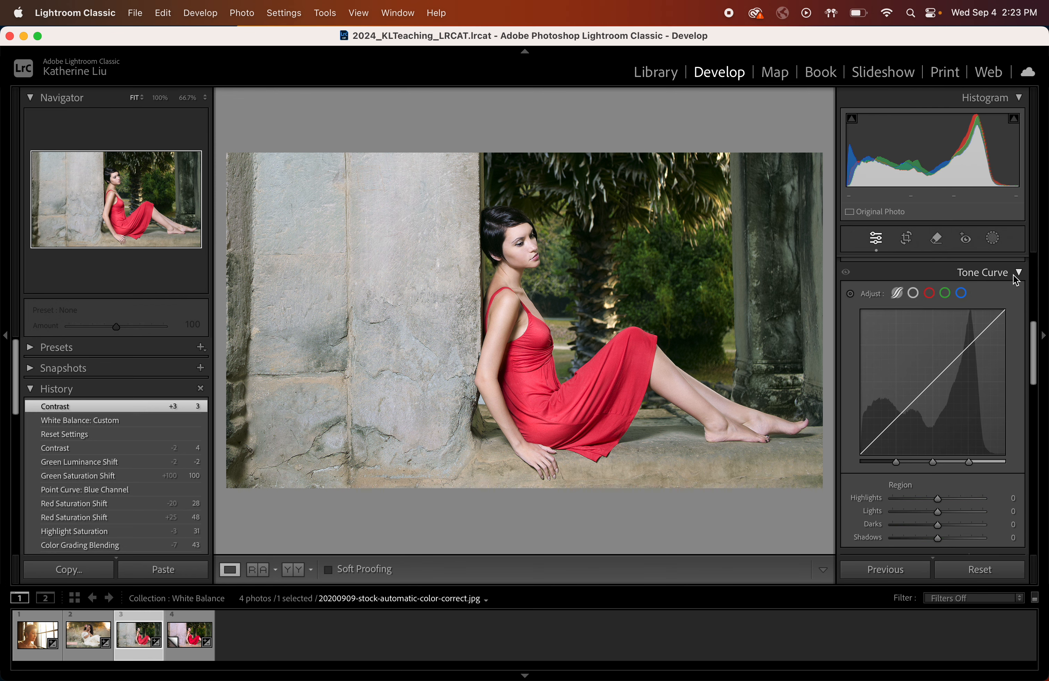
left_click(1015, 275)
left_click(1015, 275)
left_click(1017, 278)
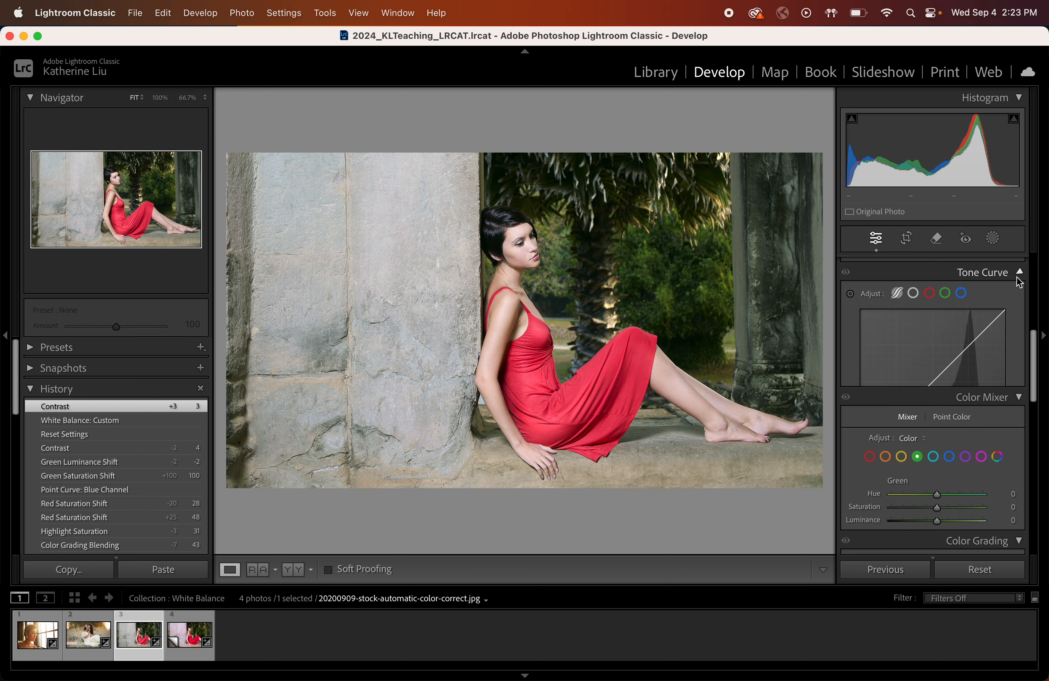
left_click(1017, 276)
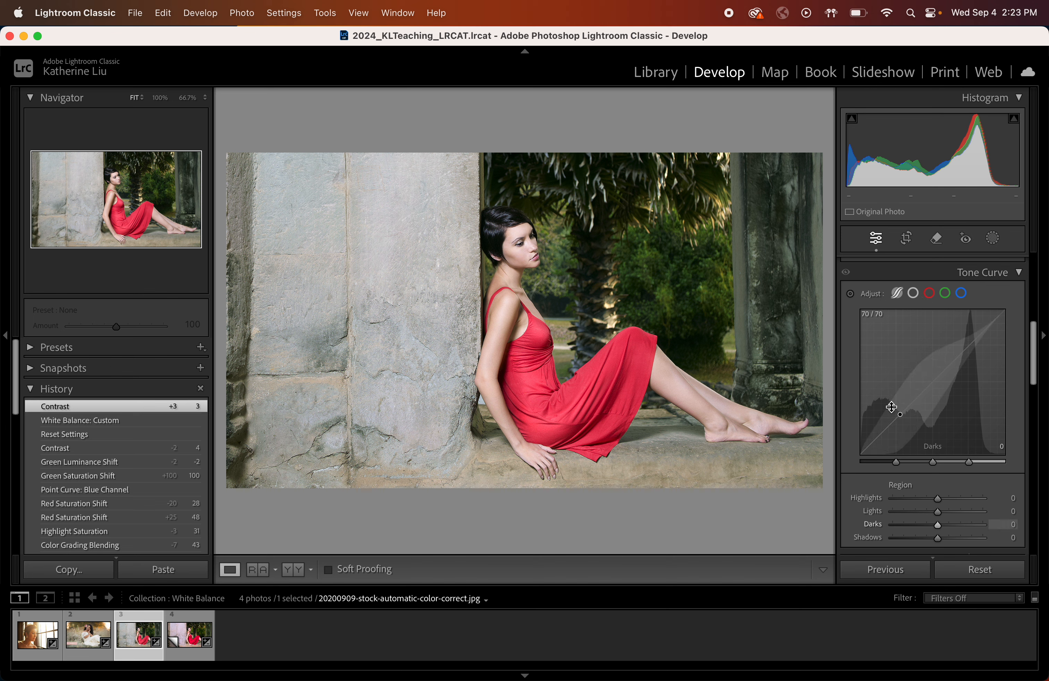
Add a midpoint to the Tone Curve's Blue channel and raise it to input 134, output 151
left_click(931, 294)
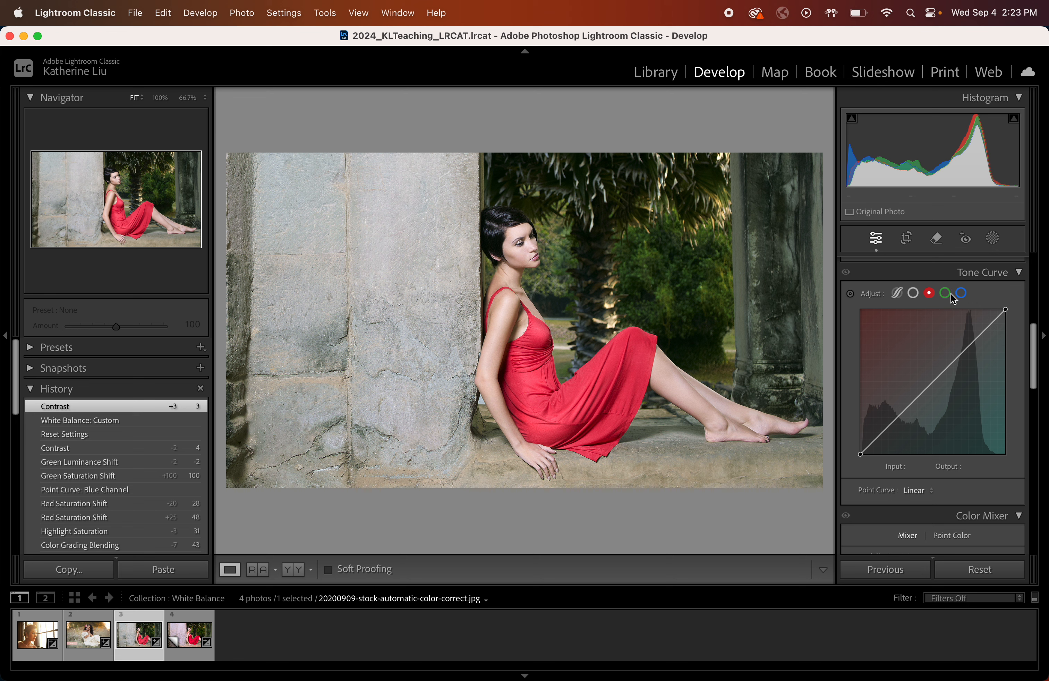
left_click(962, 294)
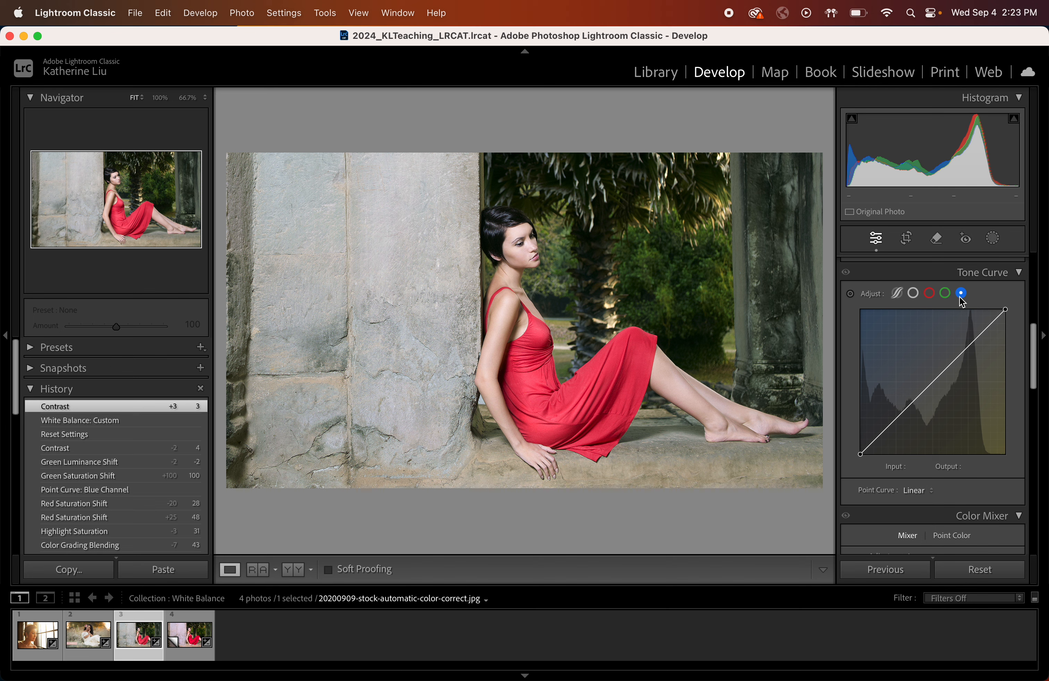
left_click(935, 383)
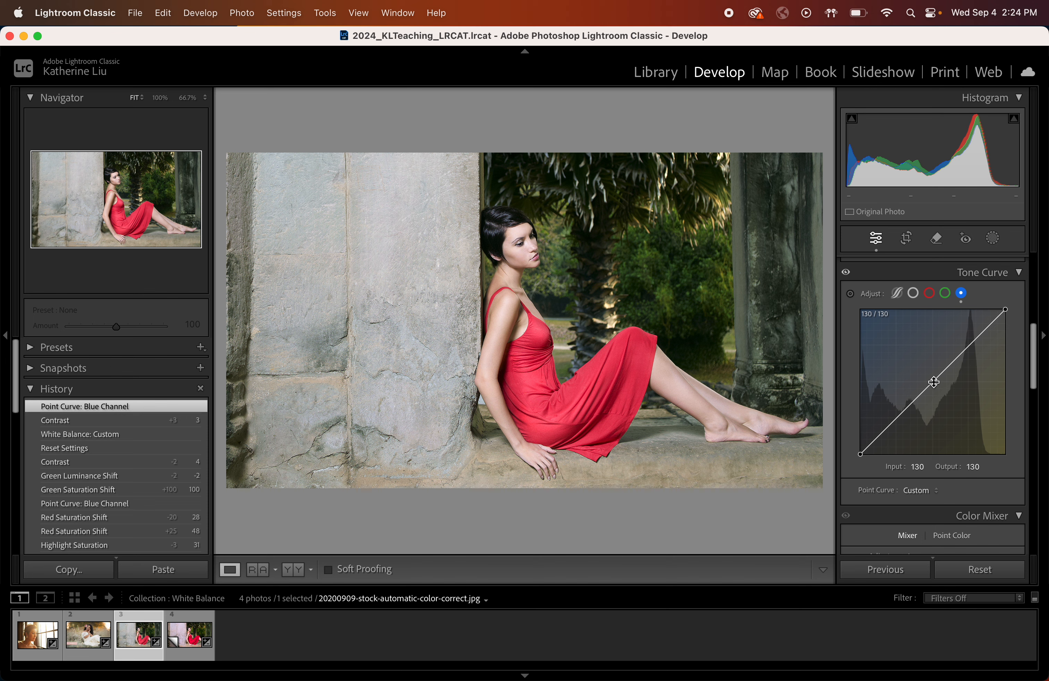
mouse_move(935, 383)
left_mouse_down()
mouse_move(935, 403)
mouse_move(939, 341)
mouse_move(936, 365)
left_mouse_up()
key("Down")
key("Down")
key("Down")
key("Down")
key("Down")
key("Down")
key("Down")
key("Down")
key("Down")
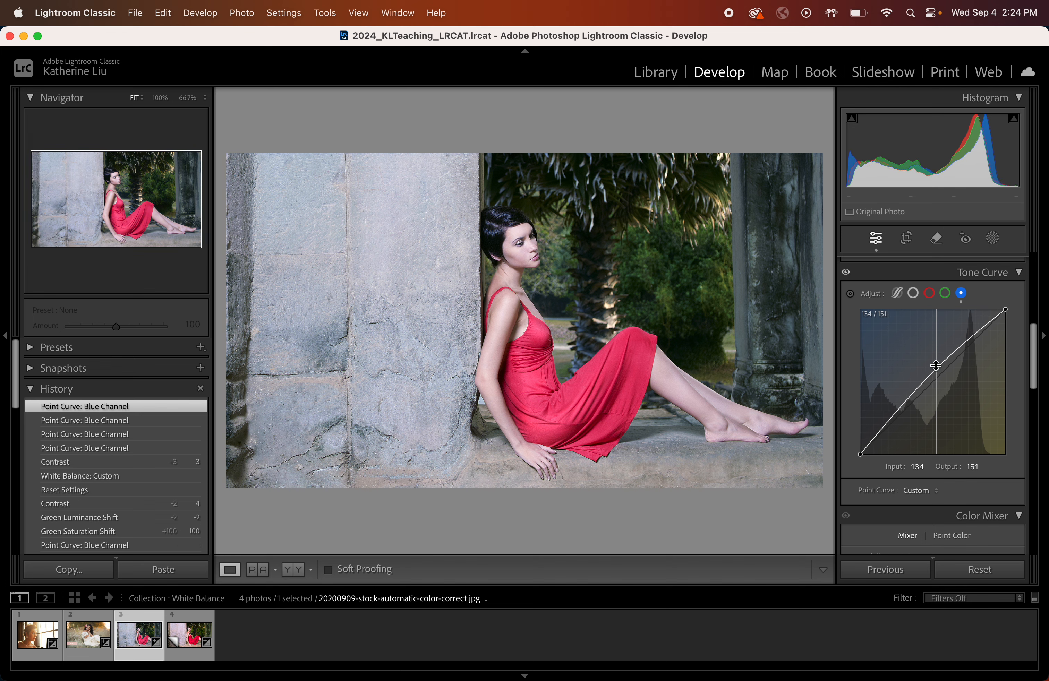
Lower the Blue channel curve's midpoint gradually to output 131, keeping its input at 134
key("Down")
key("Down")
key("Down")
key("Down")
key("Down")
key("Down")
key("Down")
key("Down")
key("Down")
key("Down")
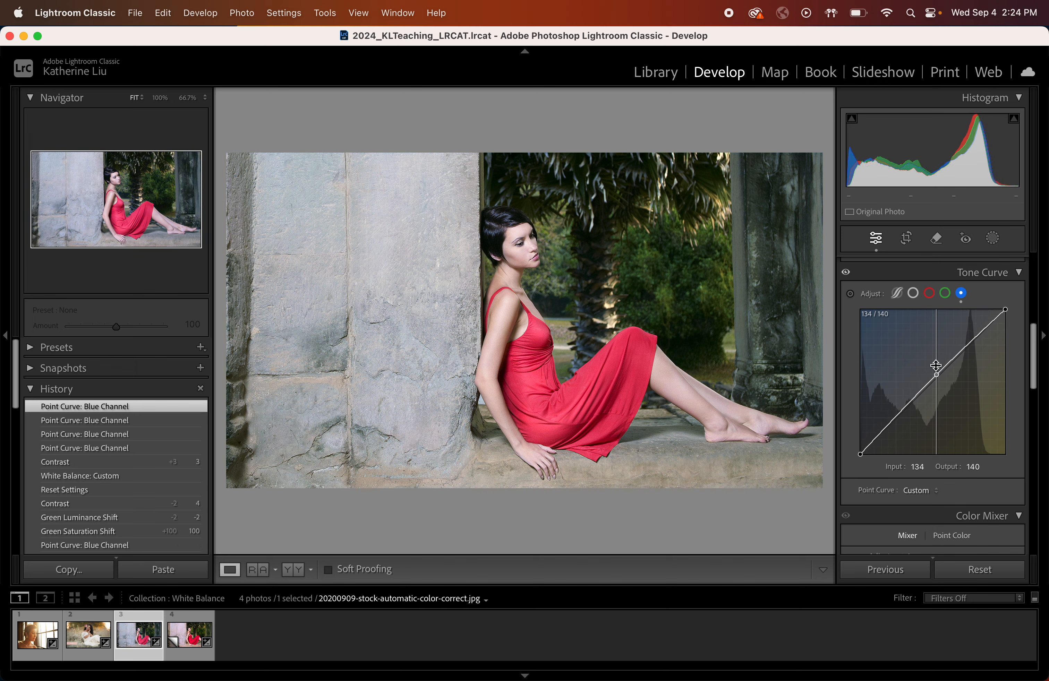
key("Down")
key("Down")
key("Down")
key("Down")
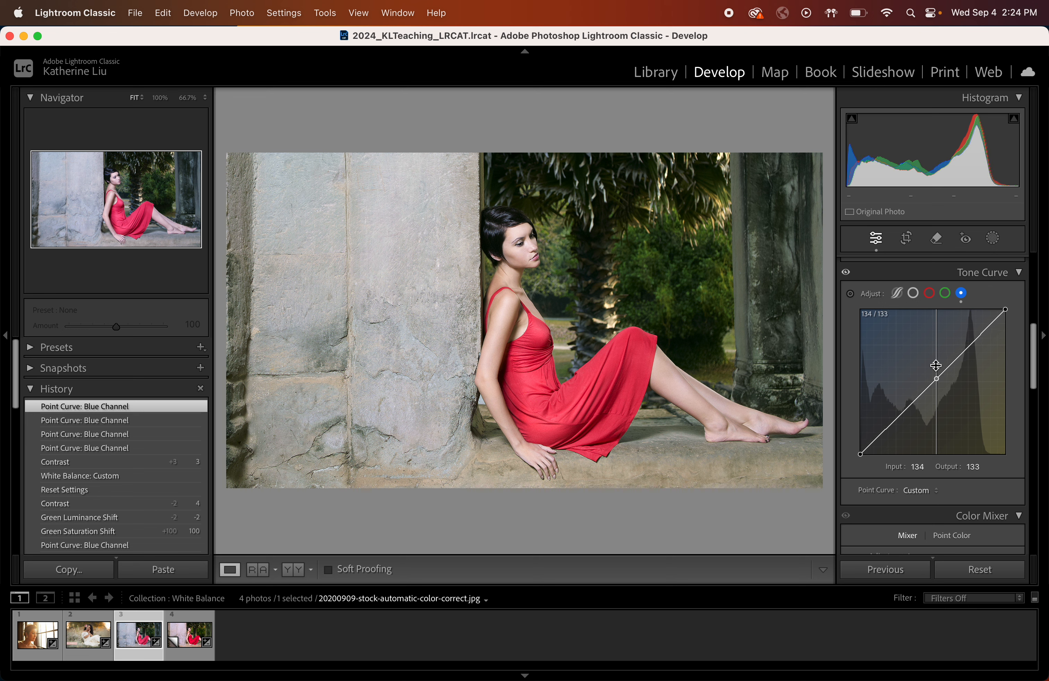
key("Down")
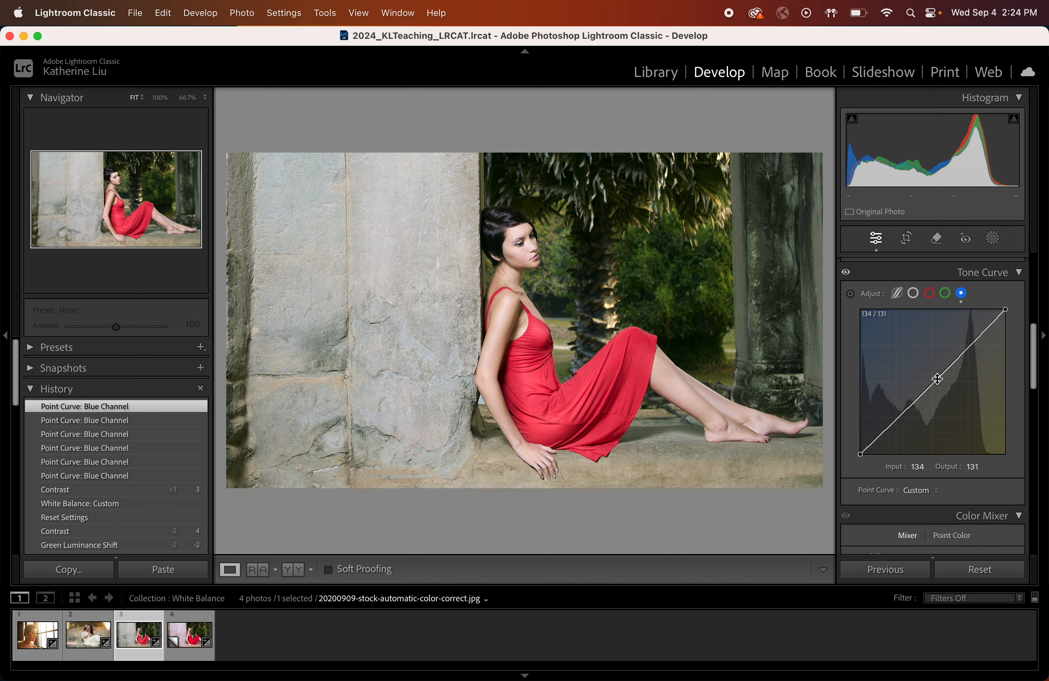
Remove the adjusted point from the Blue channel curve and add a neutral midpoint at input 130, output 130
double_click(936, 379)
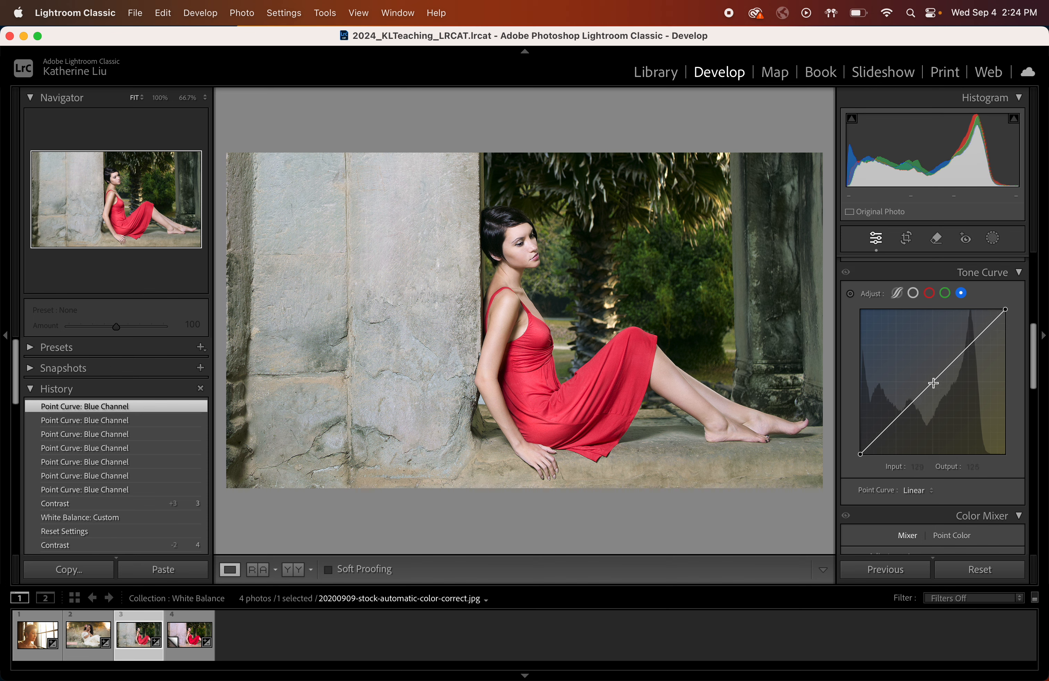
left_click(935, 384)
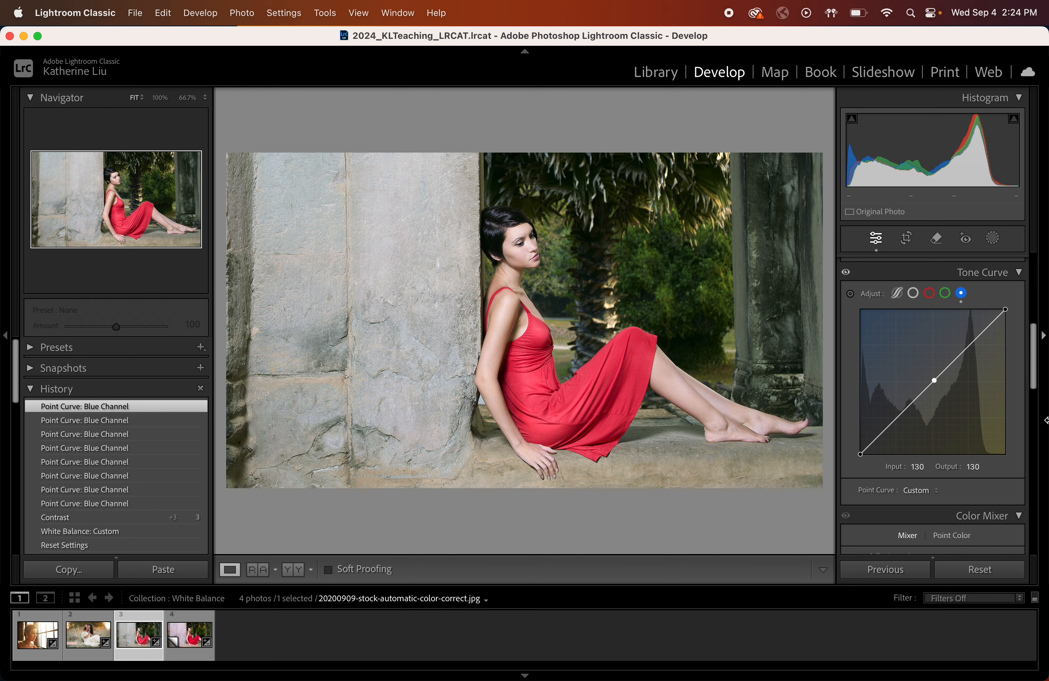
Add a midpoint at input 131 to the Tone Curve's Green channel and raise its output to 143
left_click(945, 294)
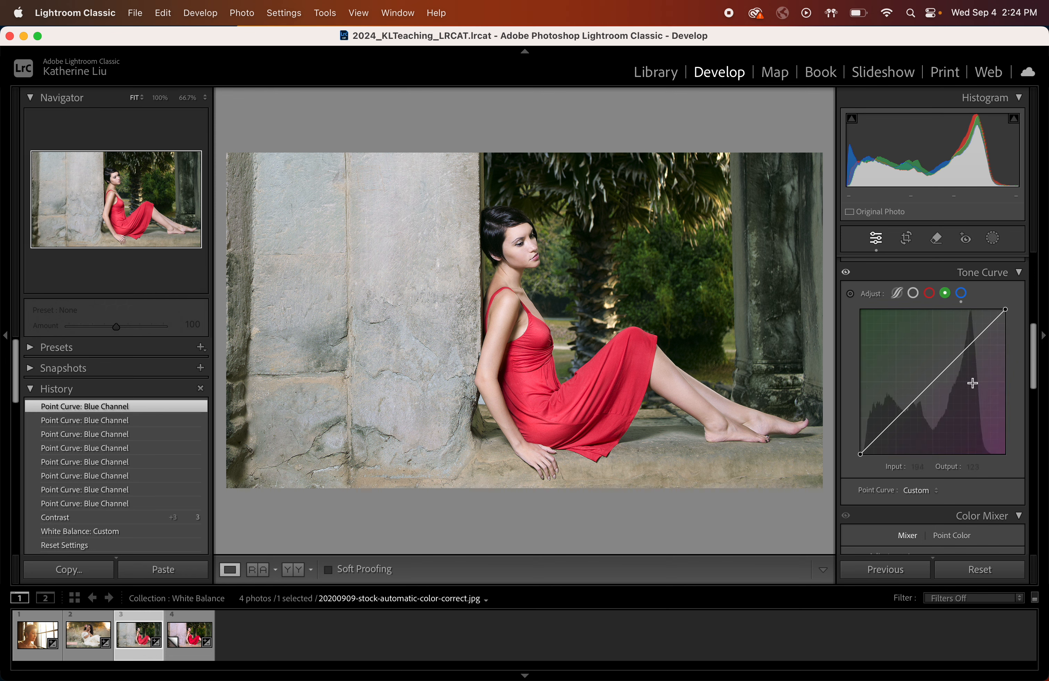
left_click(934, 381)
key("Up")
key("Up")
key("Up")
key("Up")
key("Up")
key("Up")
key("Up")
key("Up")
key("Up")
key("Up")
key("Up")
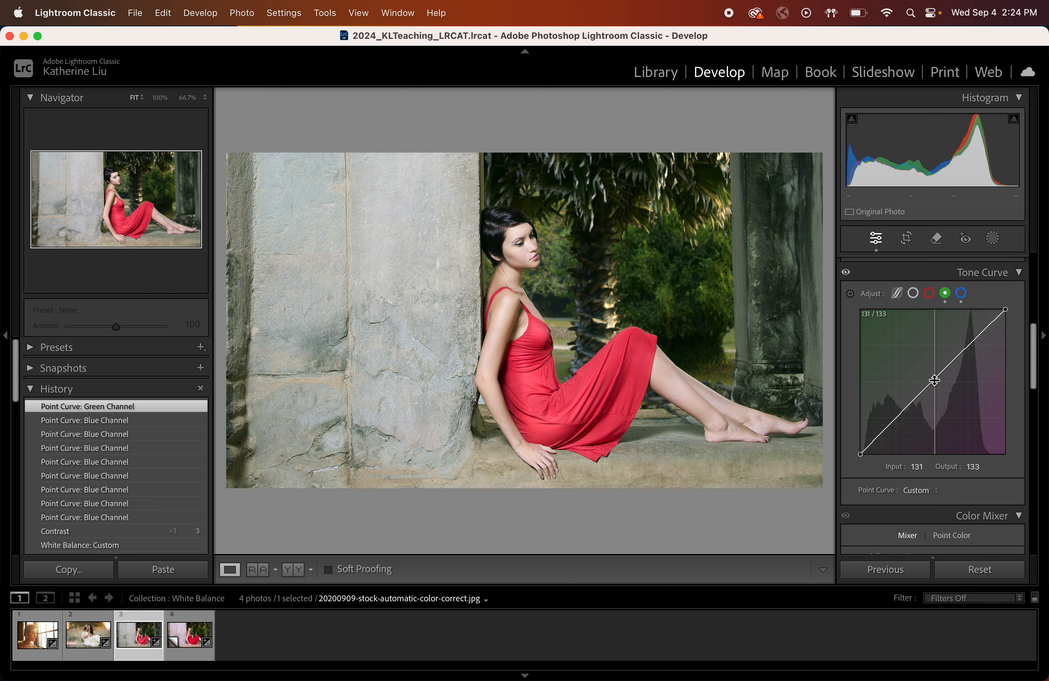
key("Up")
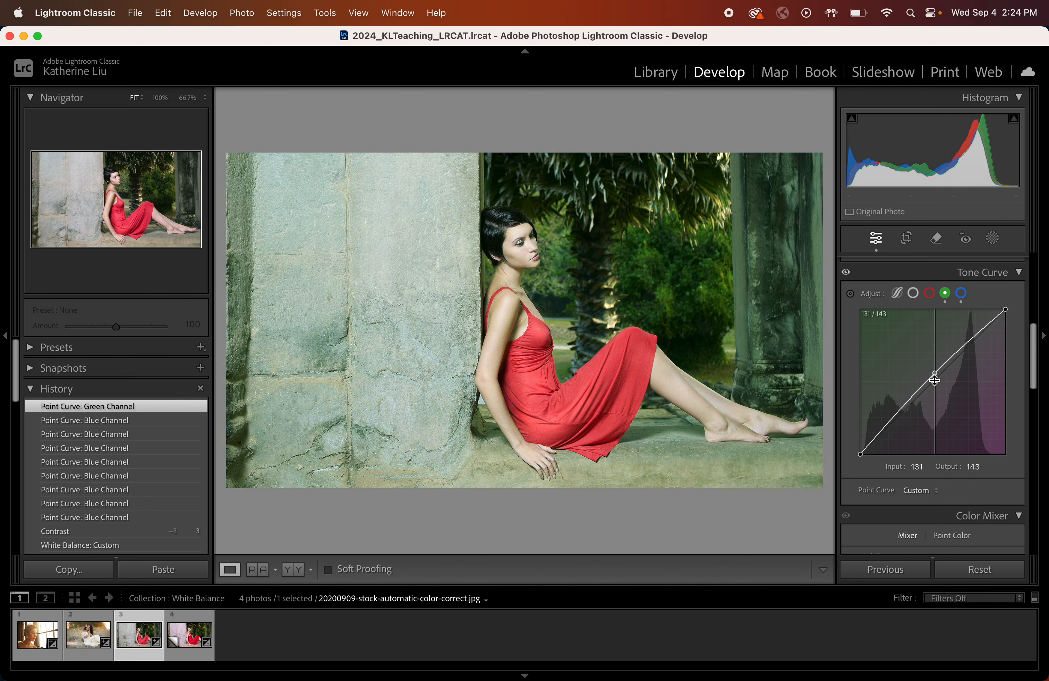
Lower the Green channel curve's midpoint to output 130
key("Down")
key("Down")
key("Down")
key("Down")
key("Down")
key("Down")
key("Down")
key("Down")
key("Down")
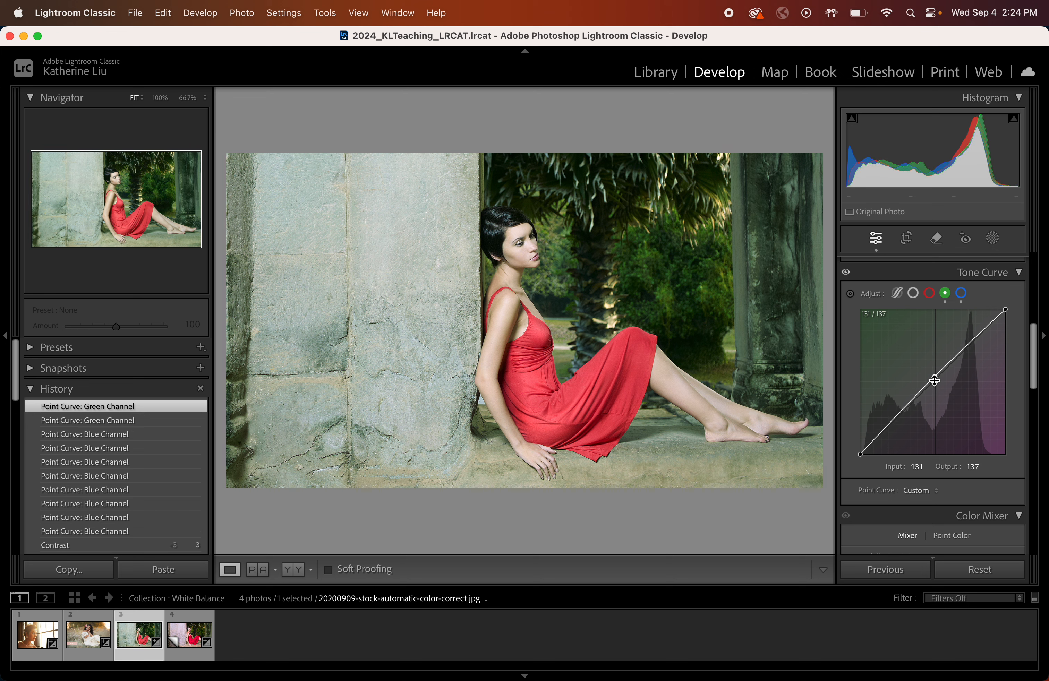
key("Down")
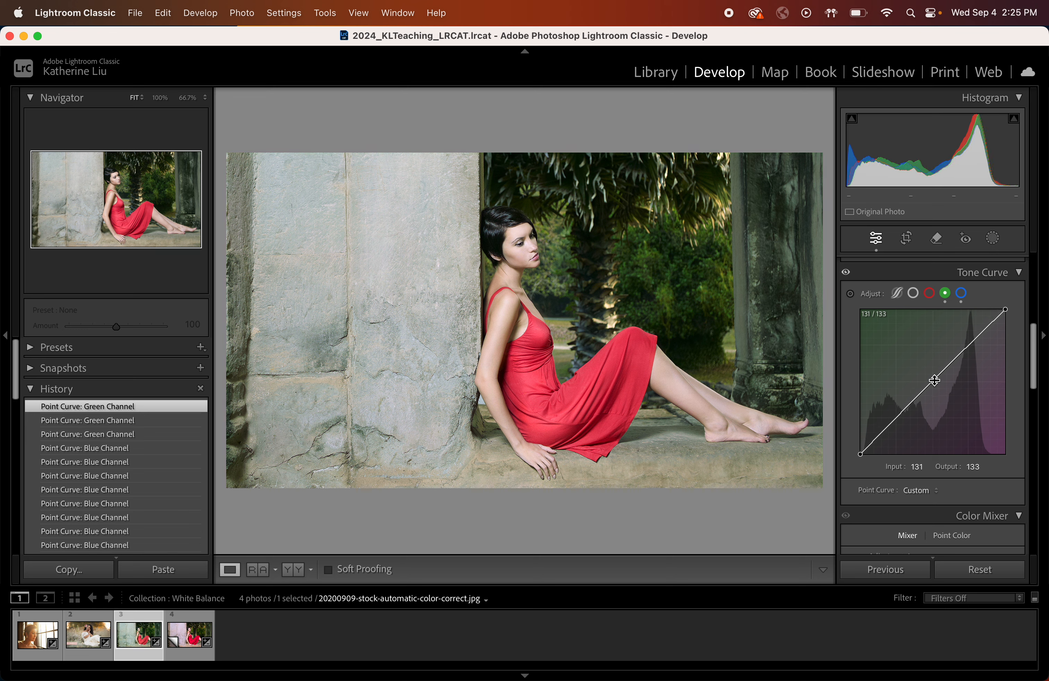
key("Down")
key("Down")
key("Down")
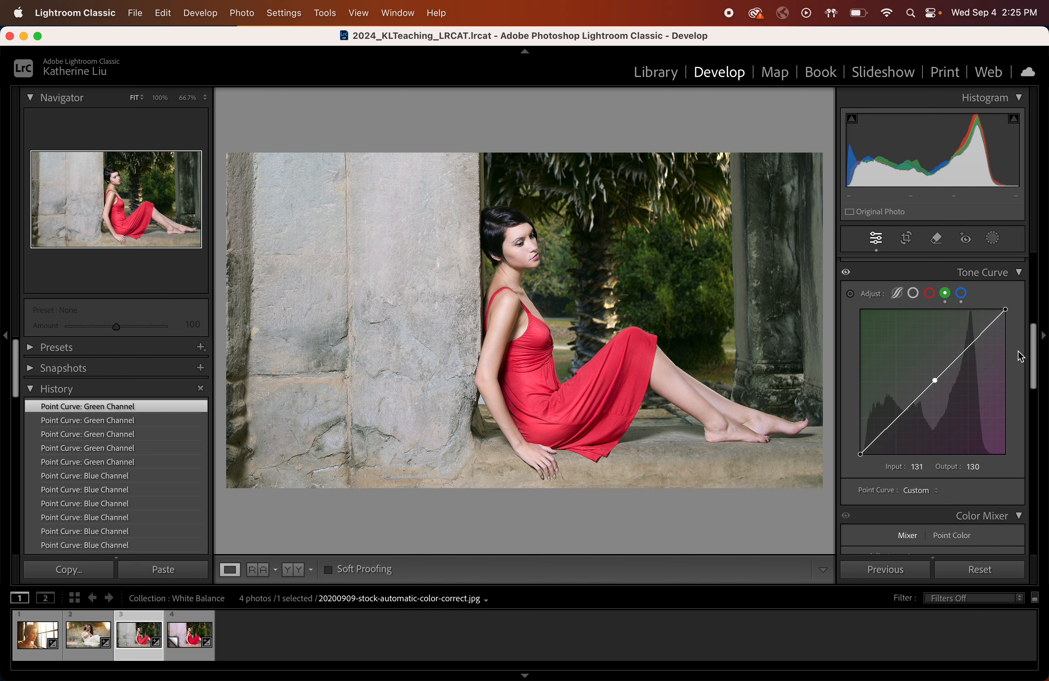
Examine the Red channel curve and the Color Mixer's HSL hue, saturation and luminance sliders, and return the mixer to the Color view
left_click(930, 294)
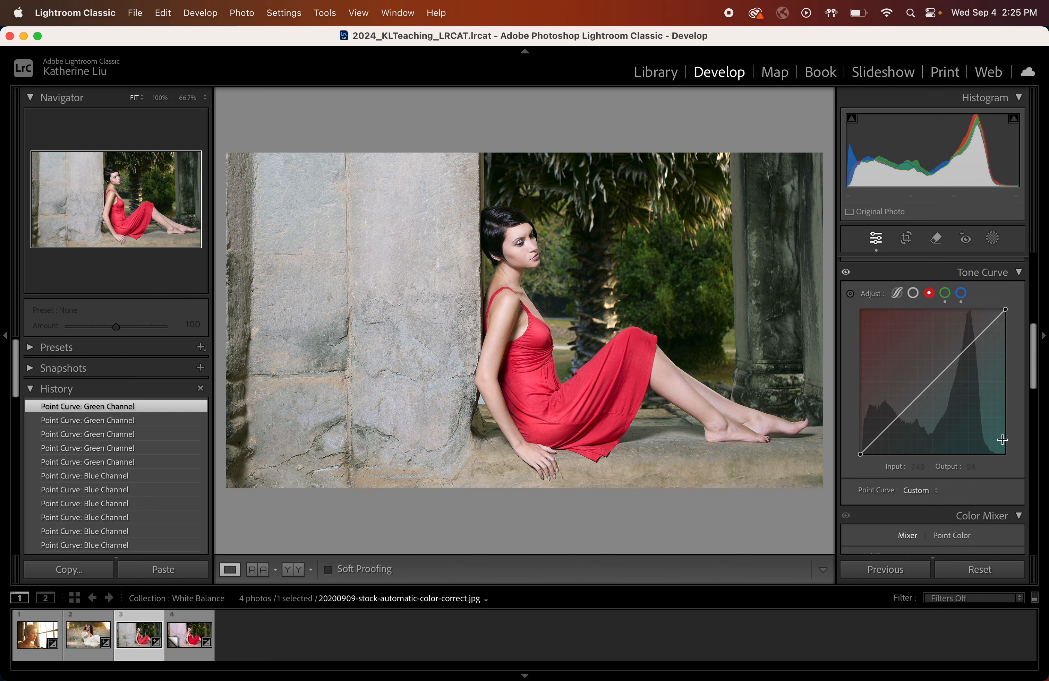
left_click_drag(1034, 358, 1035, 412)
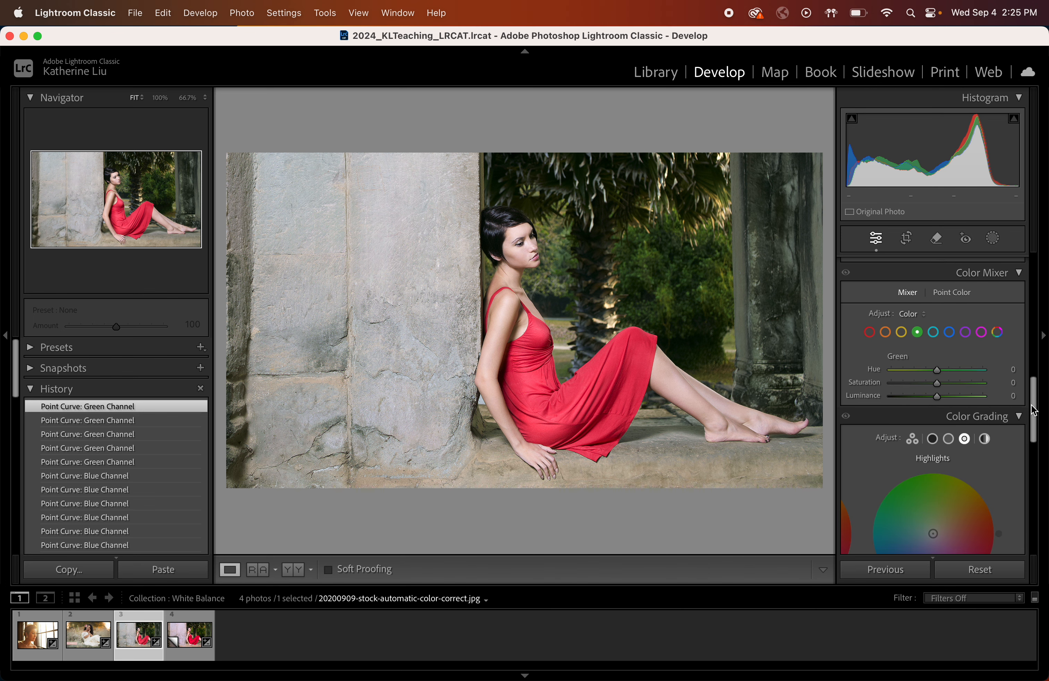
left_click(1015, 272)
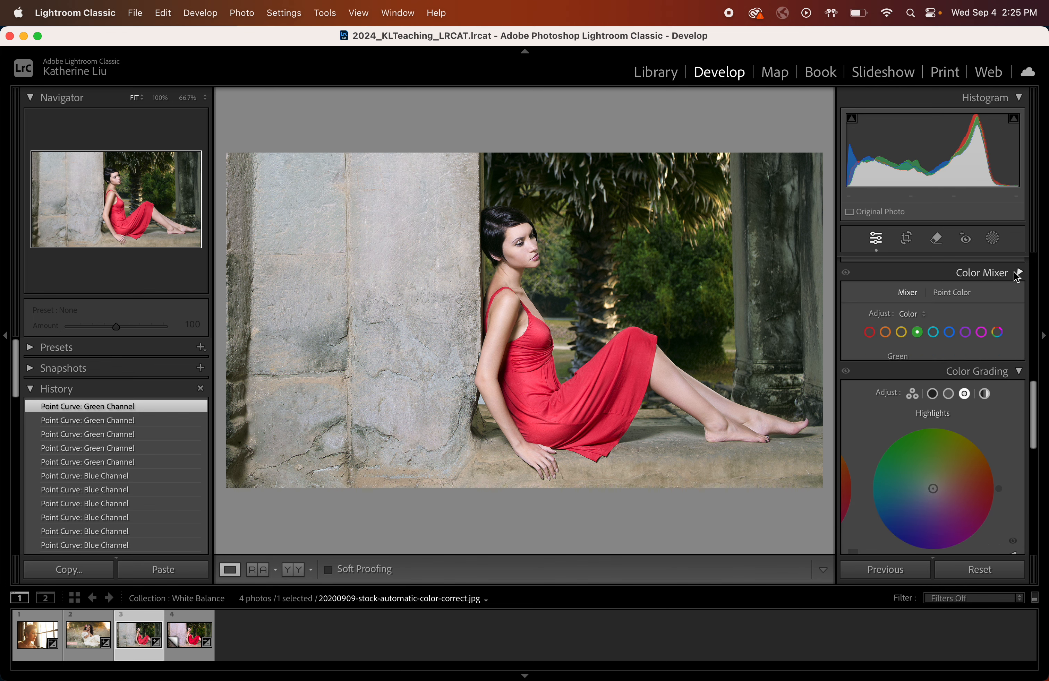
left_click(1015, 272)
left_click(912, 313)
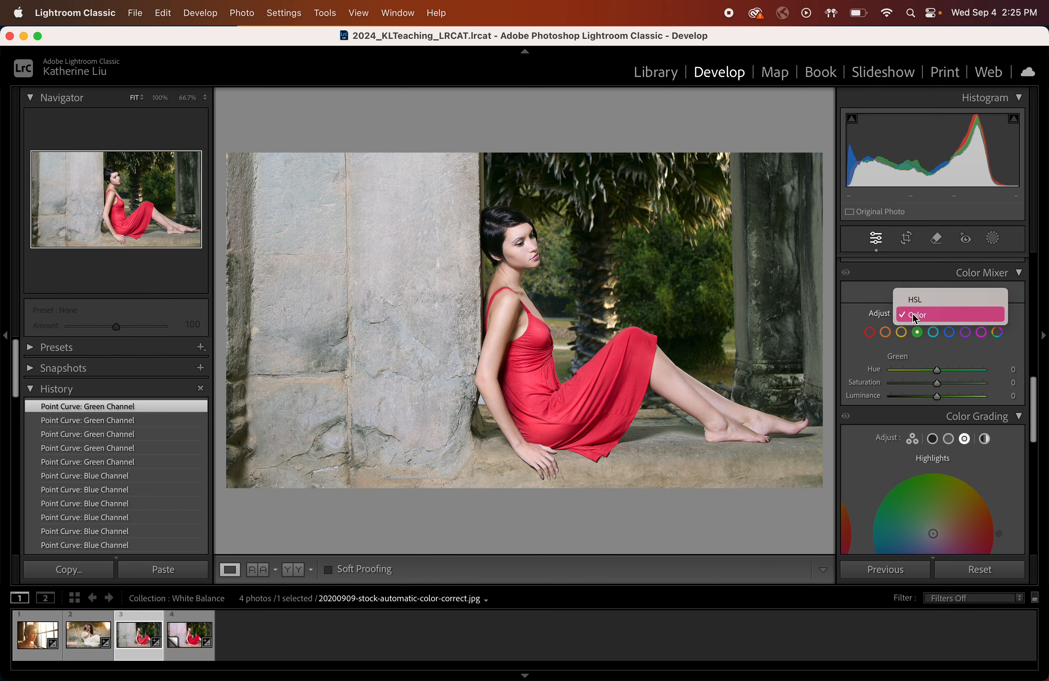
left_click(923, 304)
scroll(920, 363, "down", 2)
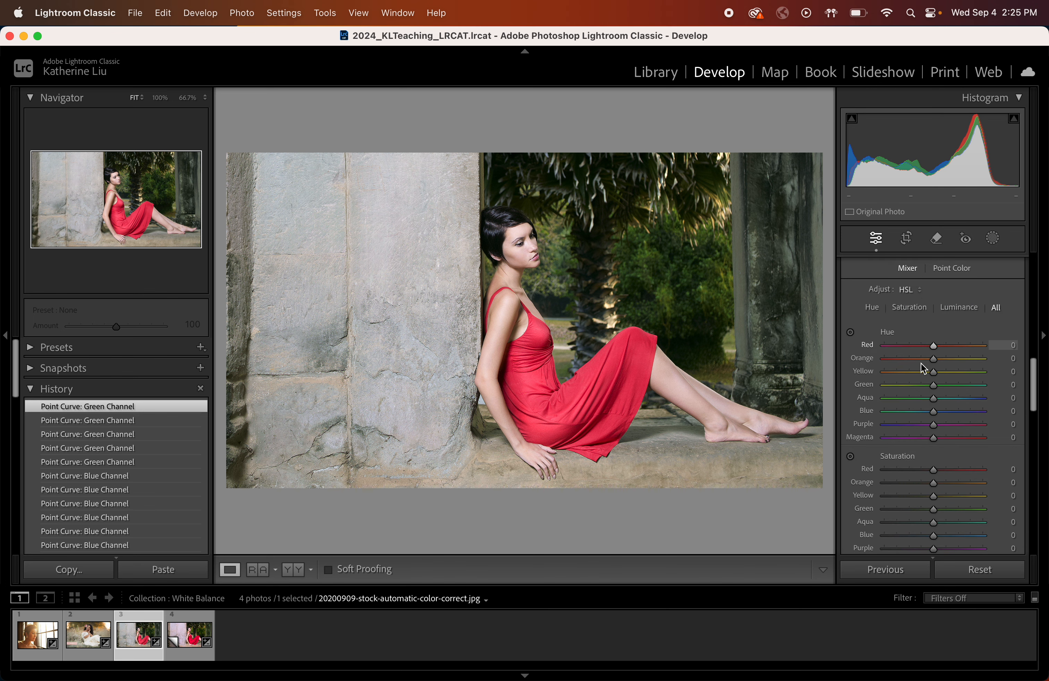
scroll(918, 430, "down", 8)
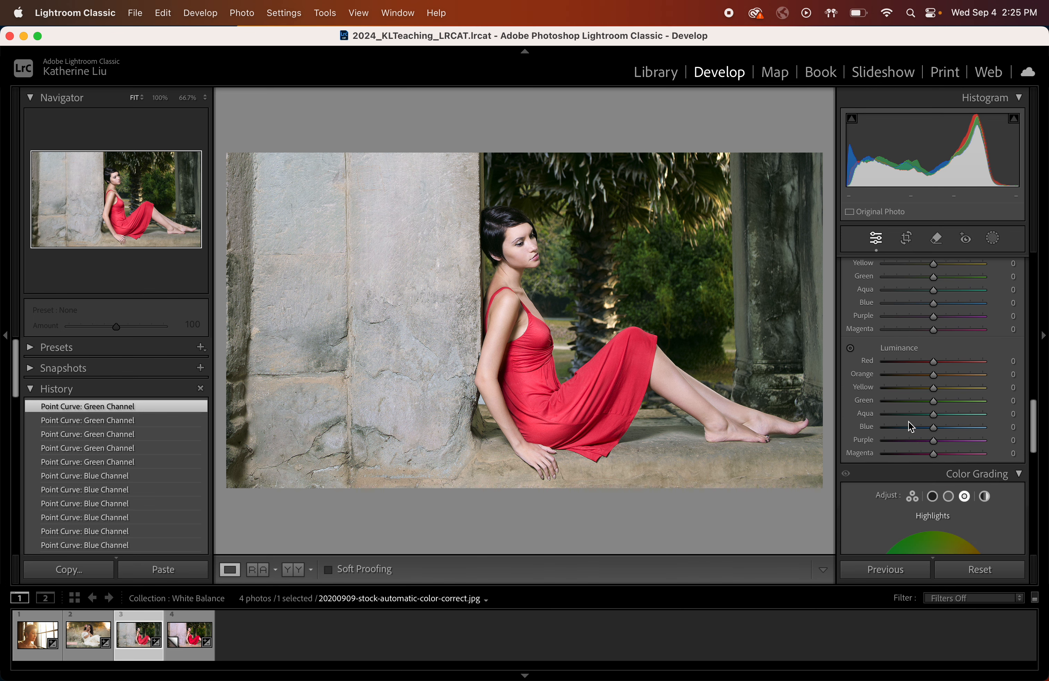
scroll(908, 421, "up", 10)
scroll(908, 422, "down", 3)
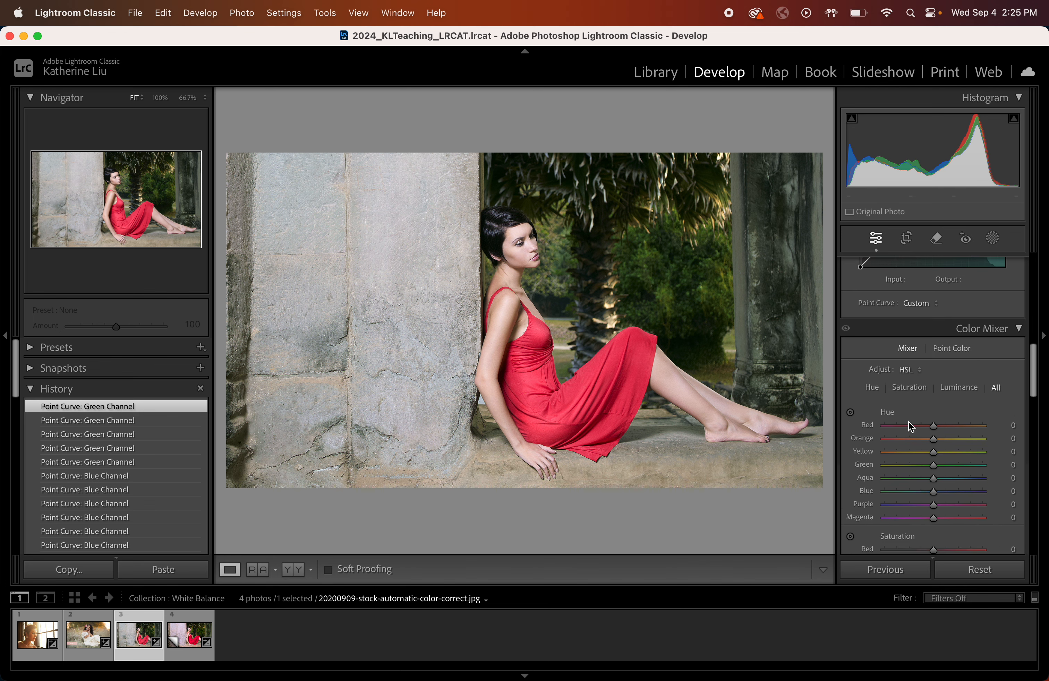
left_click(911, 341)
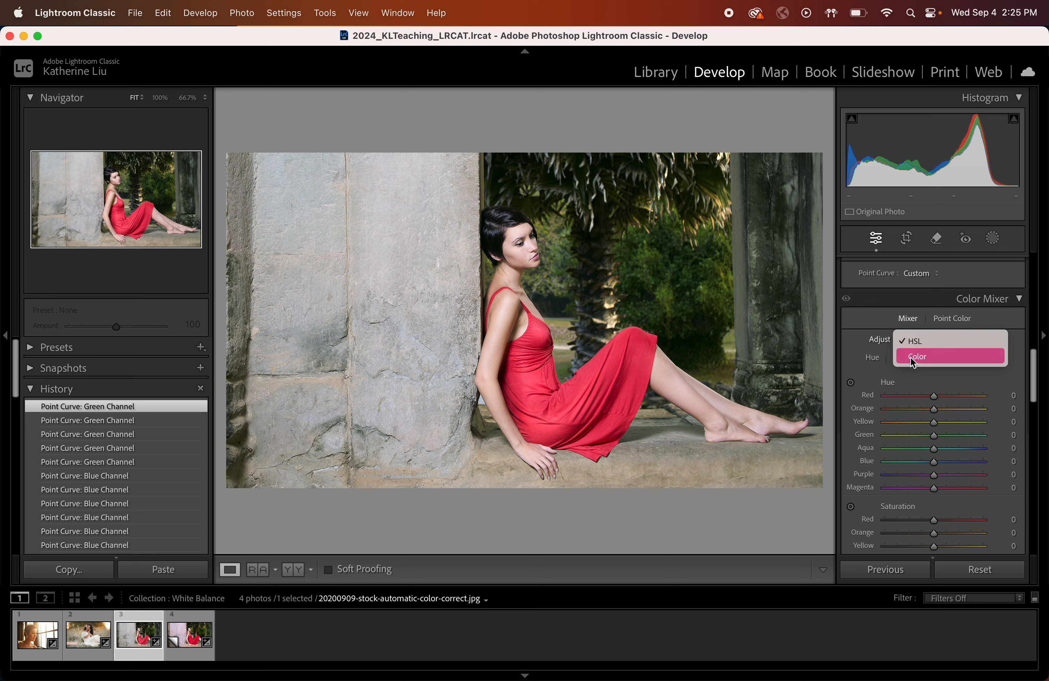
left_click(910, 358)
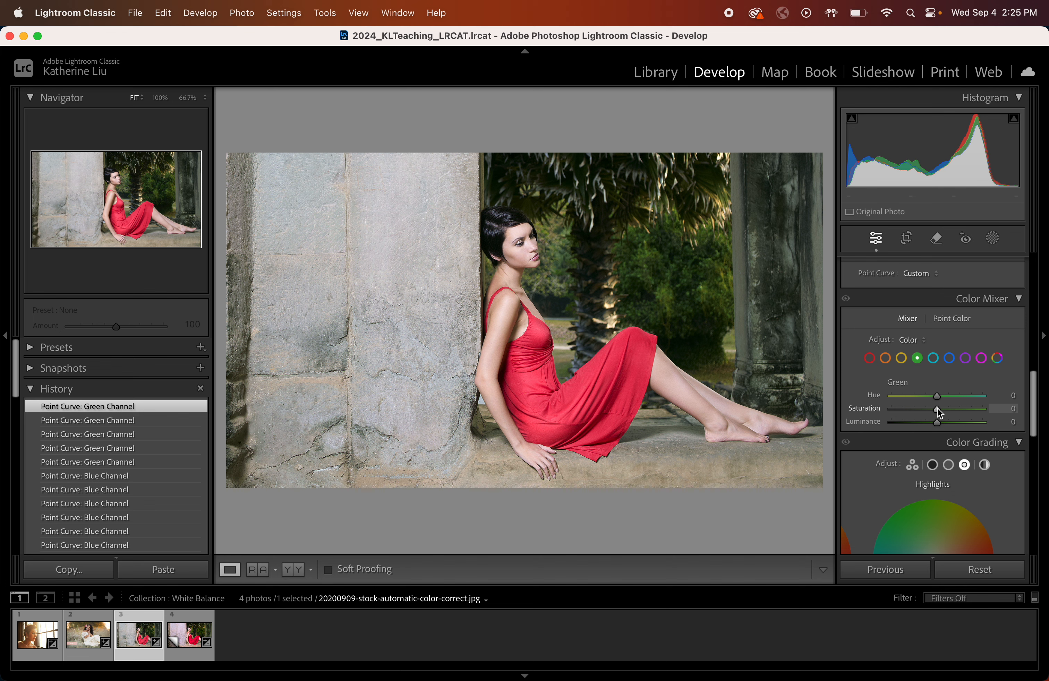
Set the Color Mixer's green Saturation to +58 and green Luminance to +19
left_click_drag(936, 396, 967, 413)
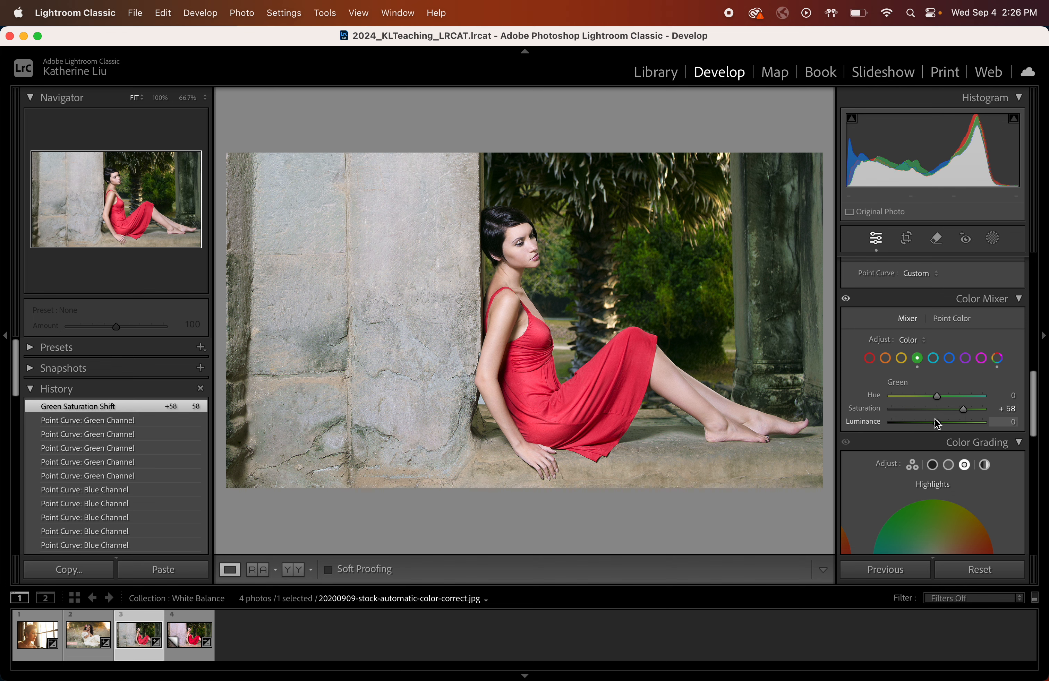
mouse_move(936, 421)
left_mouse_down()
mouse_move(985, 422)
mouse_move(883, 416)
mouse_move(944, 425)
left_mouse_up()
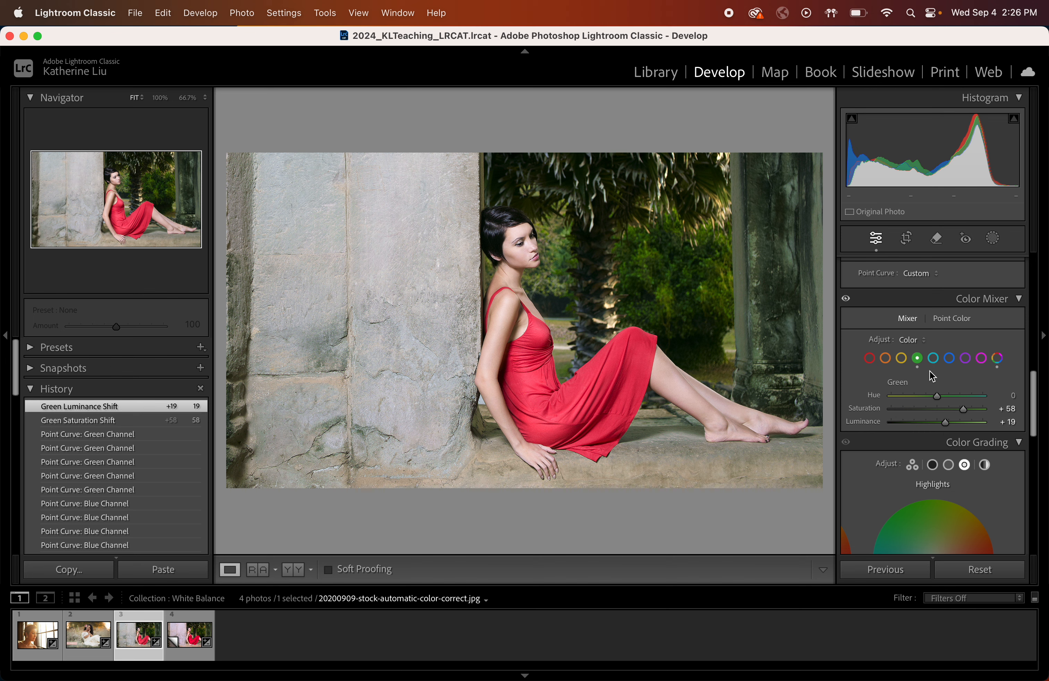
Try a magenta Highlights tint in Color Grading with hue 300 and saturation 79, and reset the tint
scroll(934, 378, "down", 5)
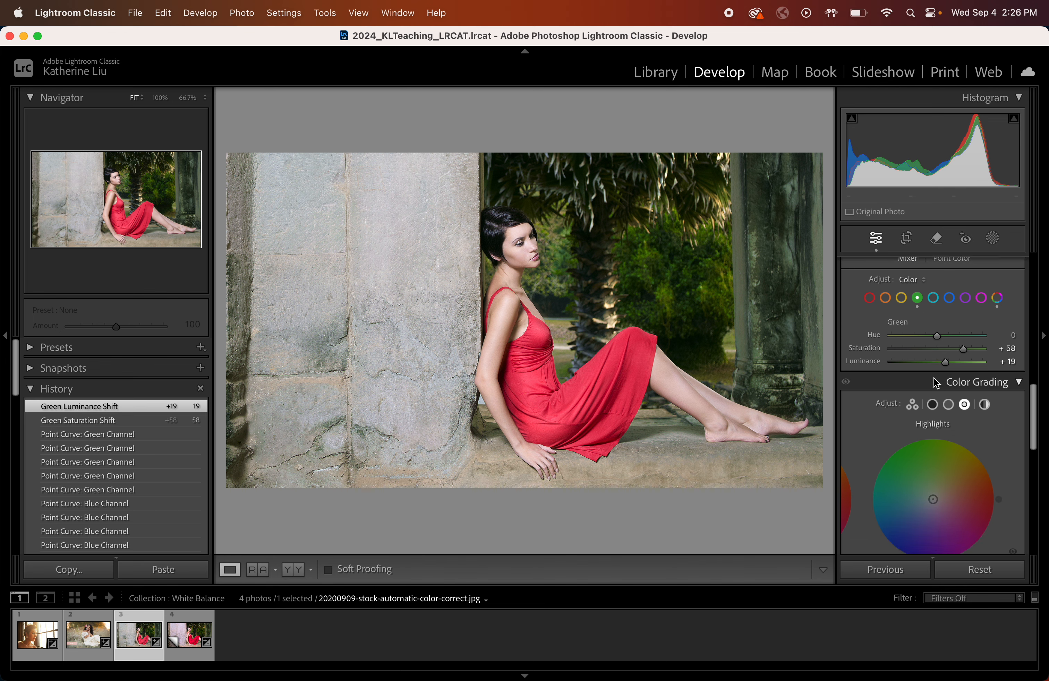
scroll(935, 379, "down", 2)
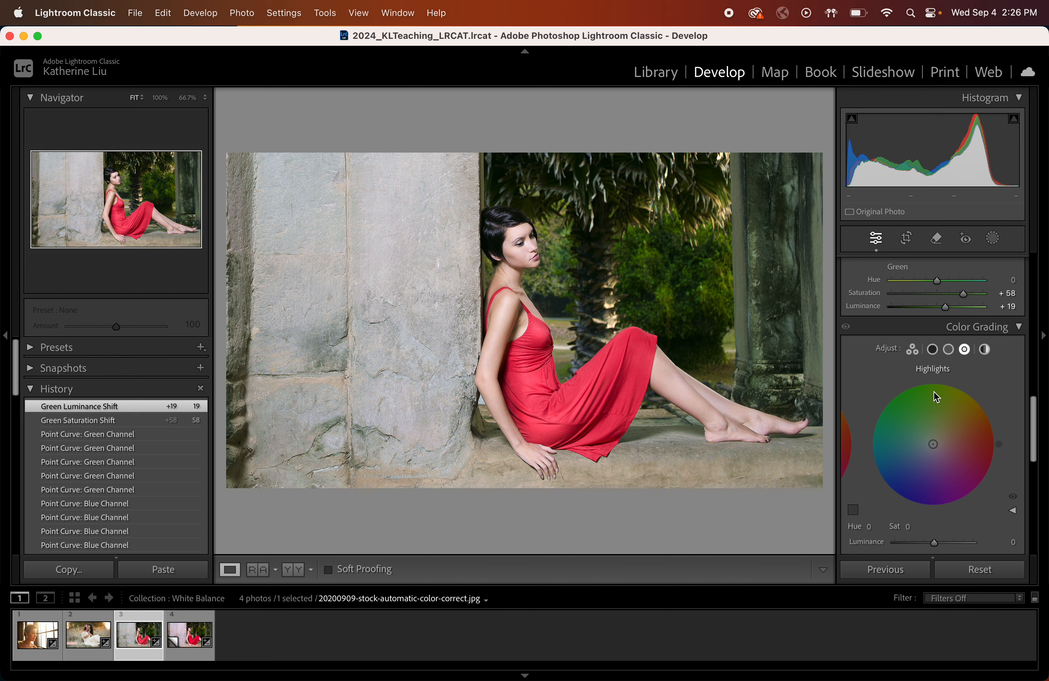
left_click_drag(932, 445, 957, 489)
double_click(957, 489)
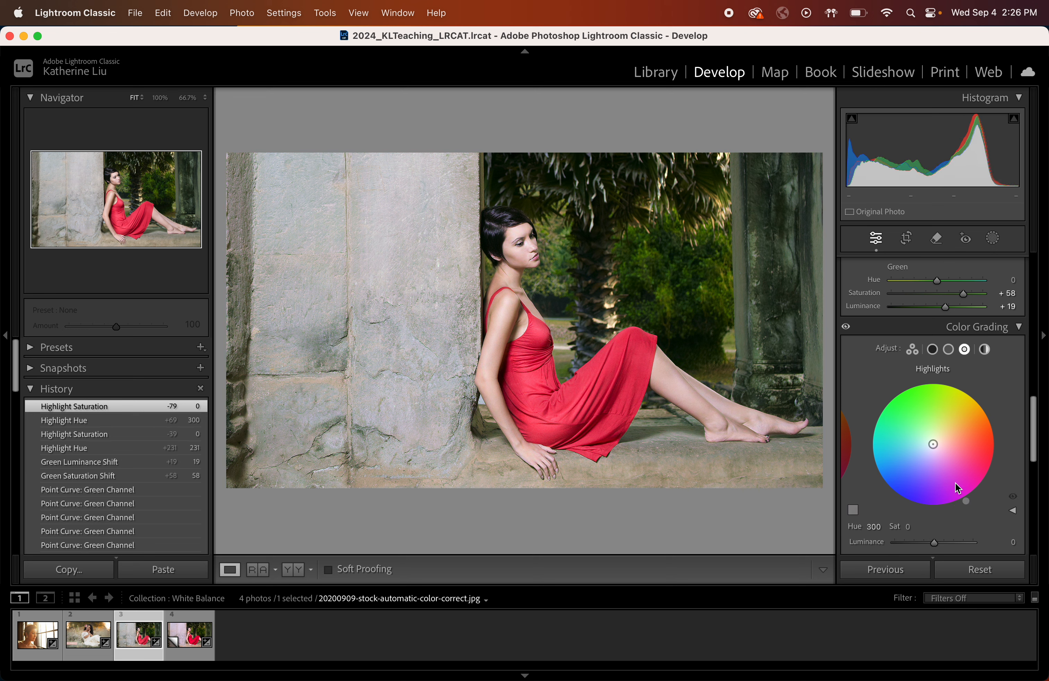
Tint the Highlights toward blue in Color Grading with hue 246 and saturation 35
mouse_move(933, 444)
left_mouse_down()
mouse_move(925, 459)
mouse_move(933, 446)
left_mouse_up()
mouse_move(932, 447)
left_mouse_down()
mouse_move(919, 471)
mouse_move(927, 452)
mouse_move(925, 465)
left_mouse_up()
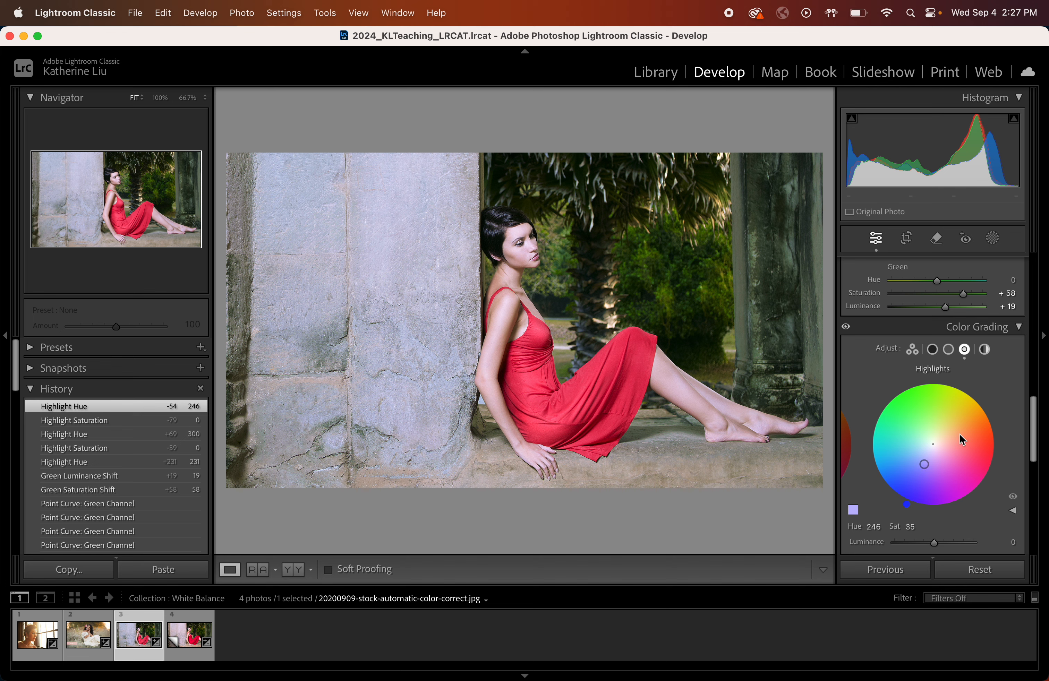
Compare the Highlight Hue and Highlight Saturation history states, and return to the state with hue 246
left_click(80, 420)
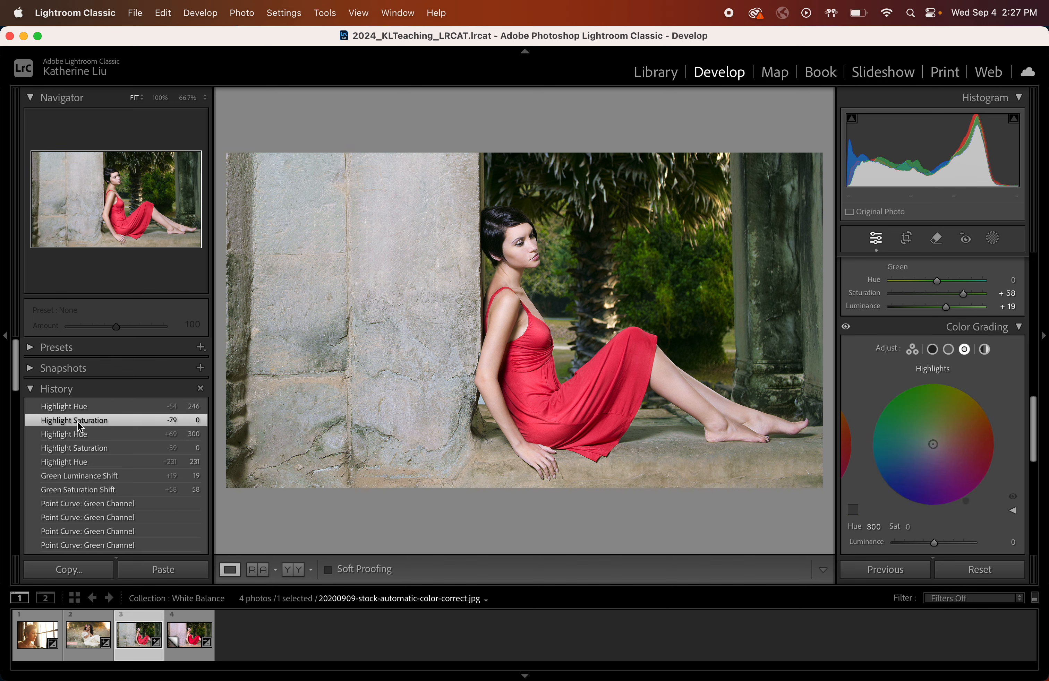
left_click(81, 406)
left_click(84, 433)
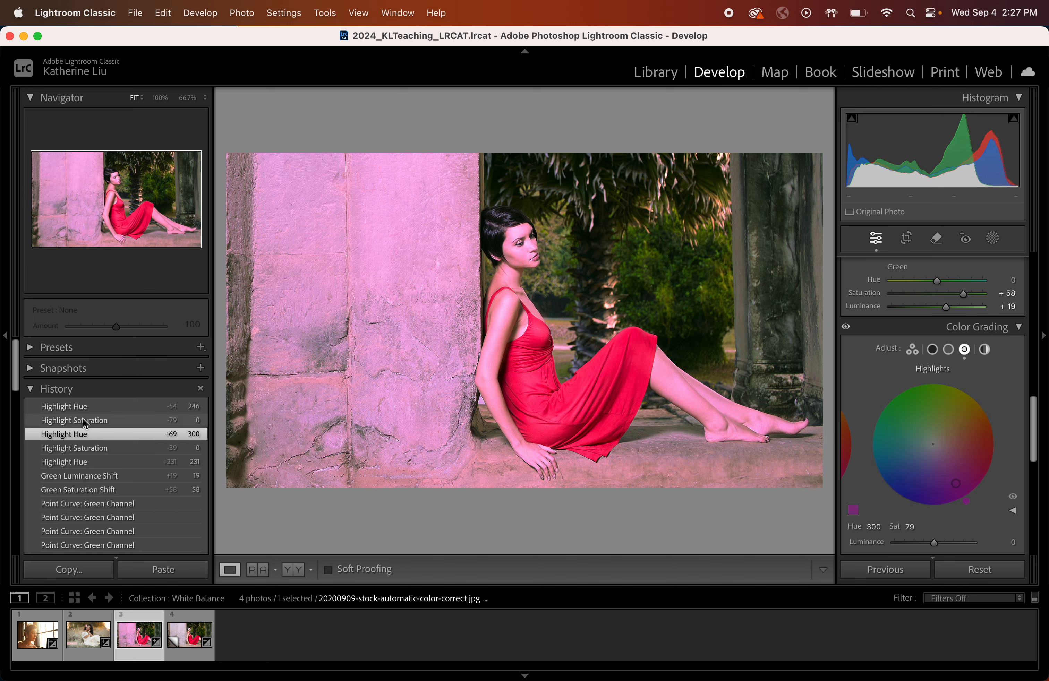
left_click(84, 420)
left_click(85, 408)
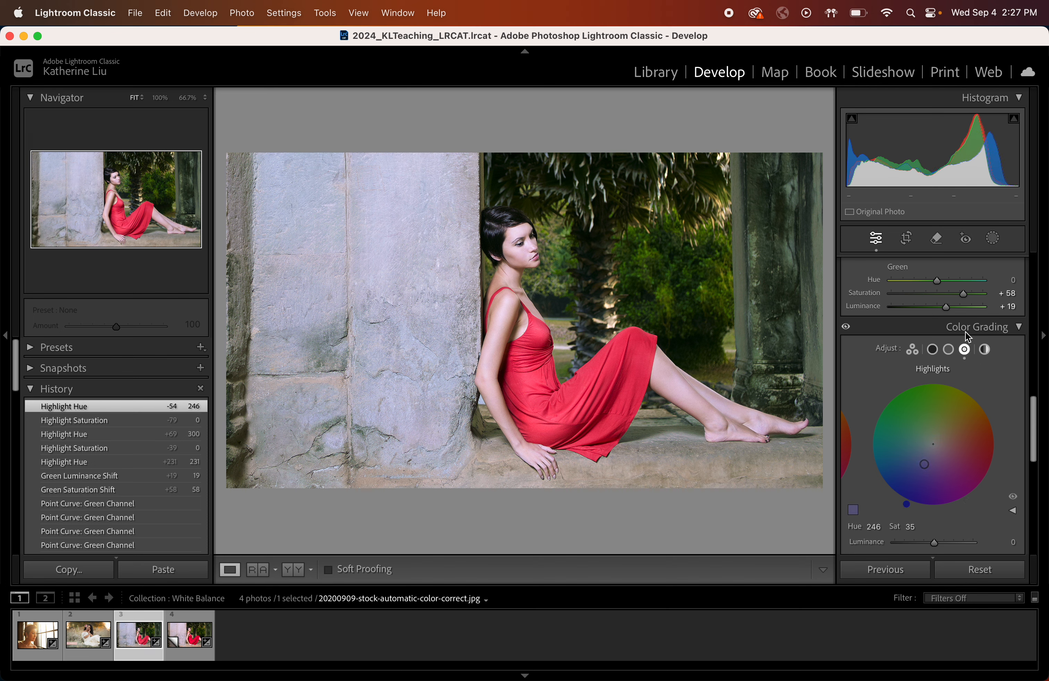
Set the Color Mixer's red Saturation to +36 and red Luminance to +1 to intensify the dress
scroll(952, 330, "up", 4)
left_click(874, 322)
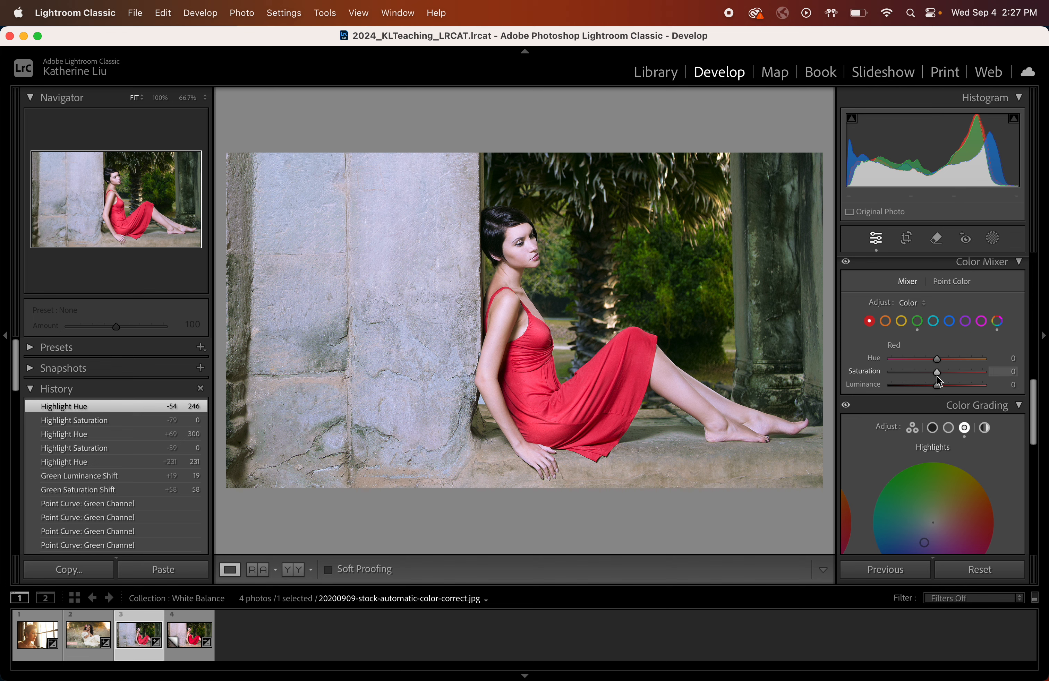
mouse_move(938, 373)
left_mouse_down()
mouse_move(953, 387)
mouse_move(934, 391)
mouse_move(958, 376)
left_mouse_up()
left_click(629, 379)
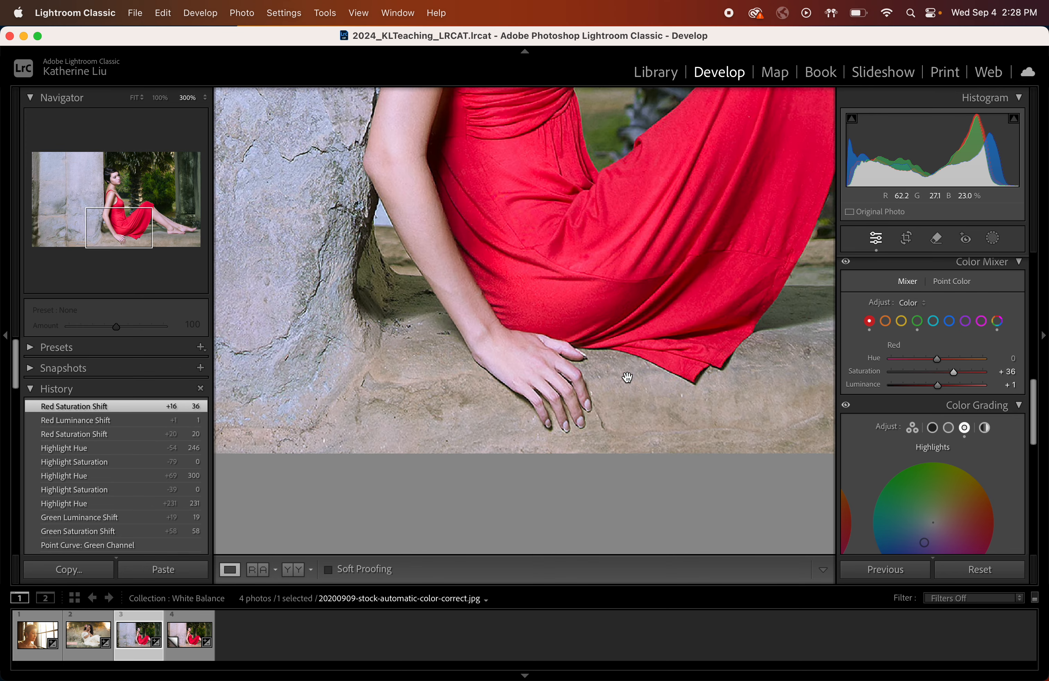
Reduce the Color Mixer's red Saturation to +25, judging its effect on the skin of the foot
scroll(627, 377, "right", 10)
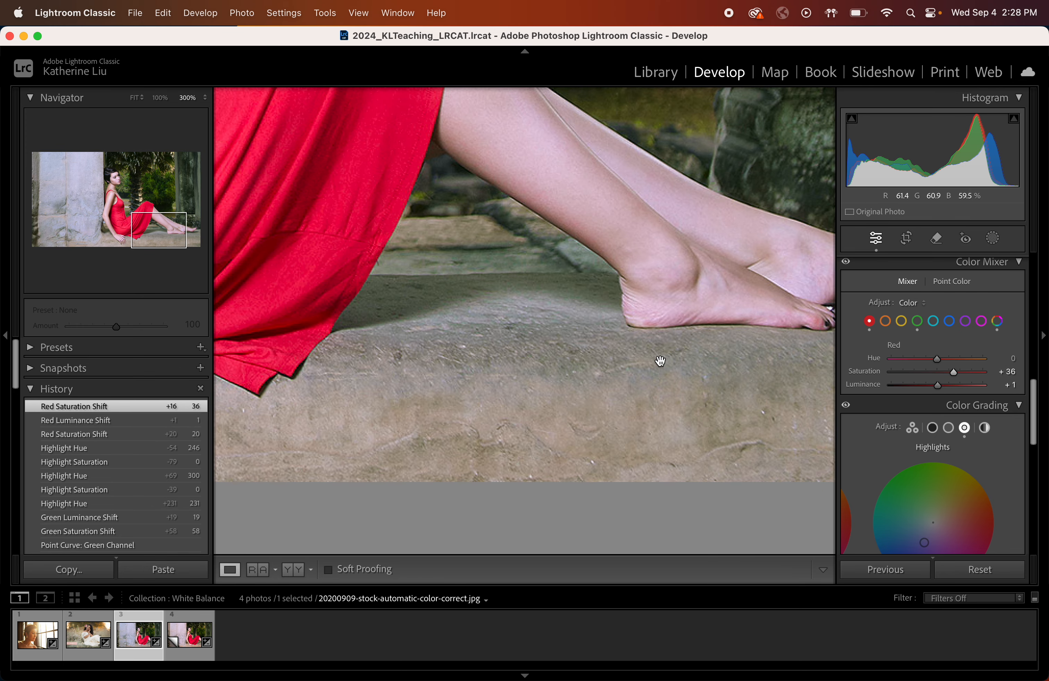
key("super+equal")
key("super+equal")
scroll(721, 331, "right", 5)
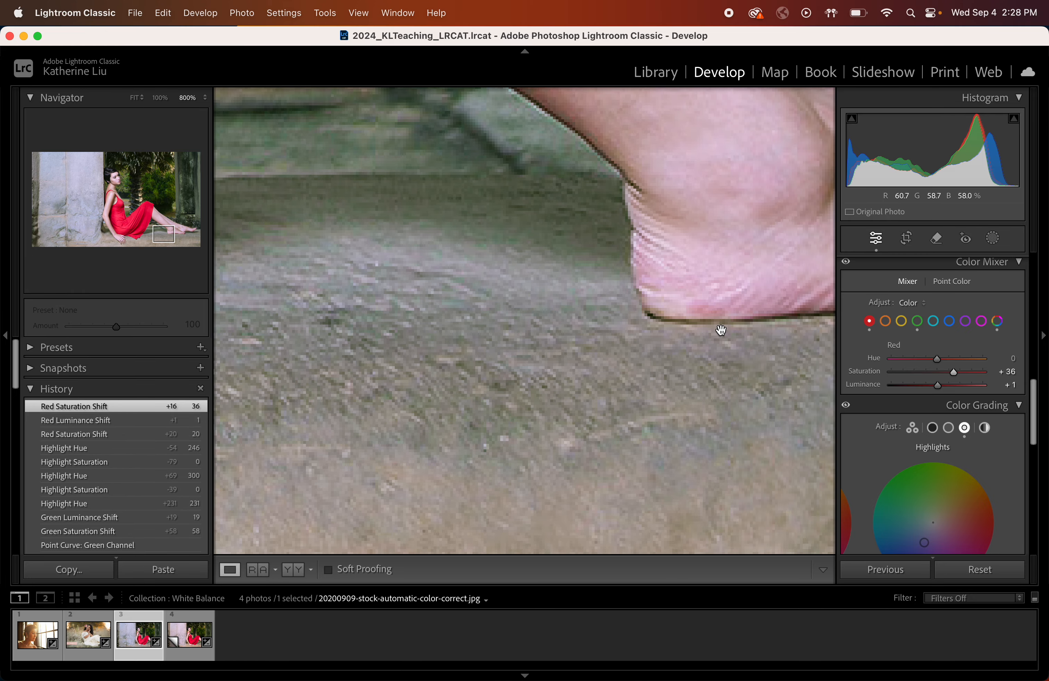
scroll(721, 331, "right", 5)
right_click(722, 335)
left_click(682, 331)
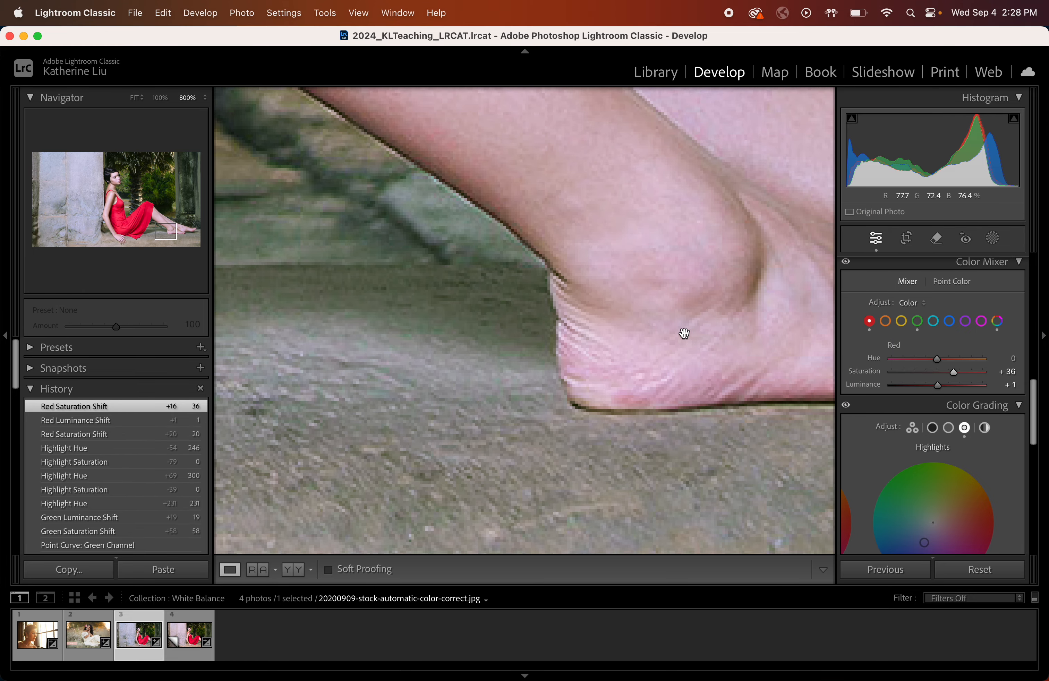
left_click_drag(957, 371, 983, 372)
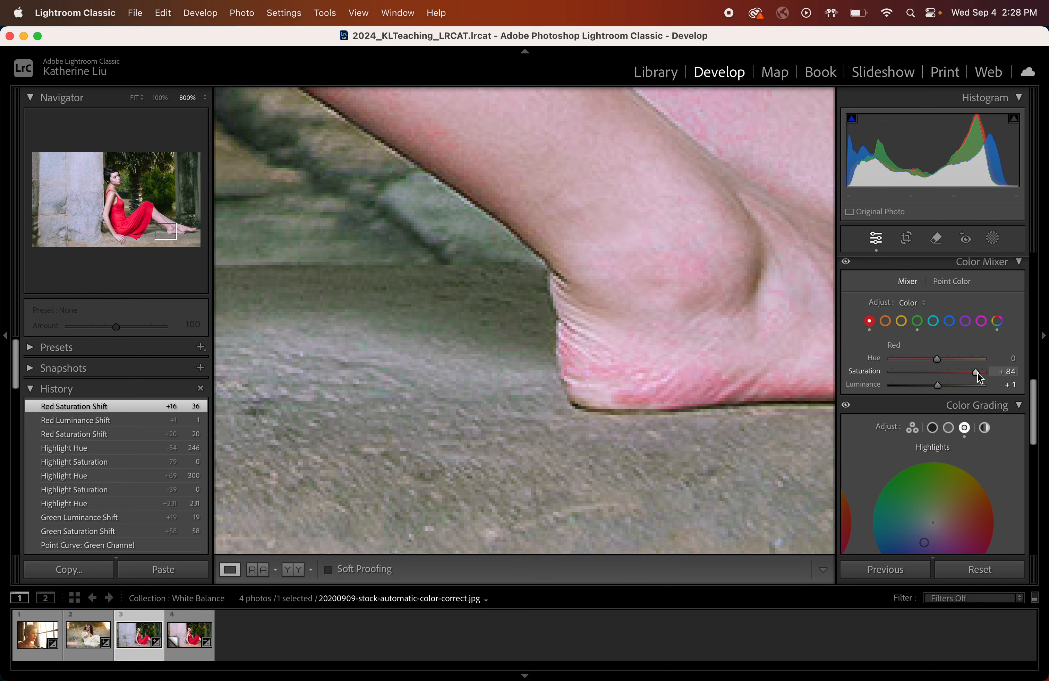
left_click_drag(977, 373, 954, 374)
left_click_drag(948, 376, 953, 376)
Examine the dress, arm, neck and face at 800% for red spill and skin tone accuracy
scroll(719, 346, "up", 10)
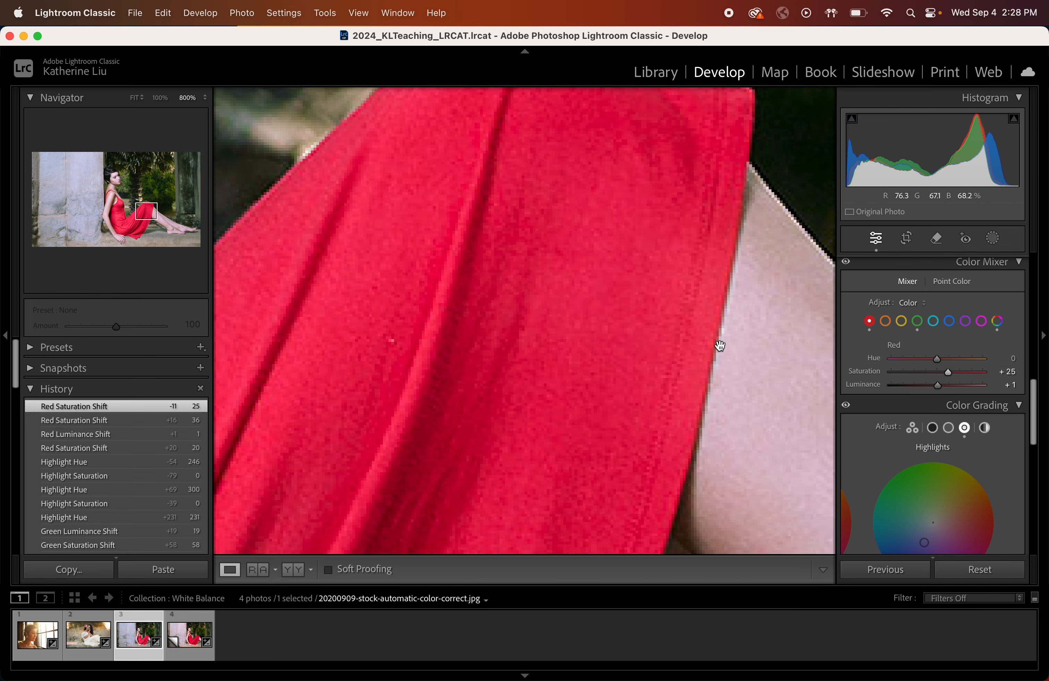
right_click(724, 349)
left_click(789, 423)
scroll(627, 370, "left", 10)
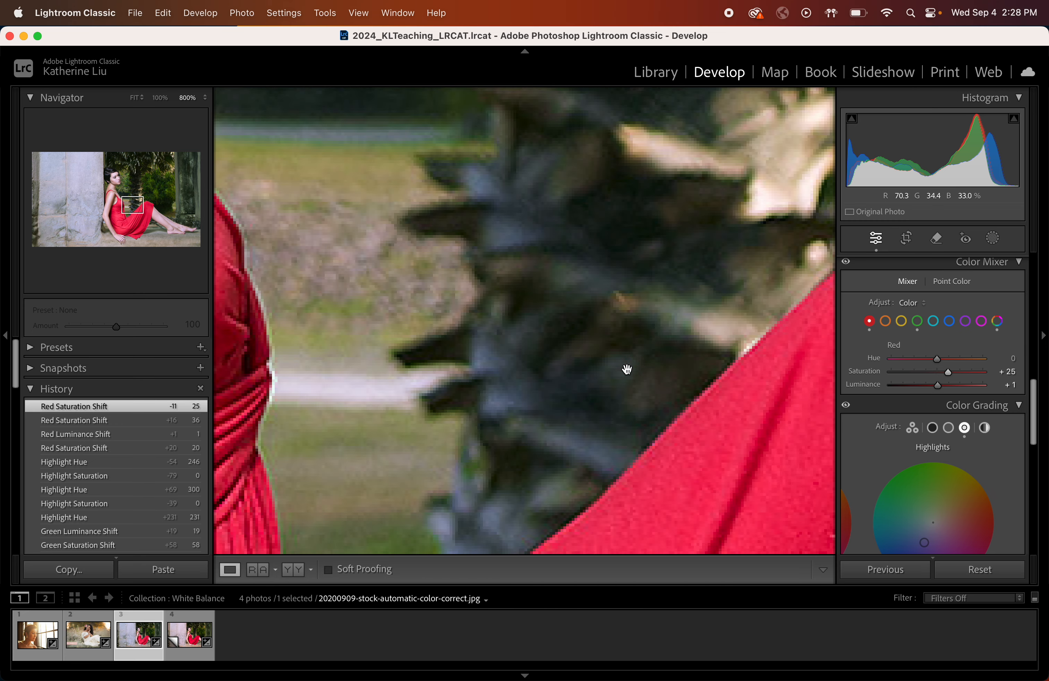
scroll(627, 370, "down", 5)
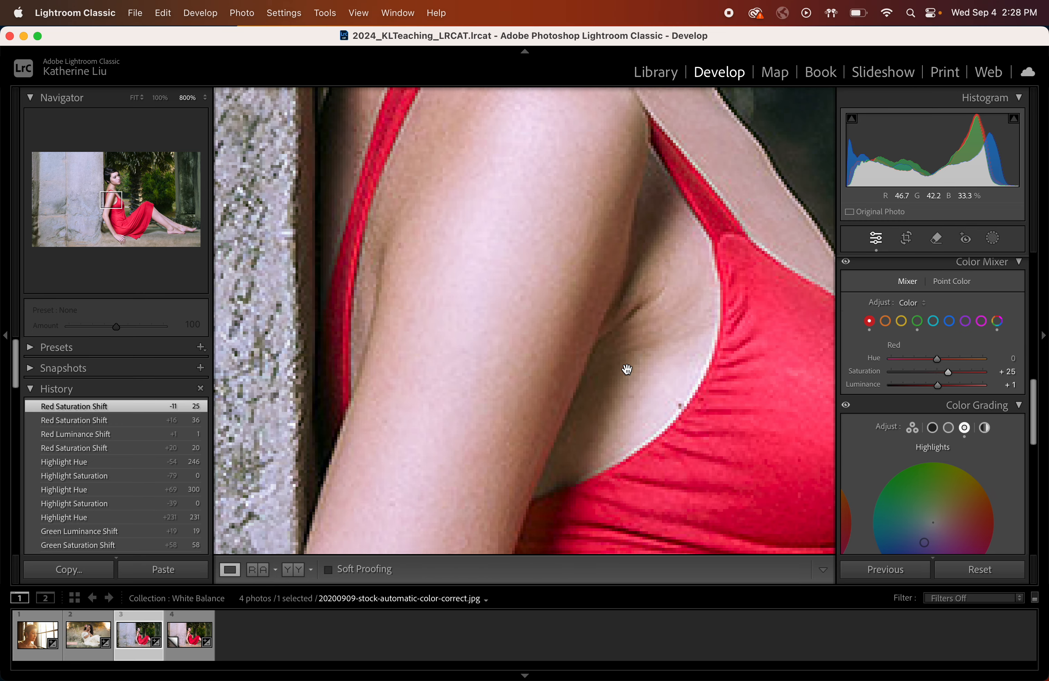
scroll(590, 336, "up", 10)
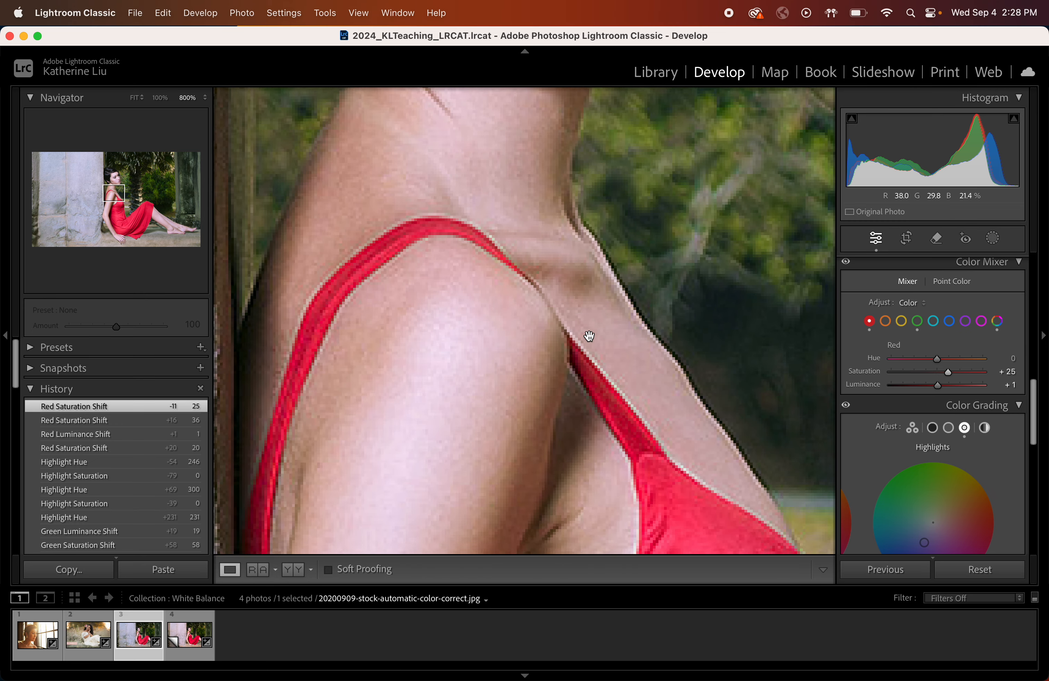
scroll(526, 323, "up", 10)
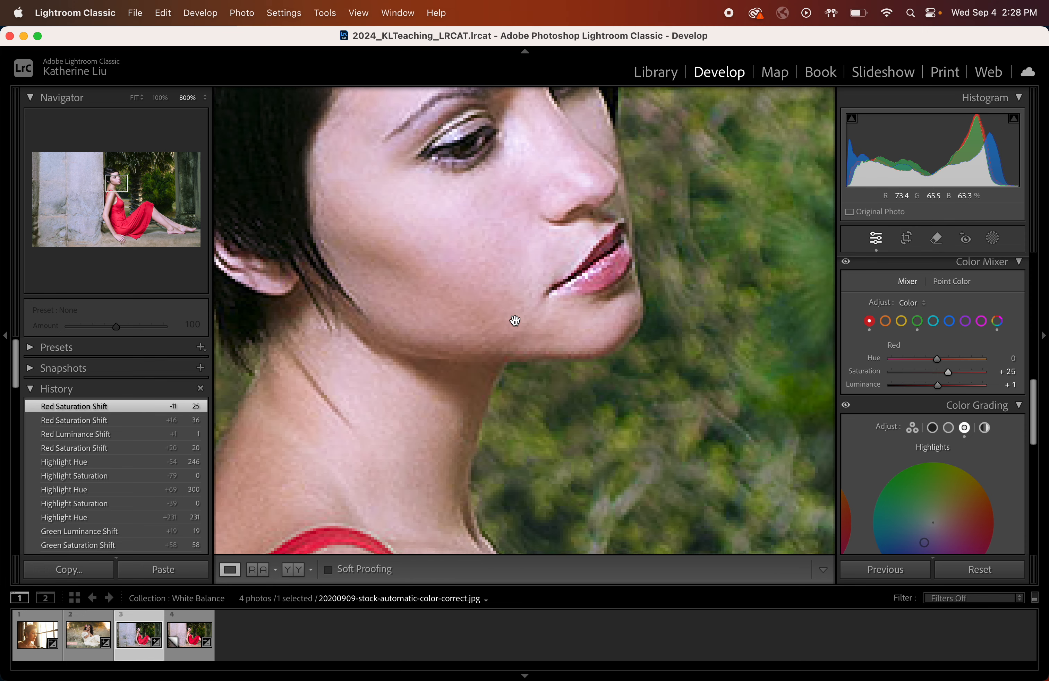
scroll(516, 320, "down", 10)
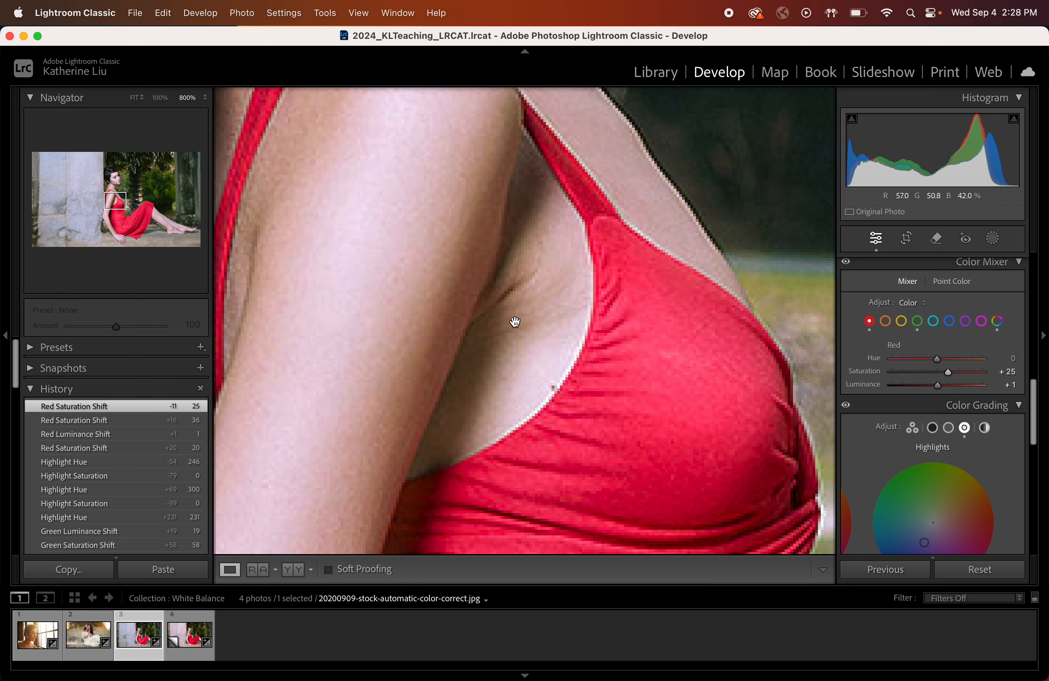
Inspect the edge between the dress's neckline and the skin at up to 1600% magnification
key("super+minus")
key("super+minus")
key("super+equal")
key("super+equal")
key("super+equal")
key("super+equal")
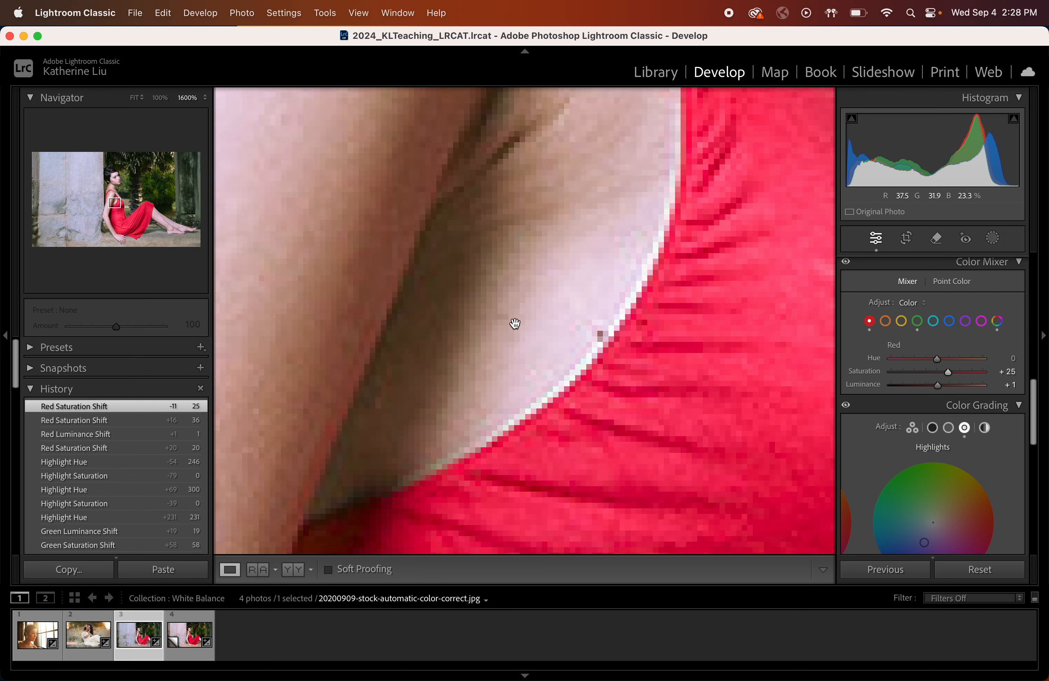
key("super+minus")
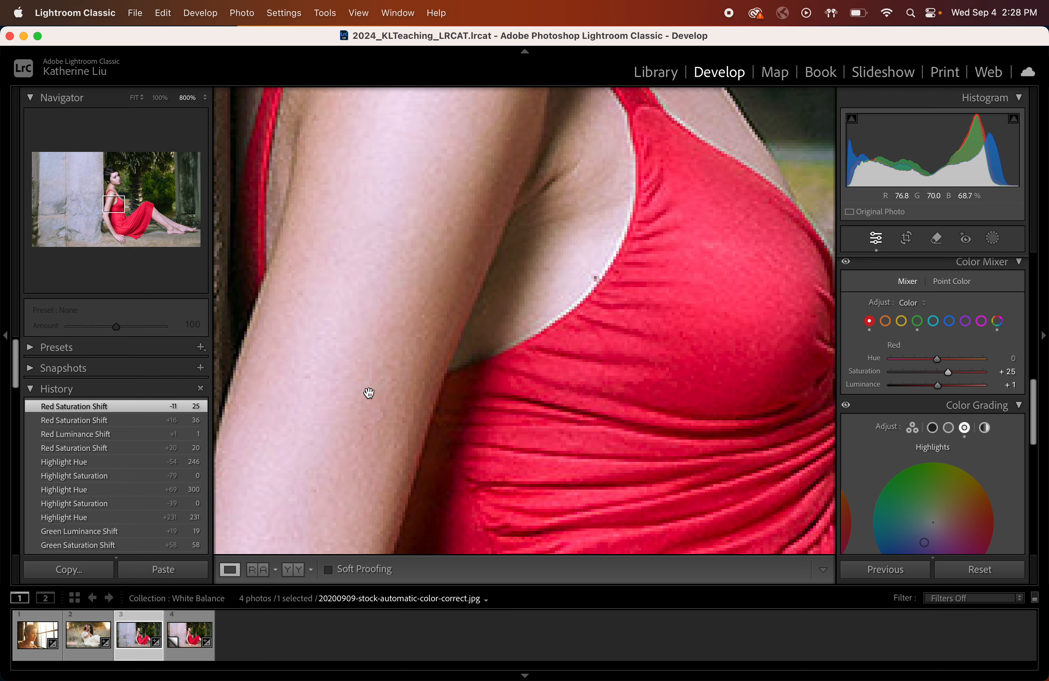
key("super+minus")
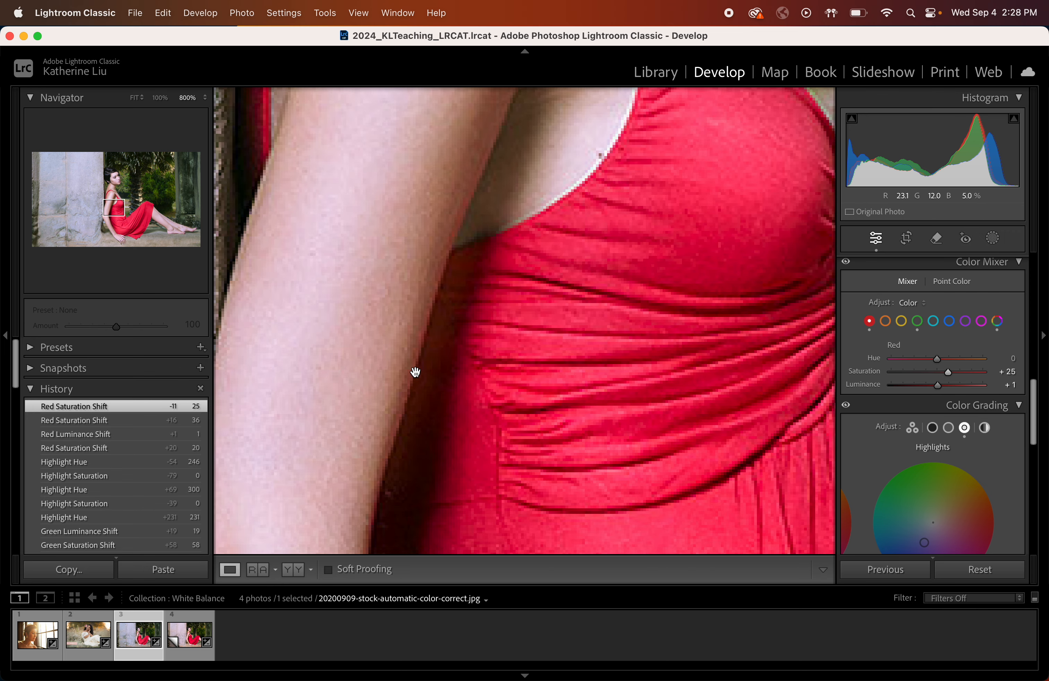
Check the whole figure at lower magnification and set the photo's Contrast to +17
key("super+minus")
key("super+minus")
key("super+minus")
scroll(415, 372, "right", 4)
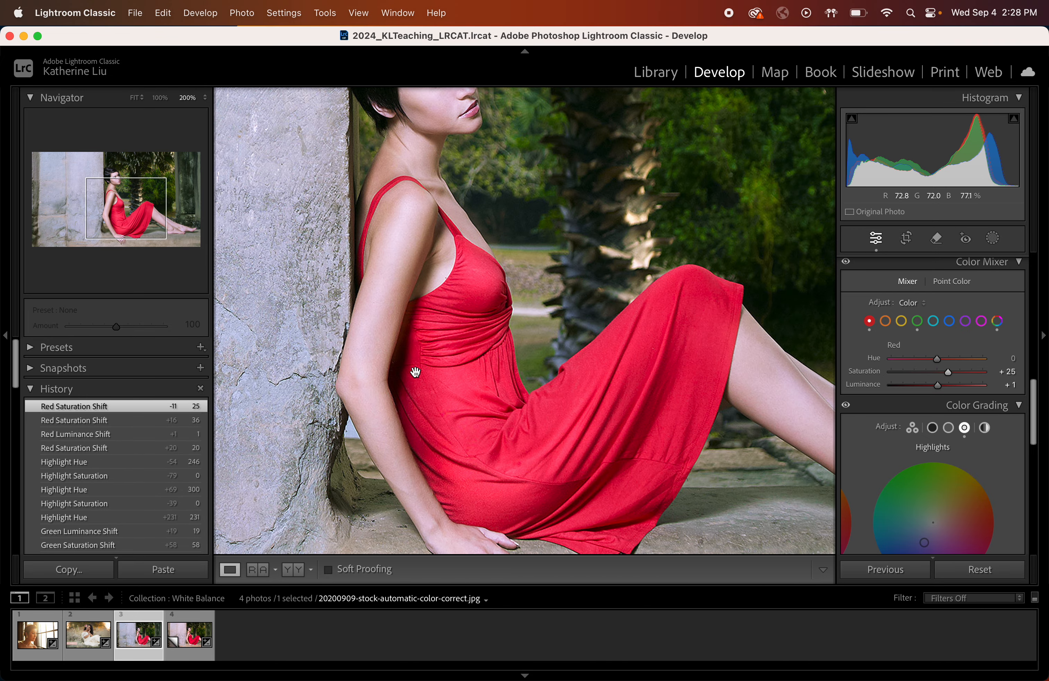
scroll(415, 372, "up", 2)
scroll(415, 373, "down", 3)
scroll(415, 372, "right", 3)
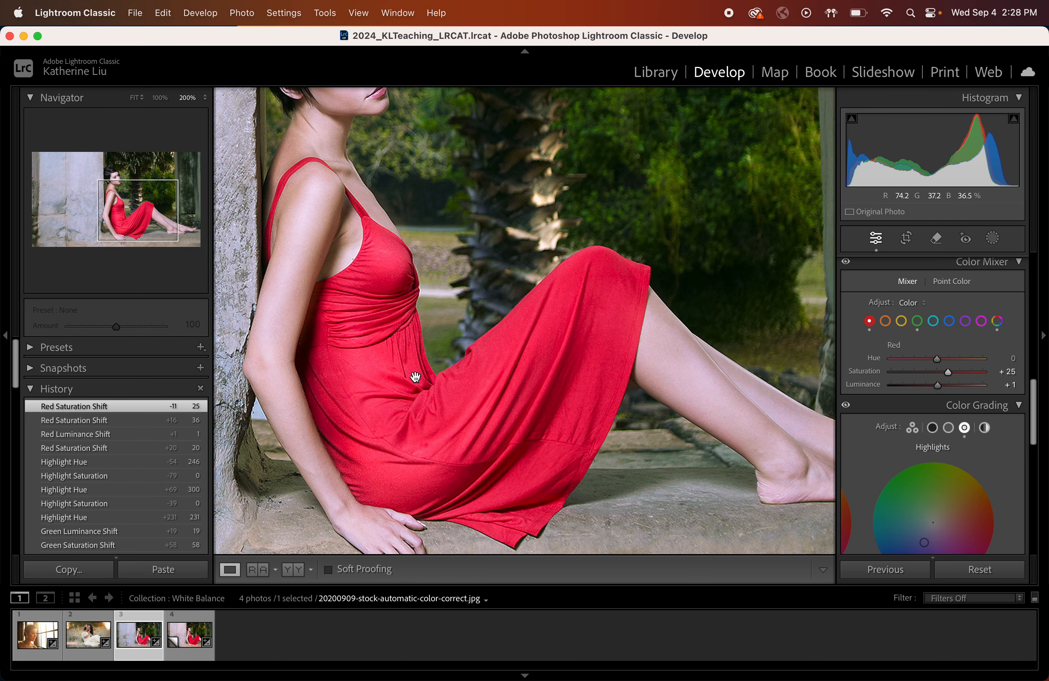
key("super+minus")
scroll(416, 377, "left", 3)
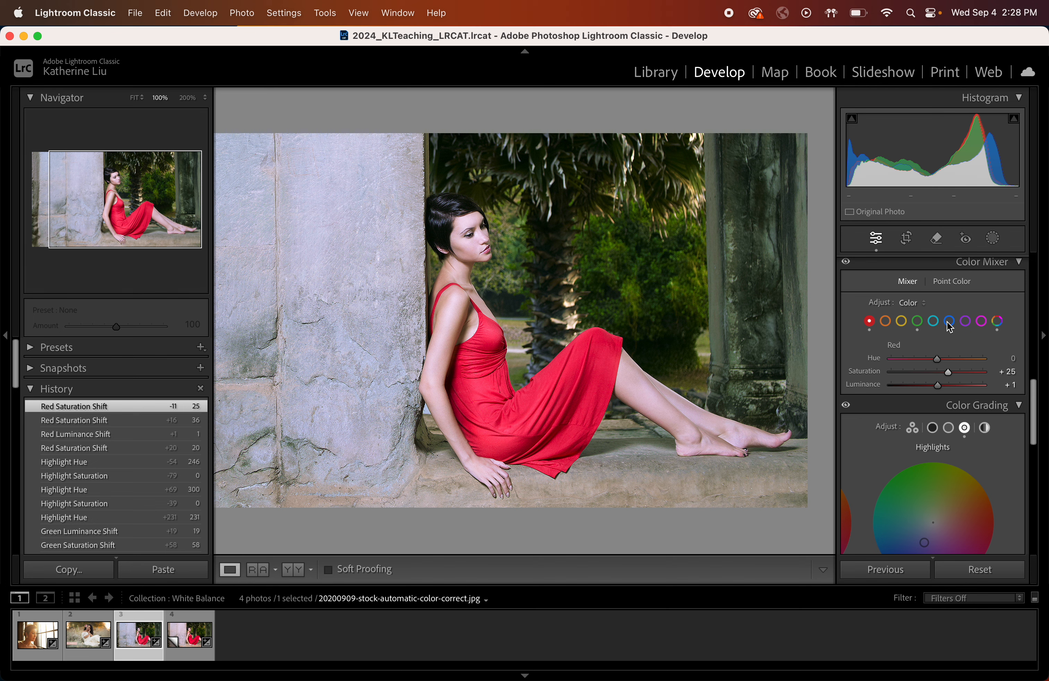
scroll(951, 329, "up", 10)
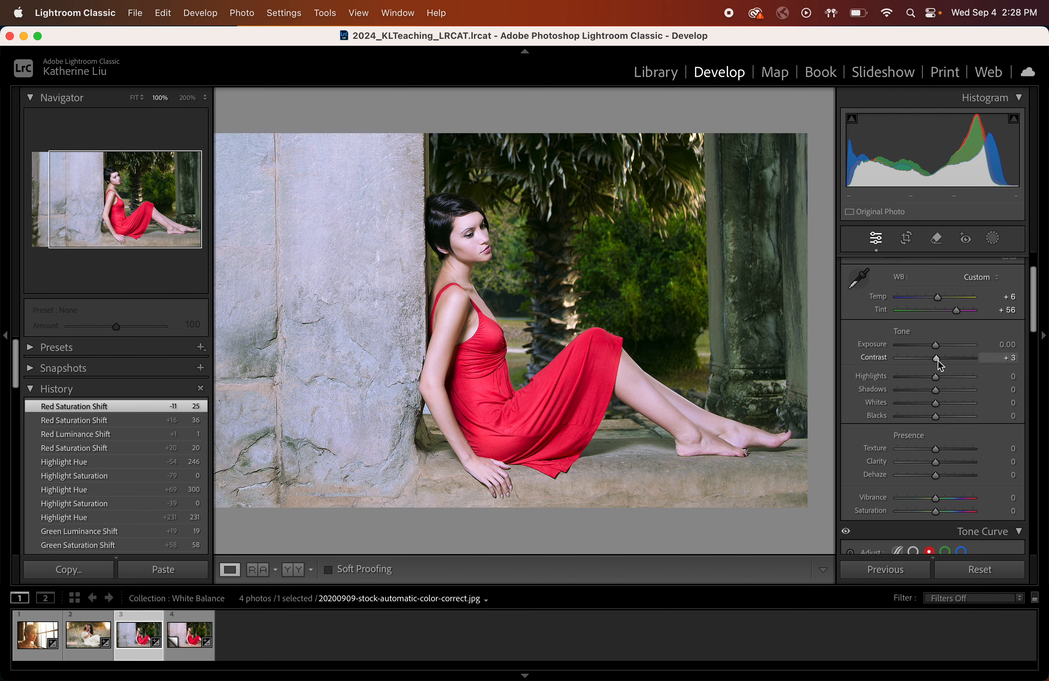
left_click_drag(937, 360, 943, 360)
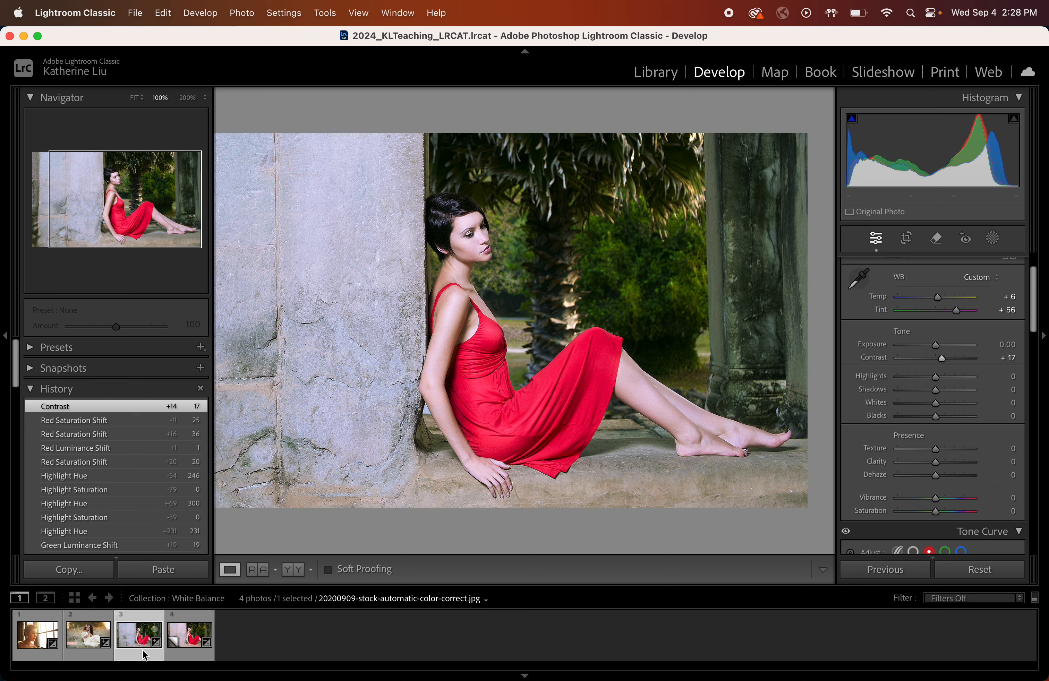
Compare the manually corrected photo with its virtual copy, Copy 1, and return to the corrected photo
left_click(197, 640)
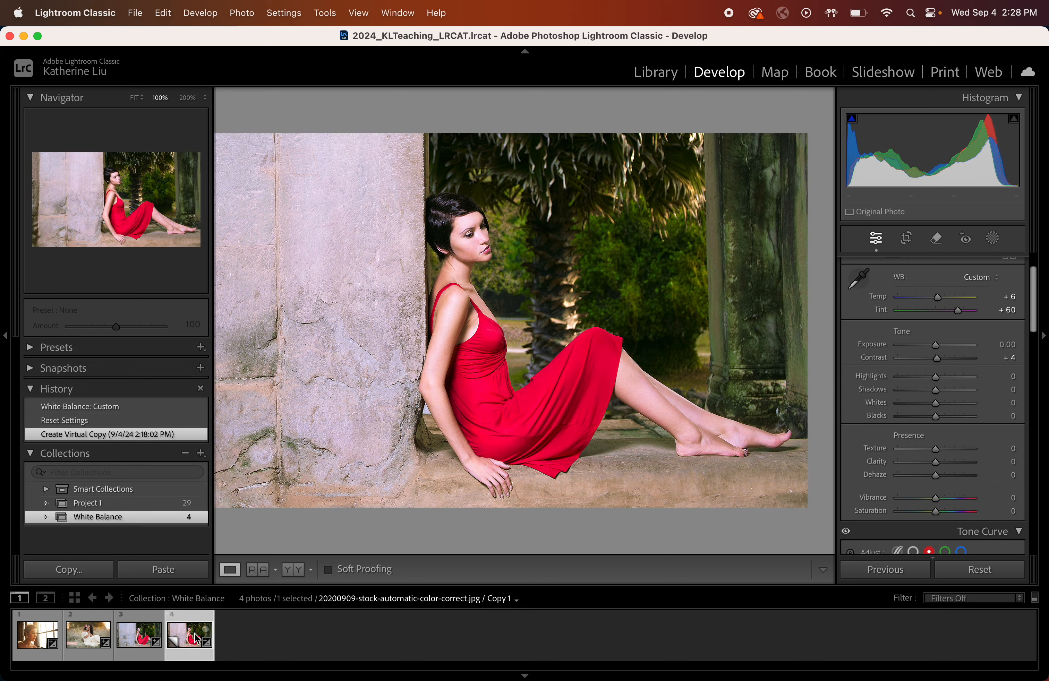
left_click(147, 652)
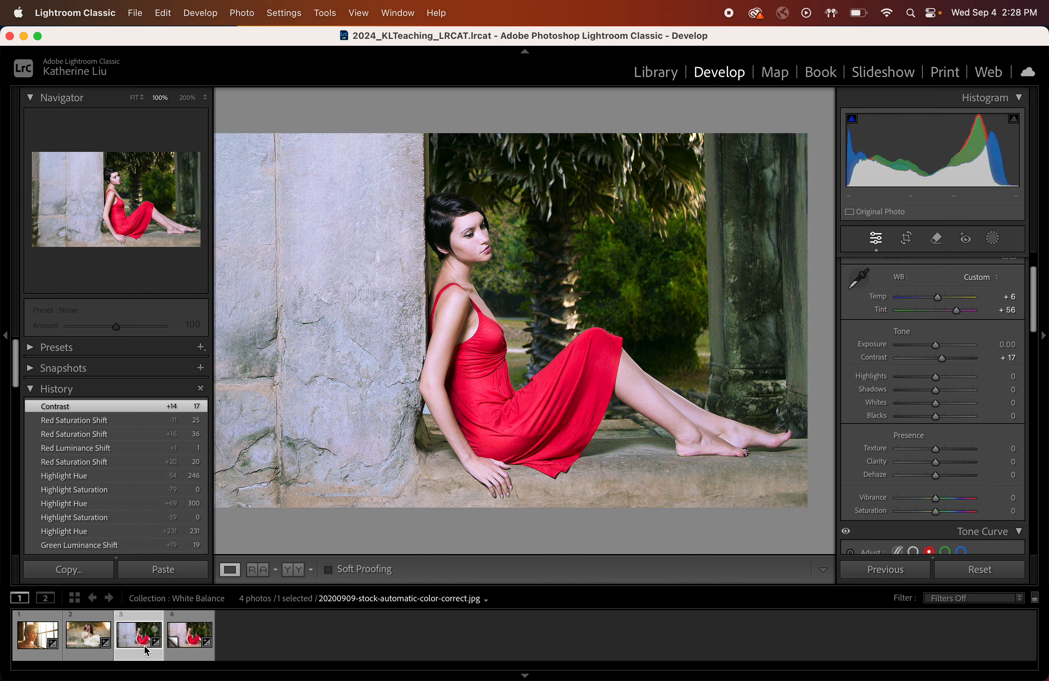
left_click(182, 647)
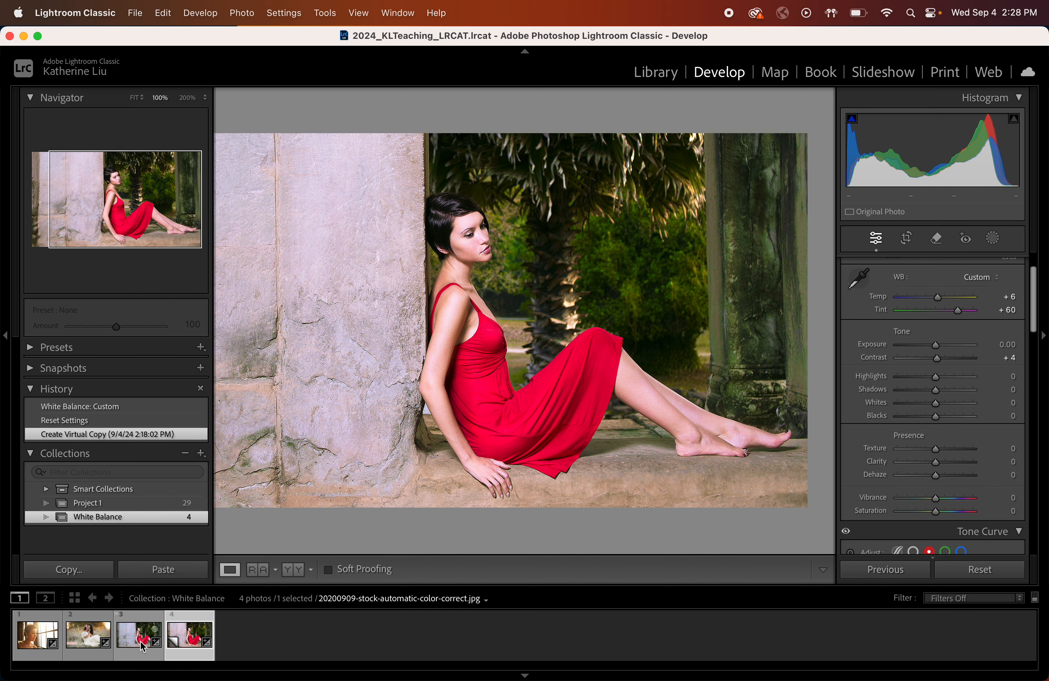
left_click(137, 647)
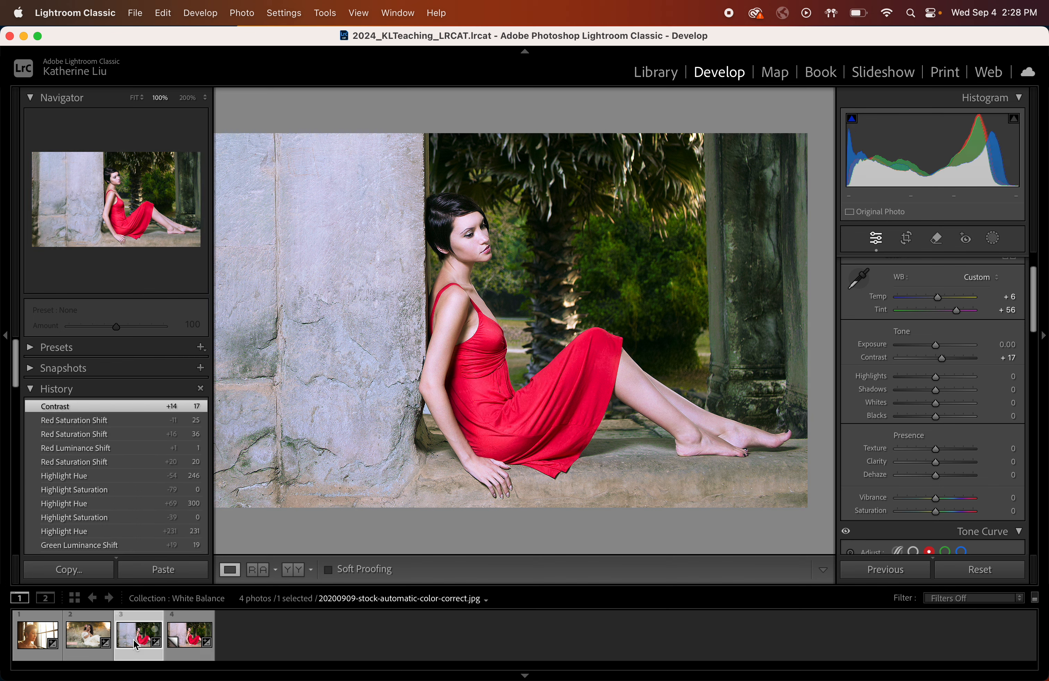
left_click(195, 643)
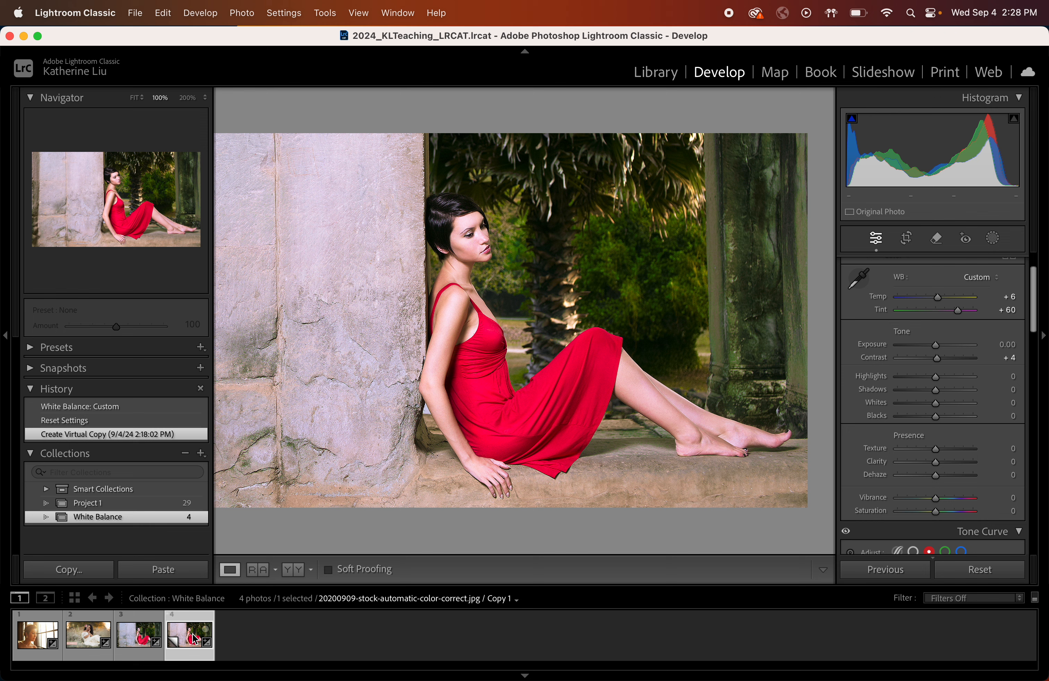
left_click(138, 645)
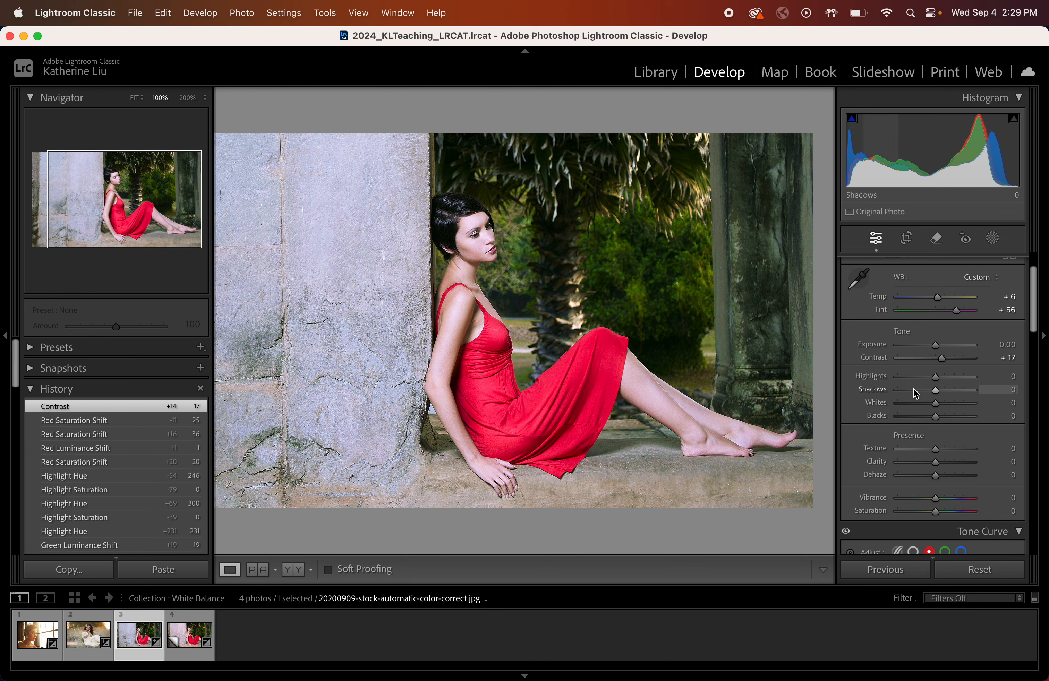
Lower the blue channel tone curve's midpoint to input 130, output 123, and compare the photo with its virtual copy
scroll(920, 389, "down", 5)
left_click(946, 354)
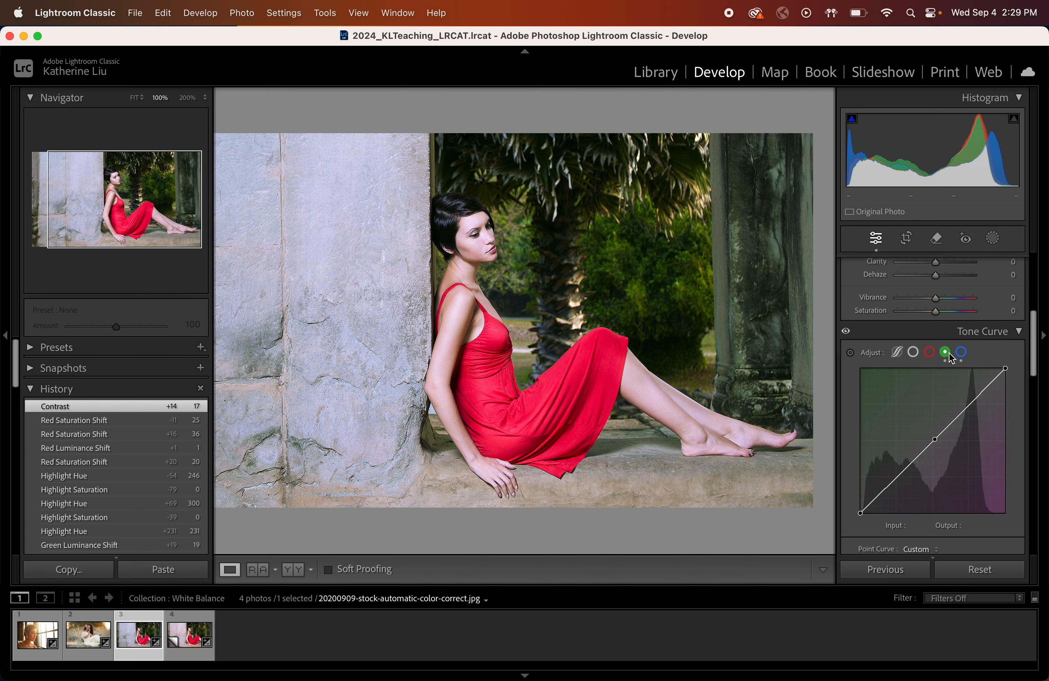
left_click(963, 354)
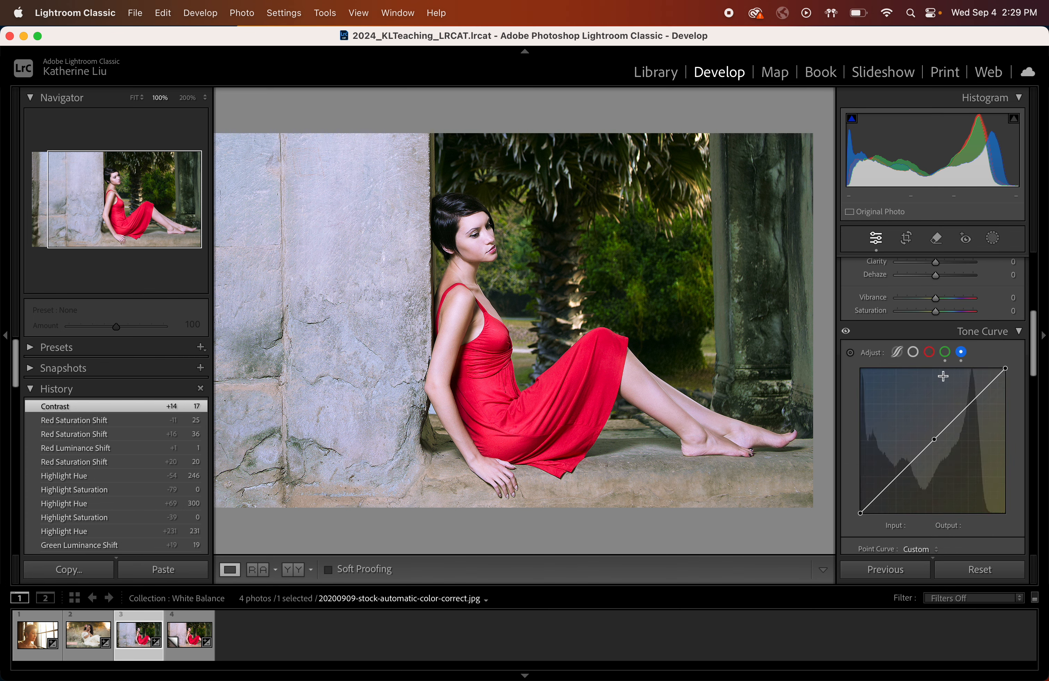
left_click(934, 441)
left_click_drag(935, 441, 936, 442)
left_click(168, 645)
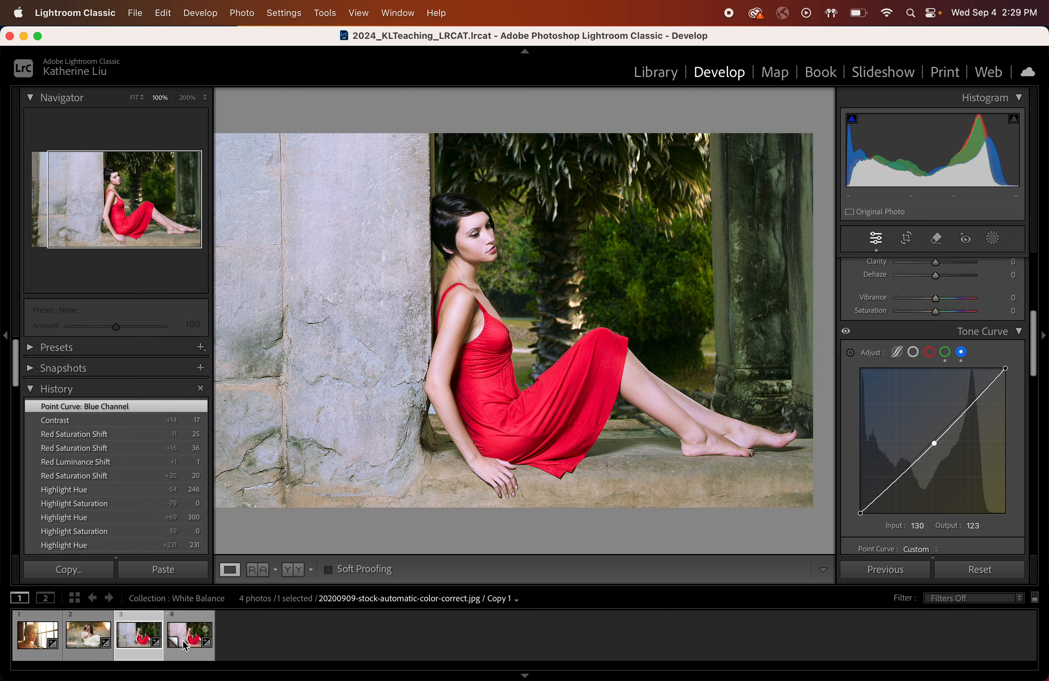
left_click(150, 645)
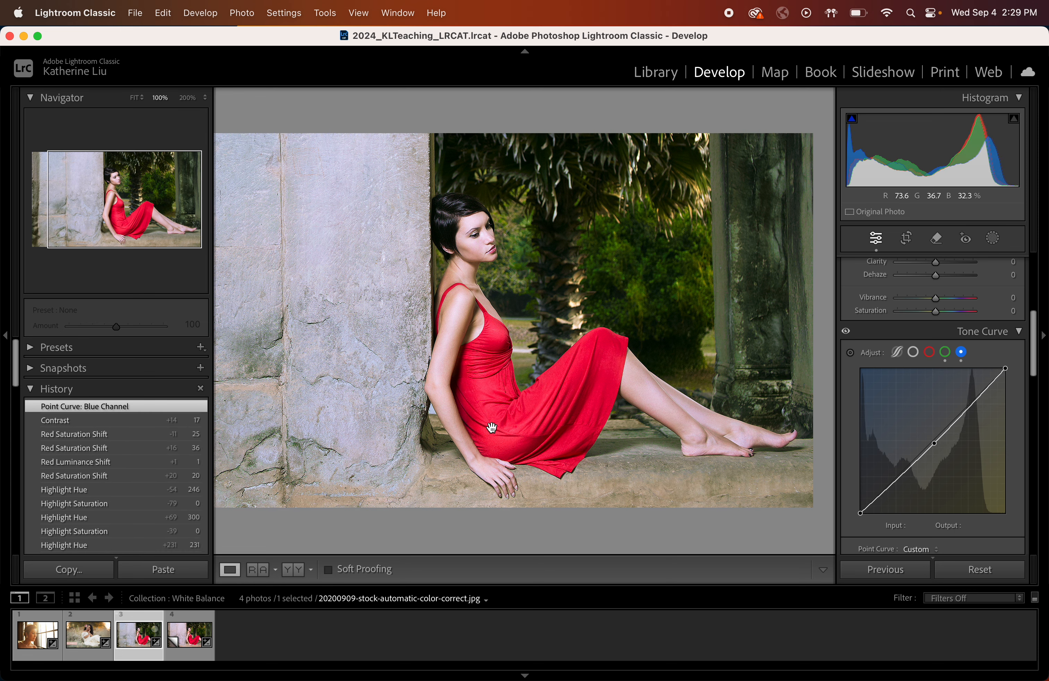
Show the photo in a side-by-side before-and-after view and review the Color Grading, Color Mixer and tone settings
key("super+minus")
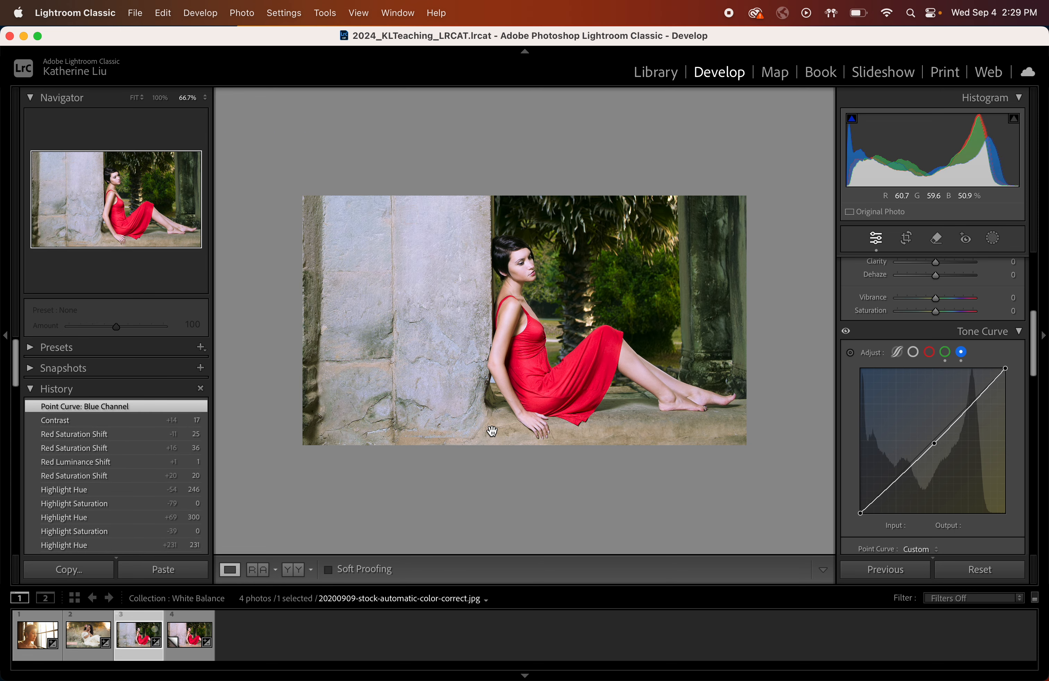
key("super+equal")
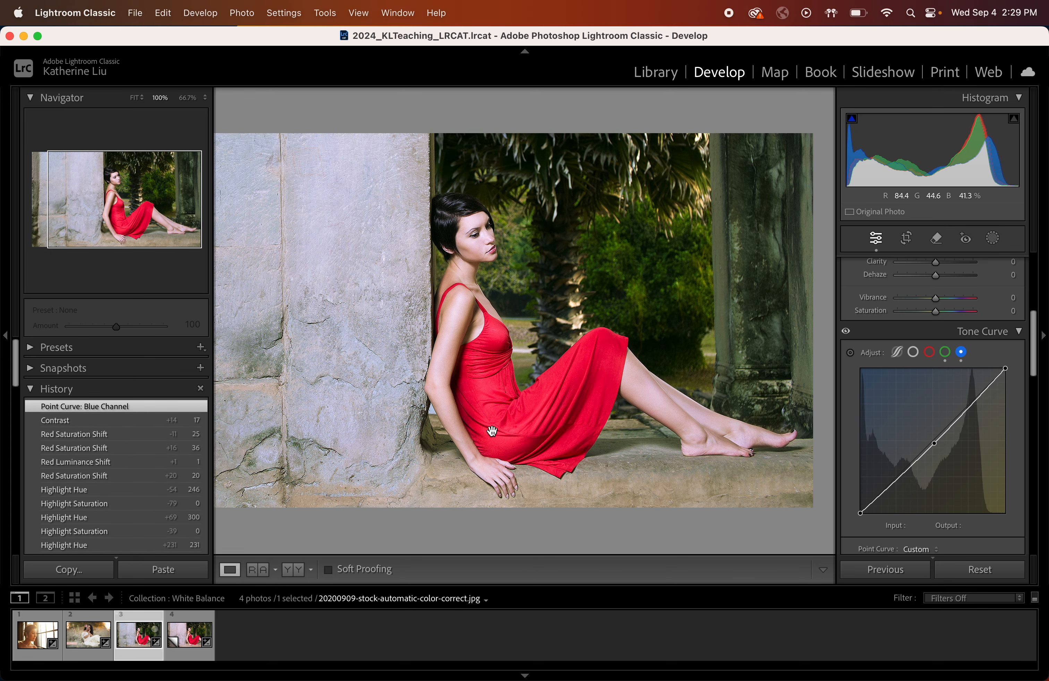
scroll(492, 431, "left", 1)
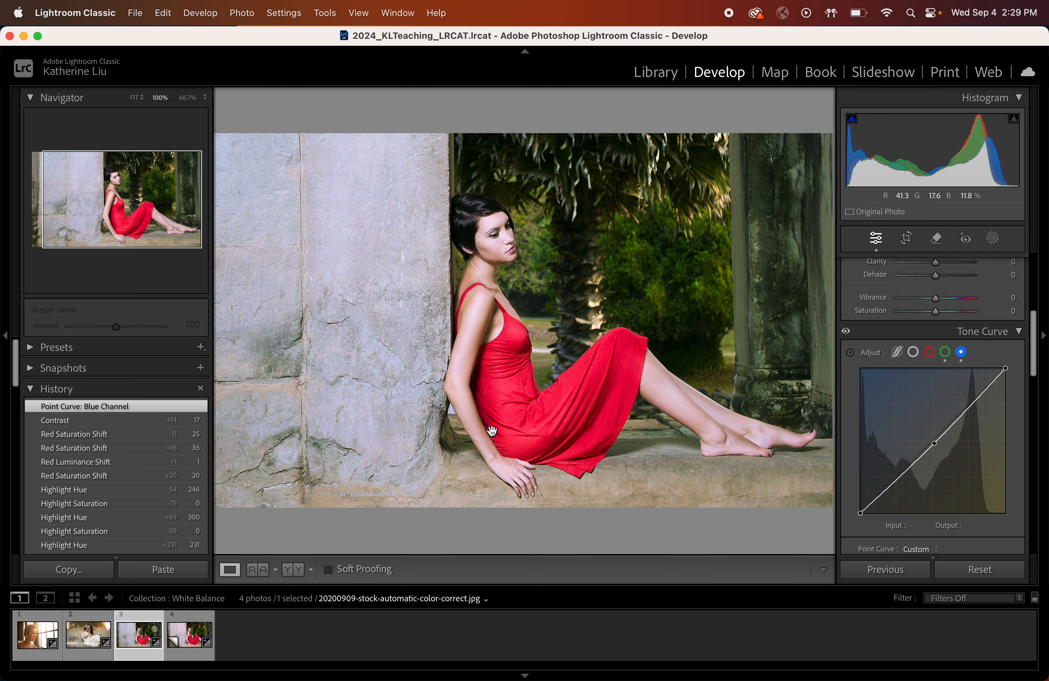
key("y")
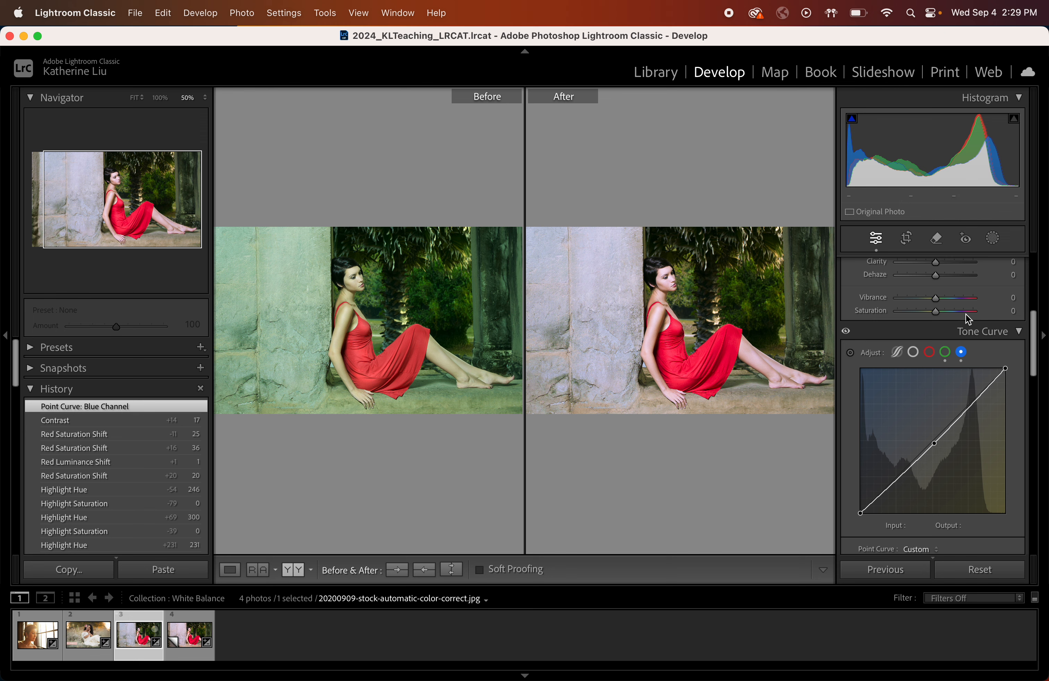
scroll(969, 319, "down", 15)
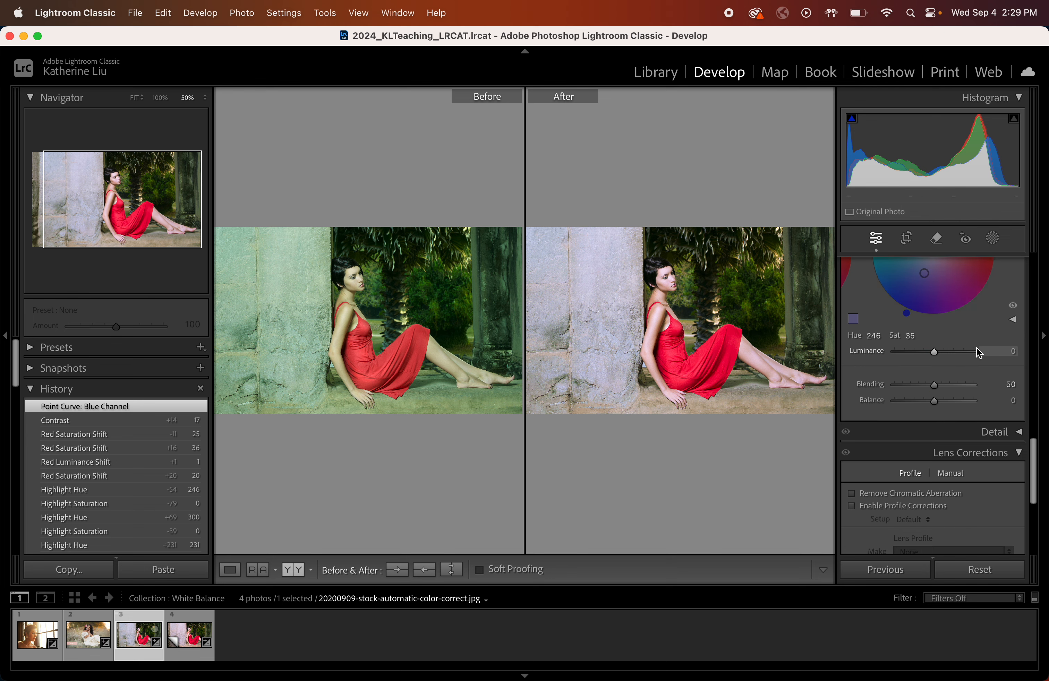
scroll(979, 352, "up", 10)
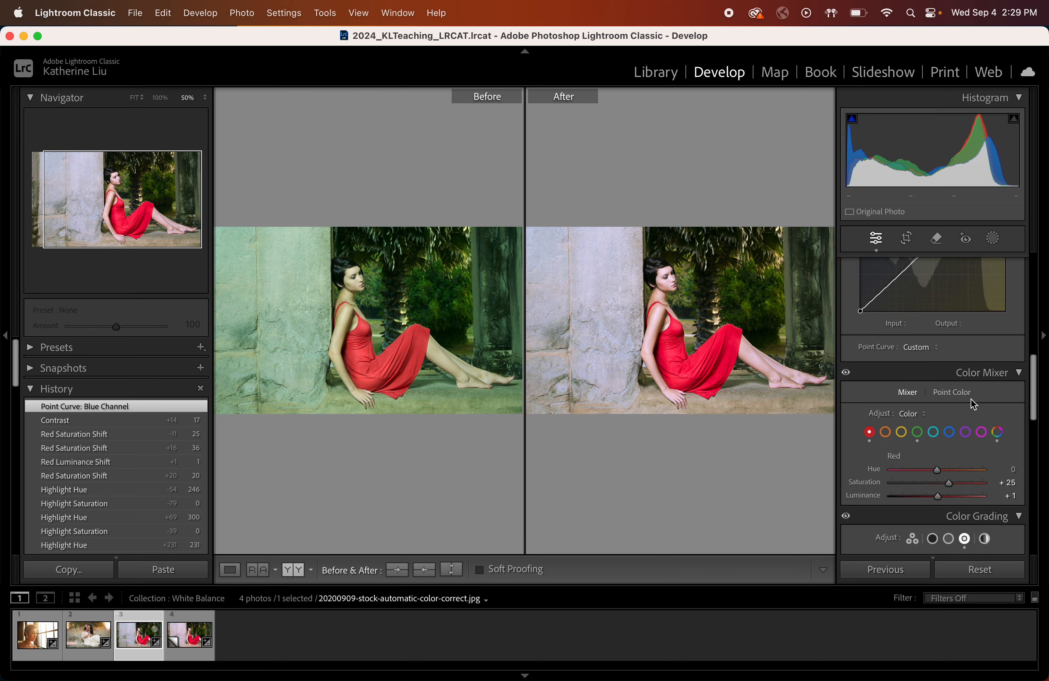
scroll(974, 405, "up", 8)
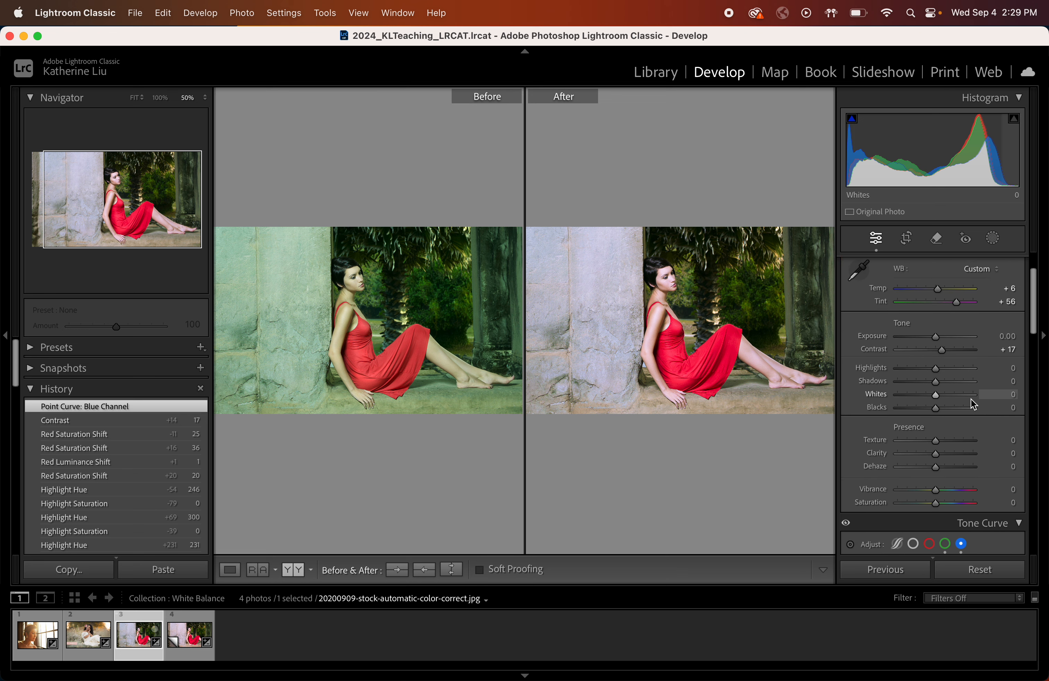
Compare the red-dress photo with its virtual copy in the side-by-side before-and-after view
scroll(975, 405, "up", 2)
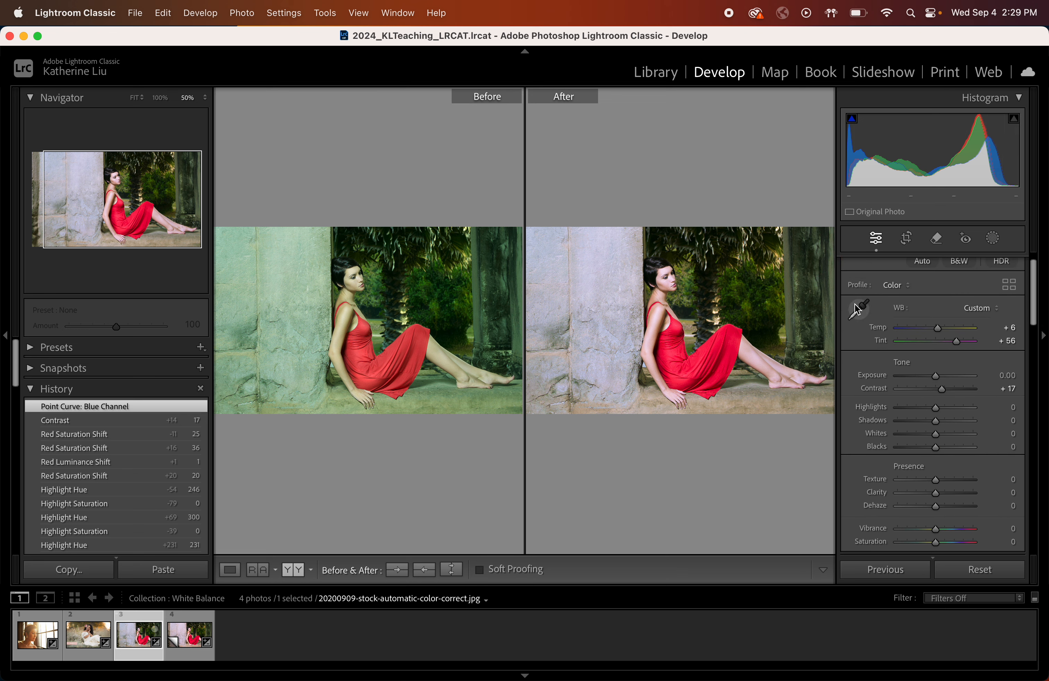
left_click(185, 647)
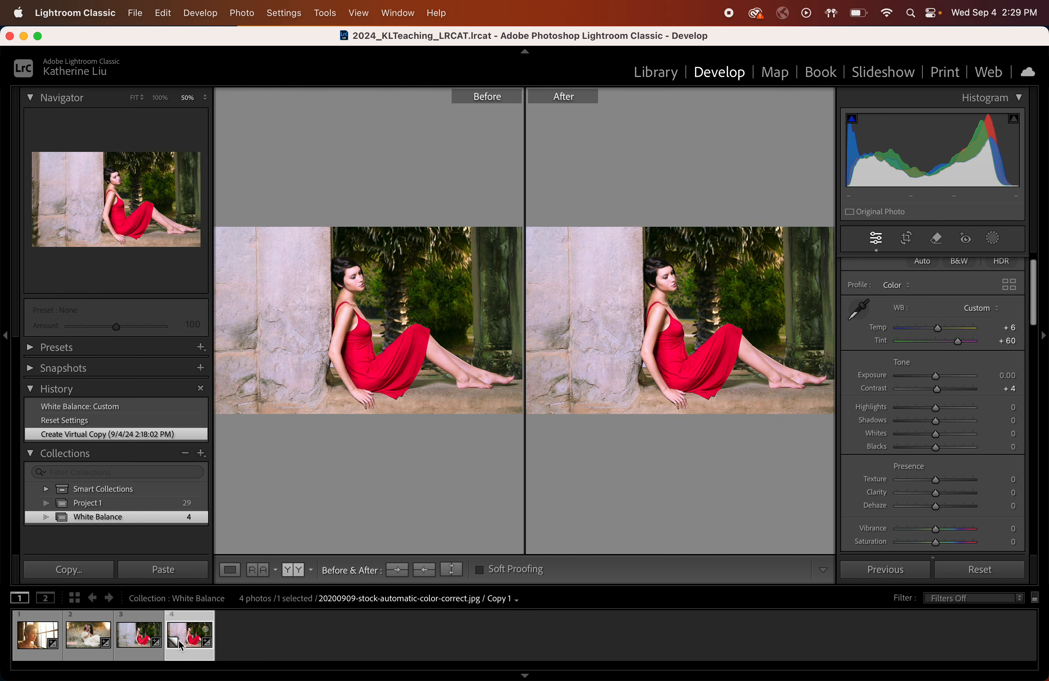
left_click(148, 647)
Examine the white-dress photo's before-and-after comparison both as a whole and up close at several magnifications
left_click(82, 646)
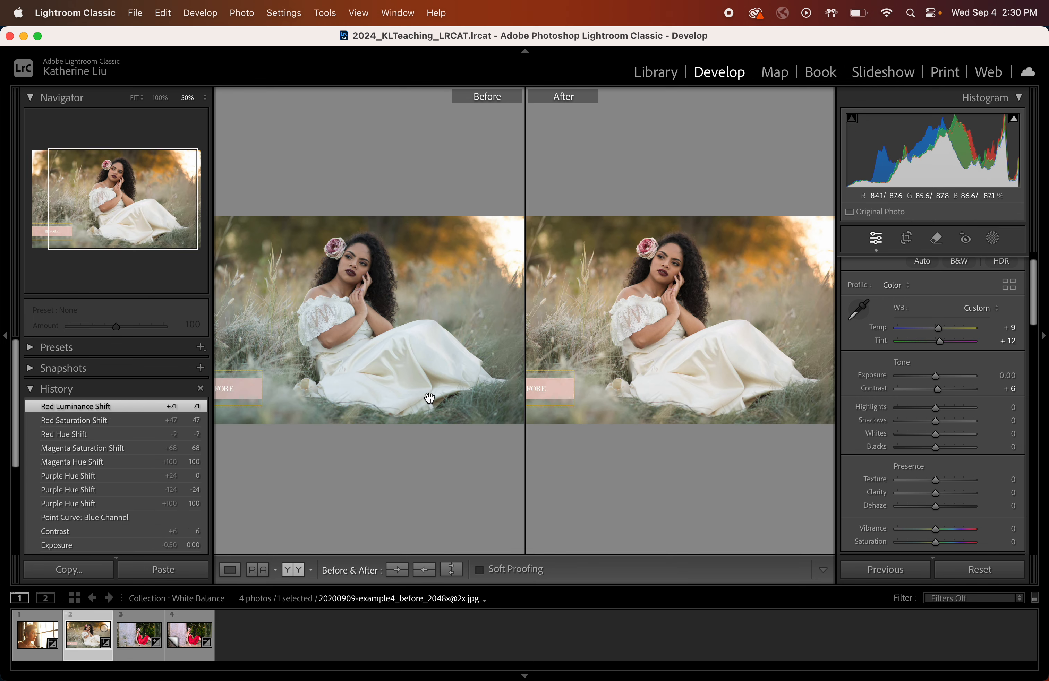
key("super+minus")
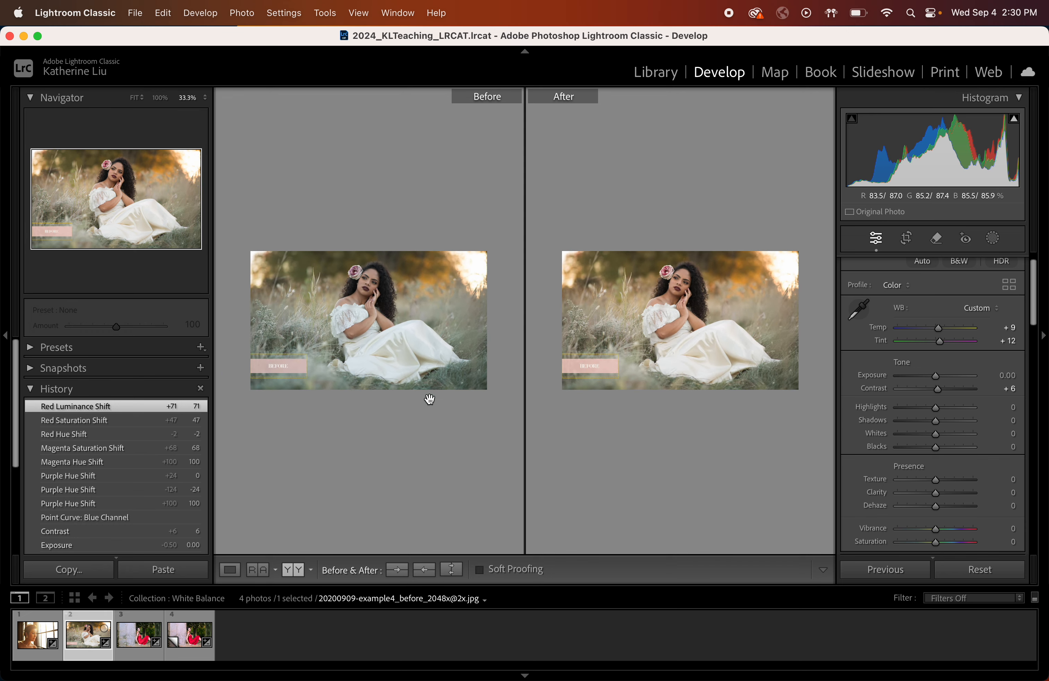
key("super+equal")
key("super+equal")
key("super+equal")
key("super+equal")
key("super+minus")
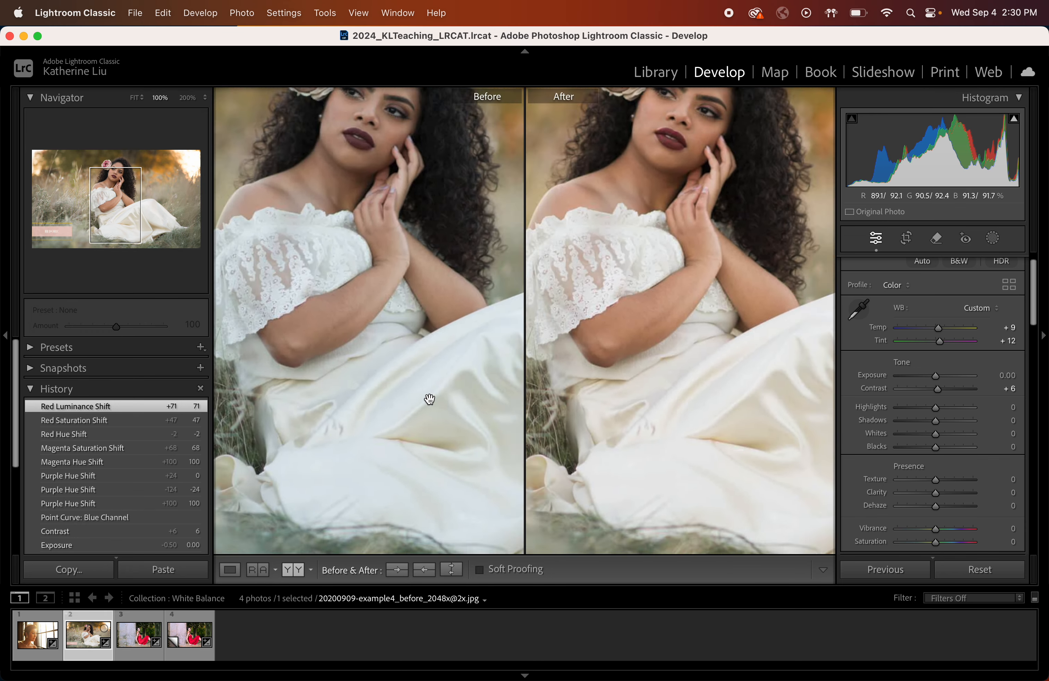
key("super+minus")
Show the backlit bride portrait on its own and return it to its Import history state, with the White Balance Selector active
left_click(859, 309)
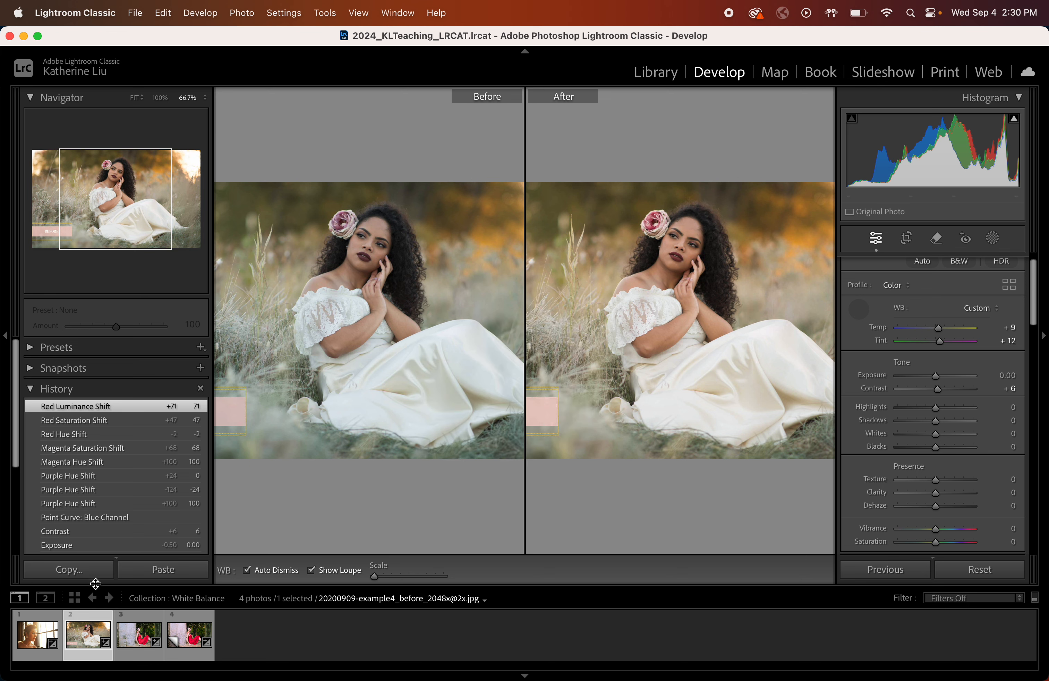
left_click(64, 627)
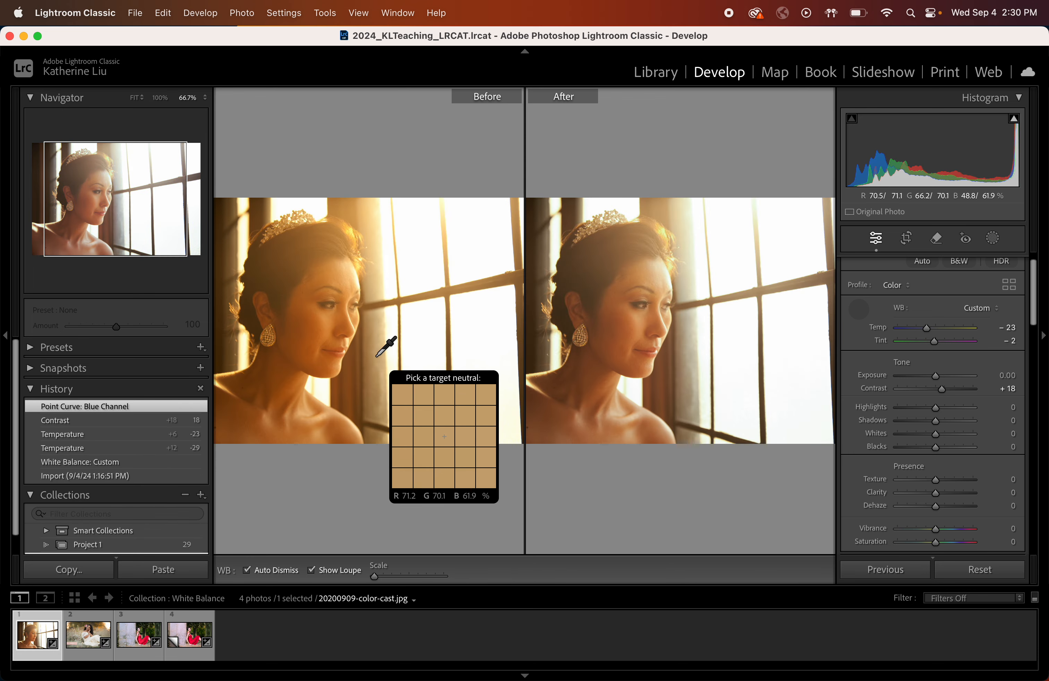
left_click(423, 350)
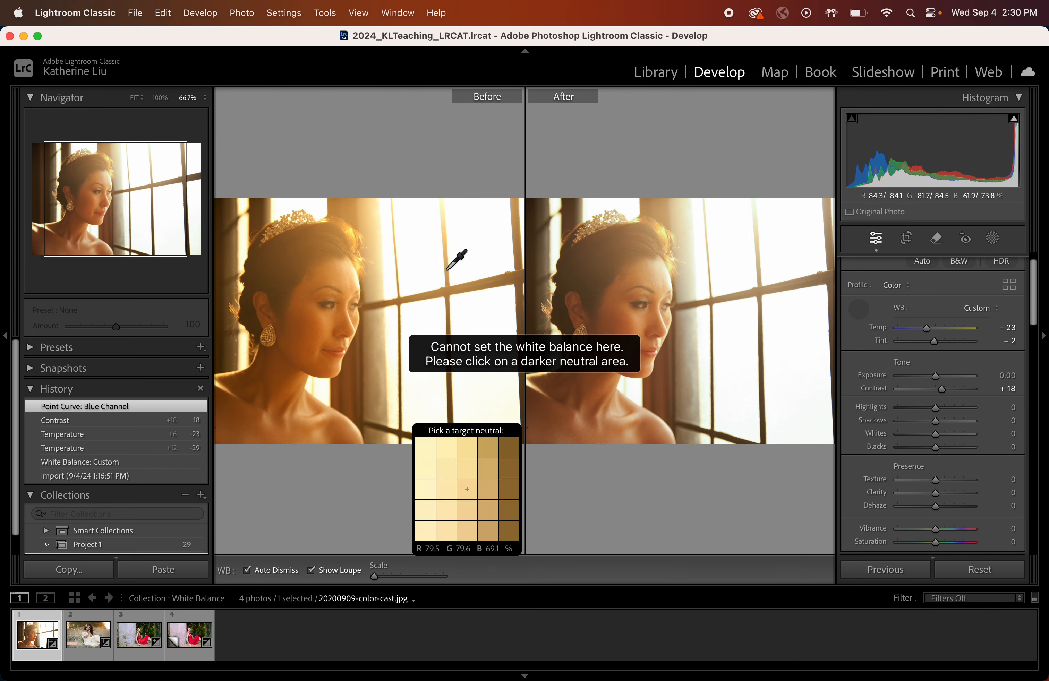
key("y")
key("u")
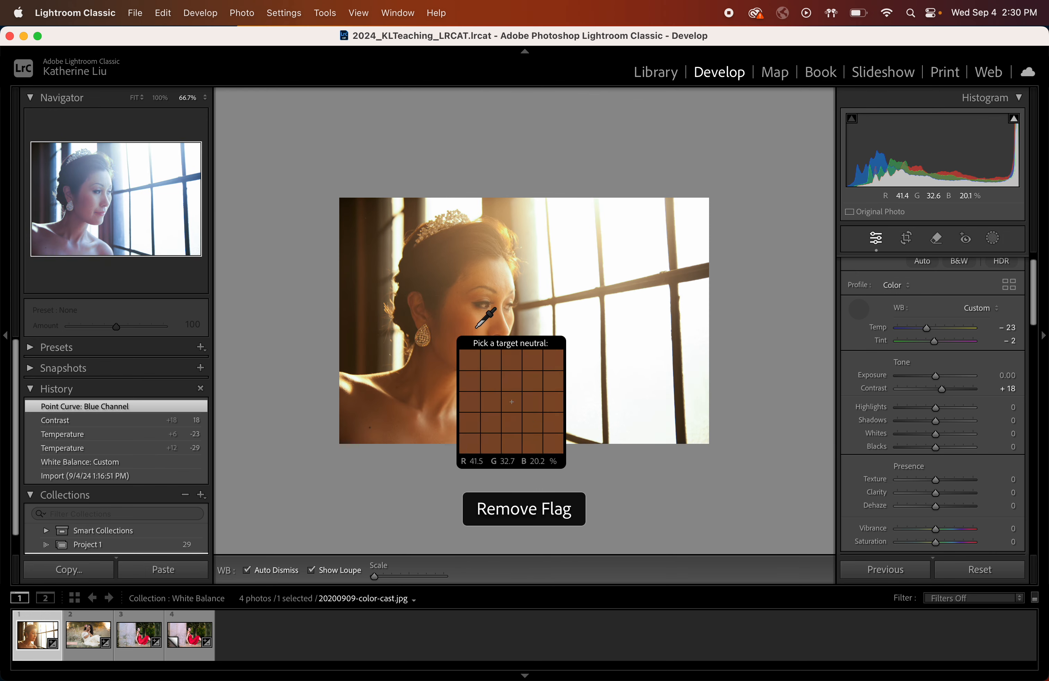
left_click(124, 476)
key("w")
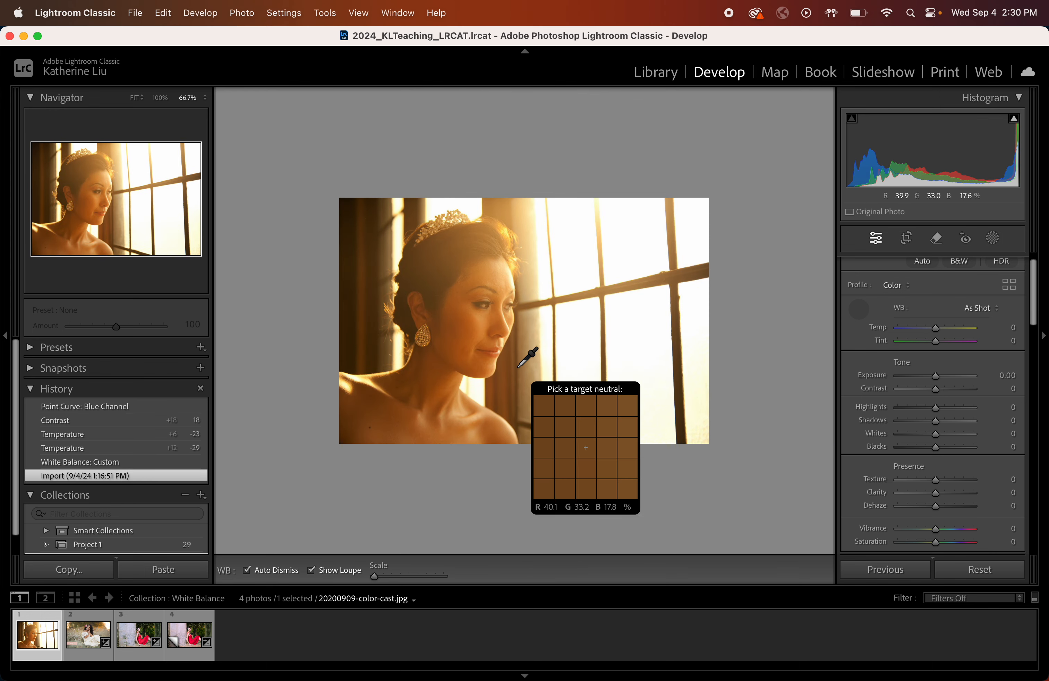
Set the bride portrait's white balance to Temp -39, Tint -1 by sampling a darker neutral area beside her face instead of the bright window
left_click(569, 327)
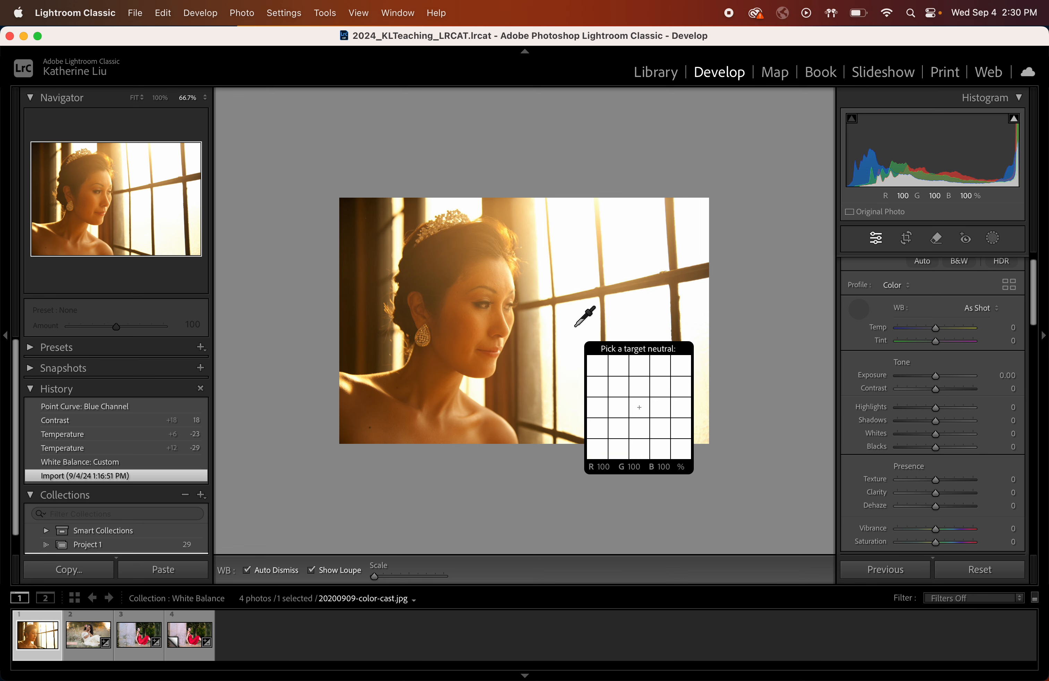
left_click(573, 326)
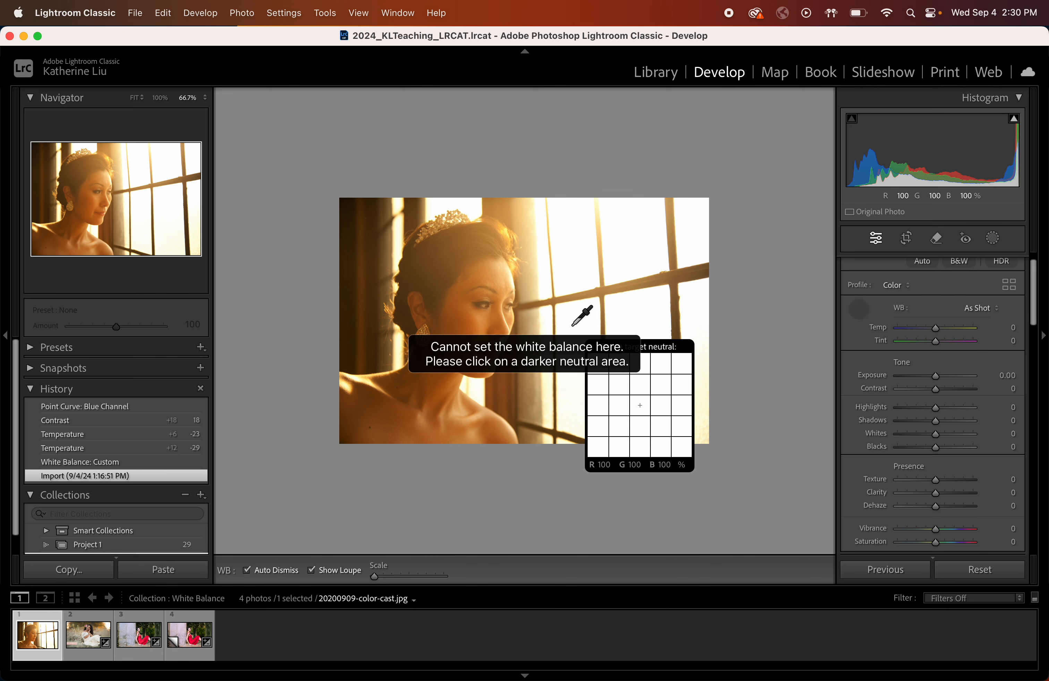
left_click(573, 326)
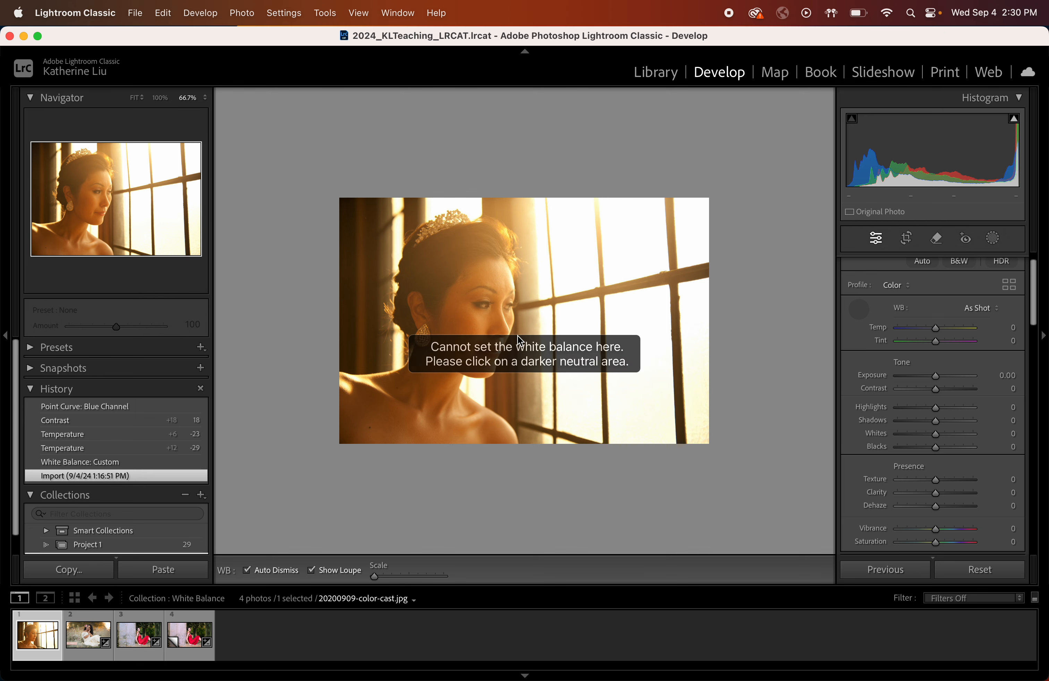
left_click(525, 327)
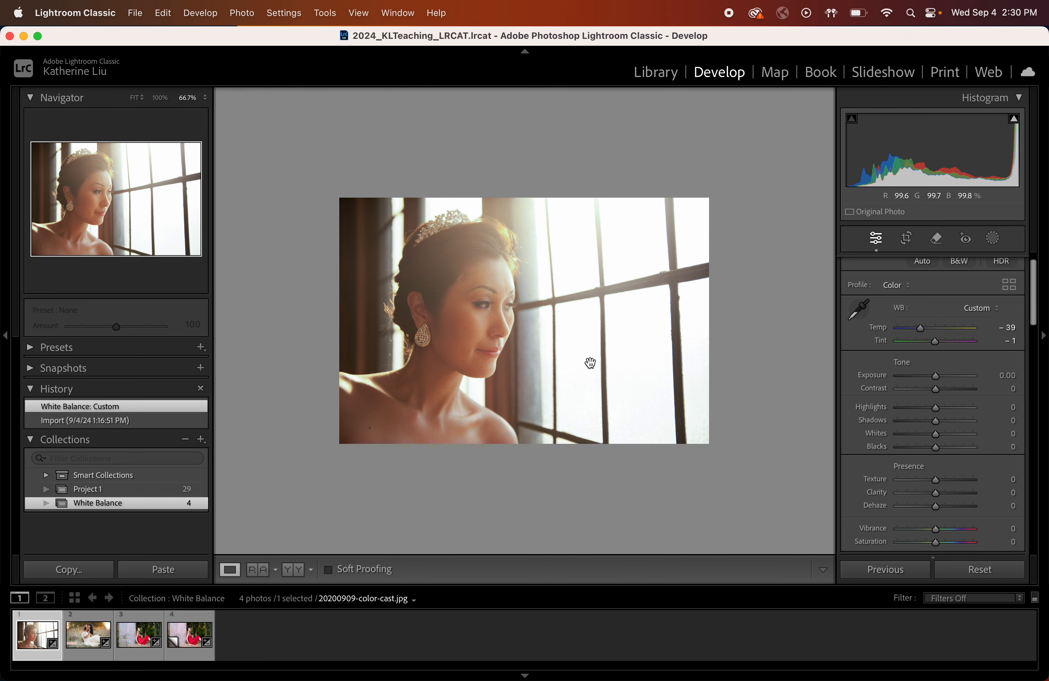
Return the white-dress photo to its Import state and sample the skirt for a white balance of Temp +3, Tint +22, checking before and after
left_click(86, 640)
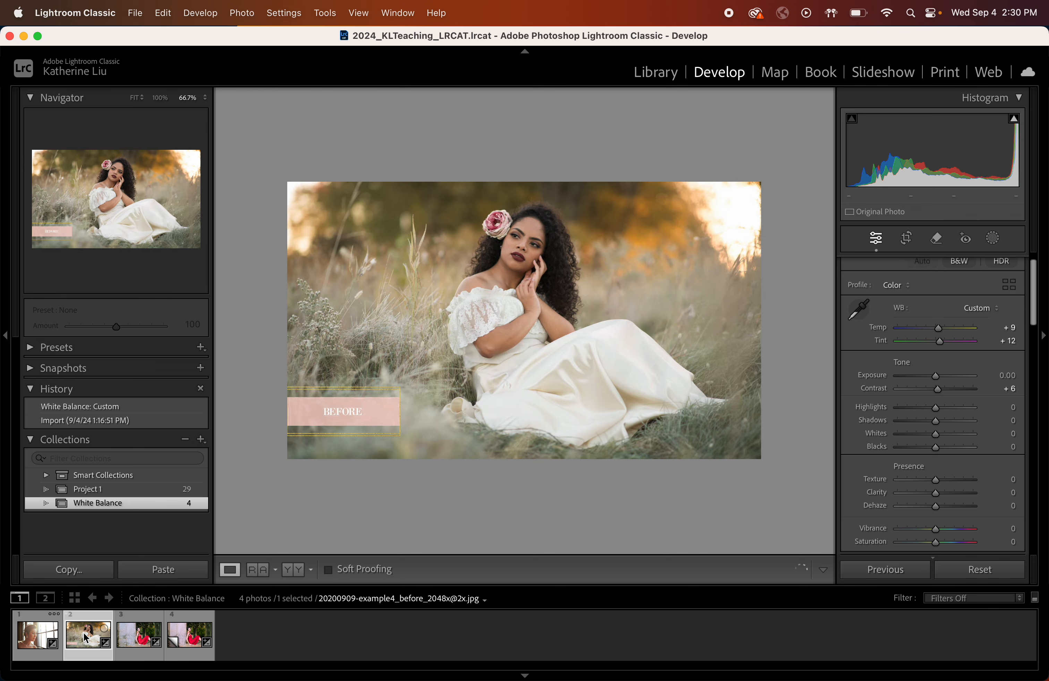
scroll(103, 510, "down", 5)
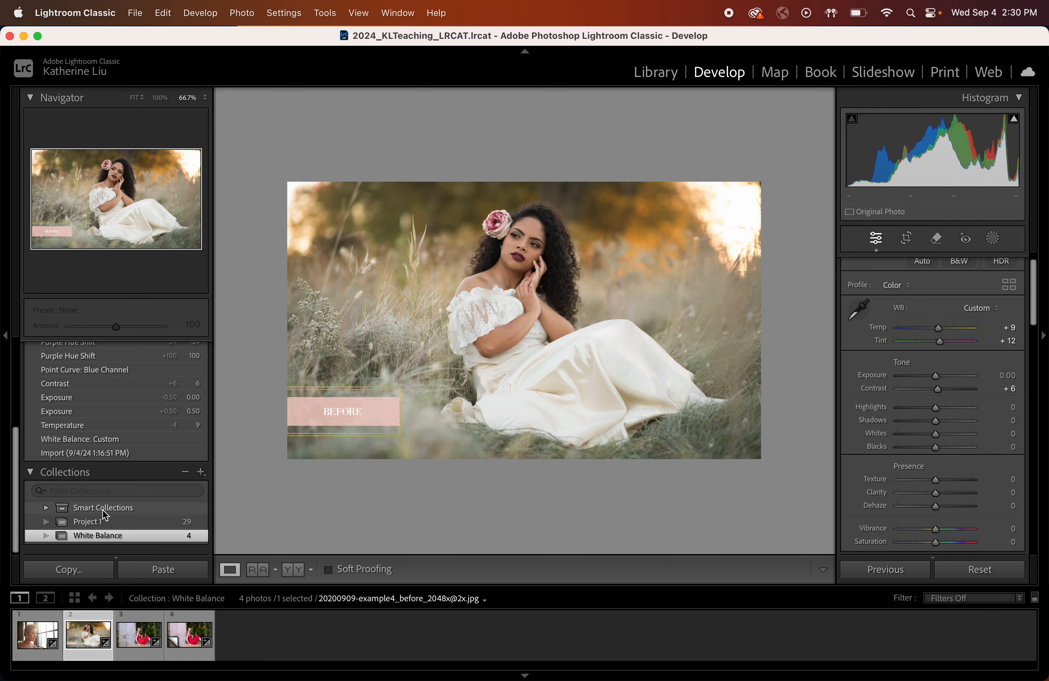
left_click(109, 457)
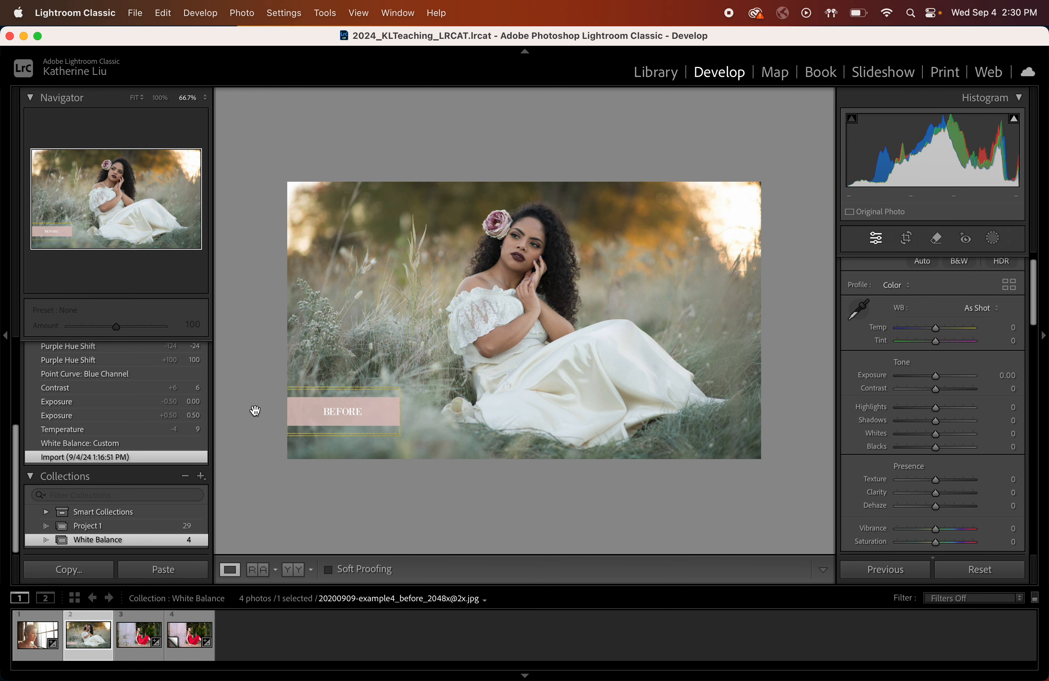
left_click(854, 314)
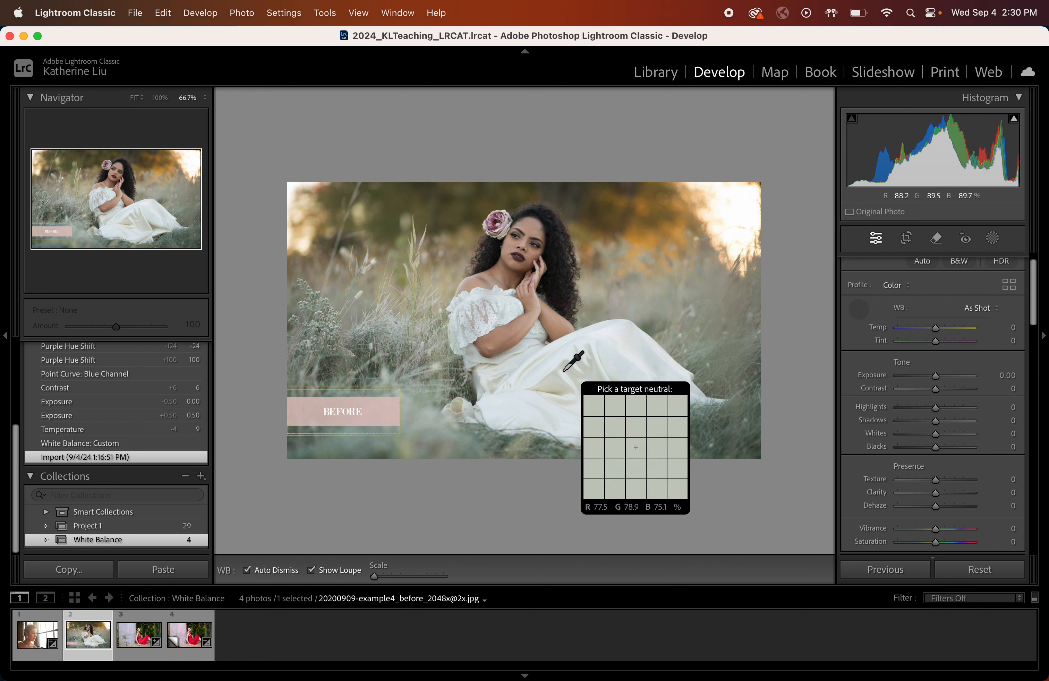
left_click(575, 357)
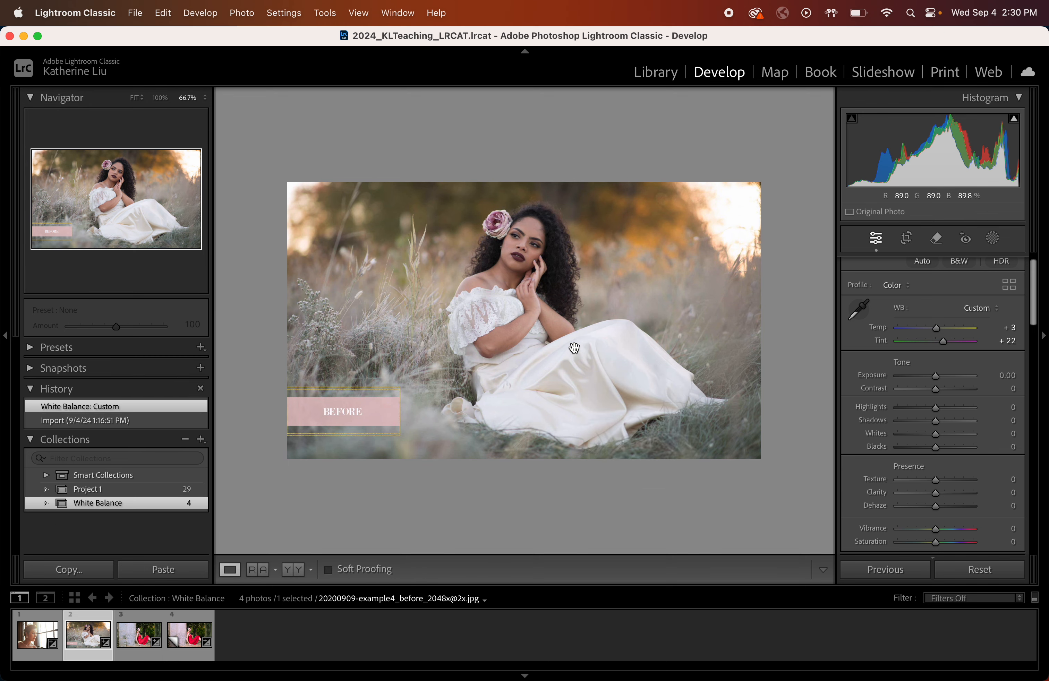
key("y")
key("y")
Examine the white-dress photo's skin tones up close and review its Tone Curve, Color Grading and Purple and Magenta Color Mixer settings
scroll(928, 371, "down", 6)
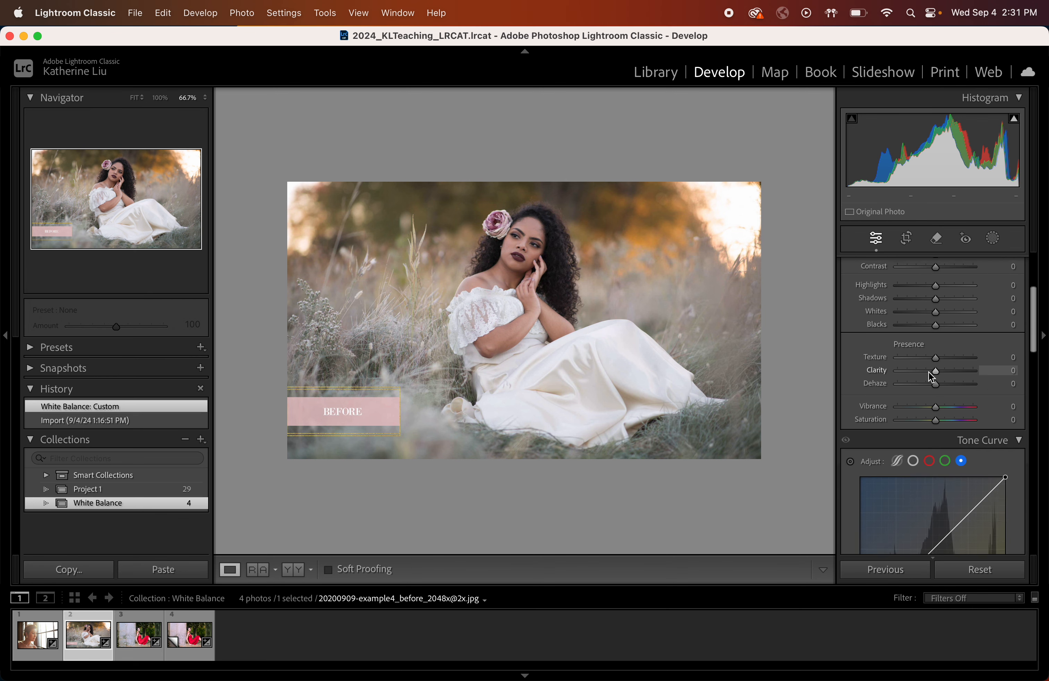
scroll(950, 479, "down", 3)
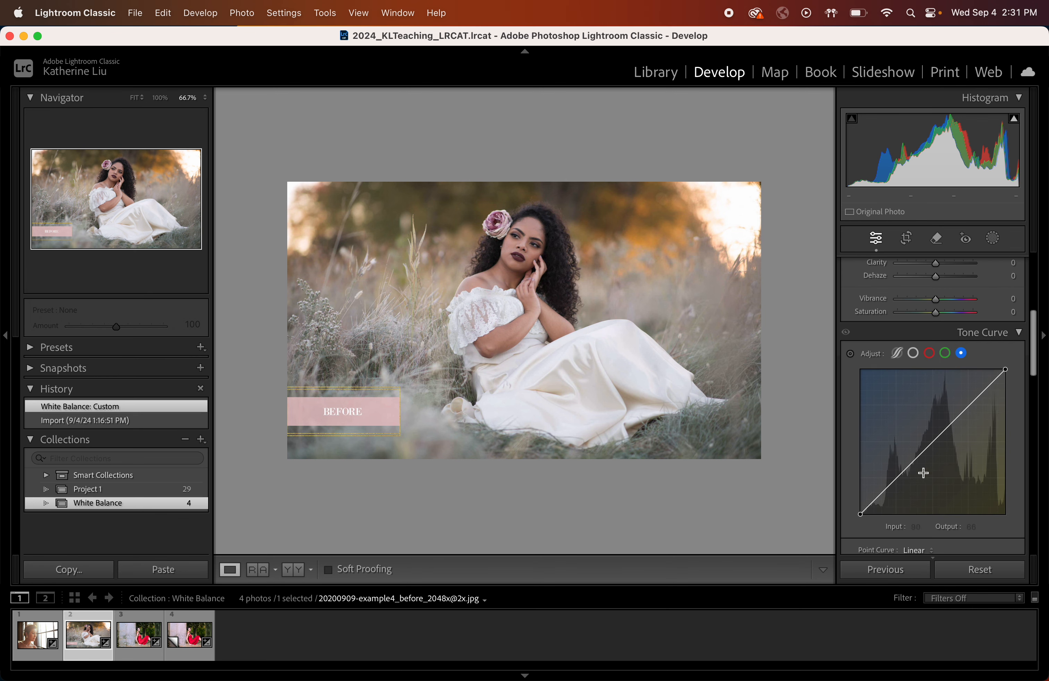
scroll(951, 476, "down", 6)
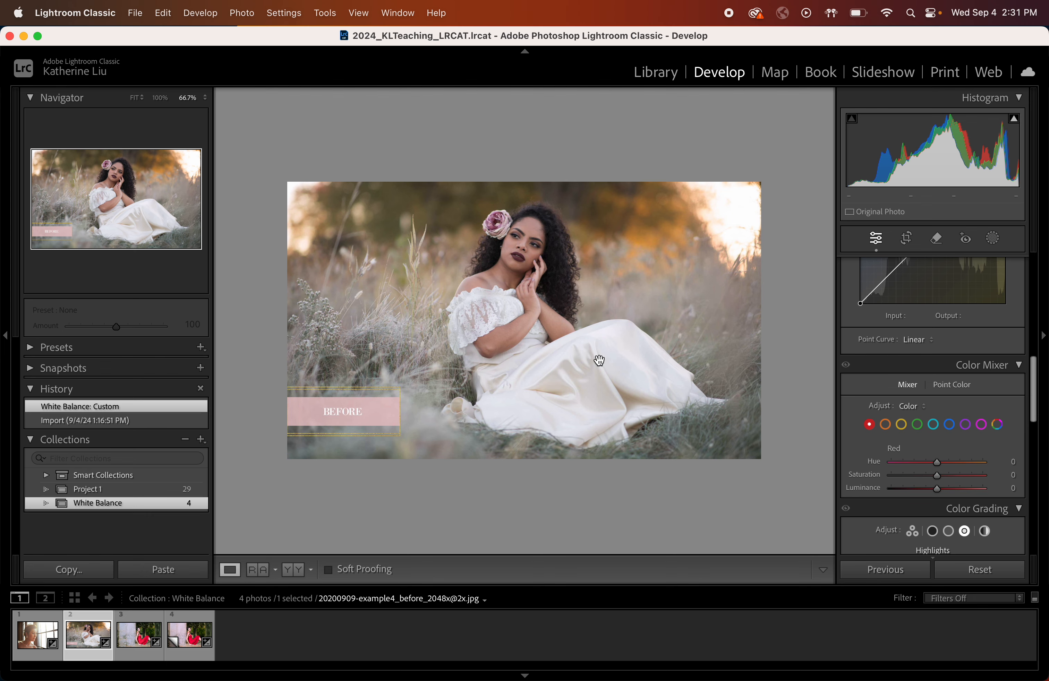
left_click(518, 245)
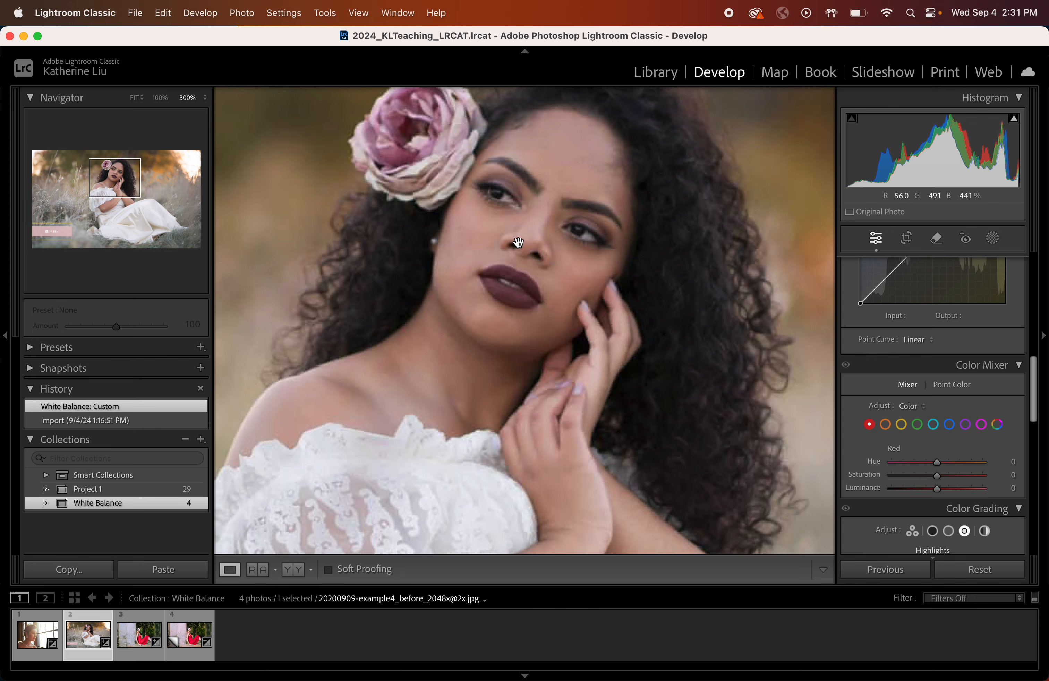
scroll(518, 243, "up", 3)
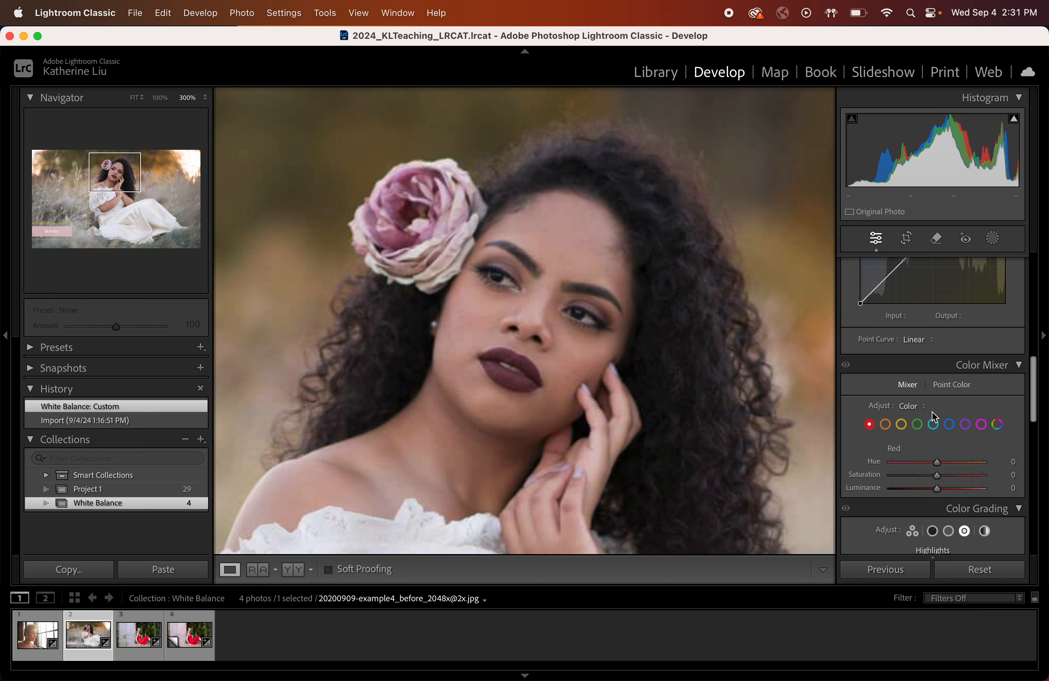
scroll(991, 427, "down", 5)
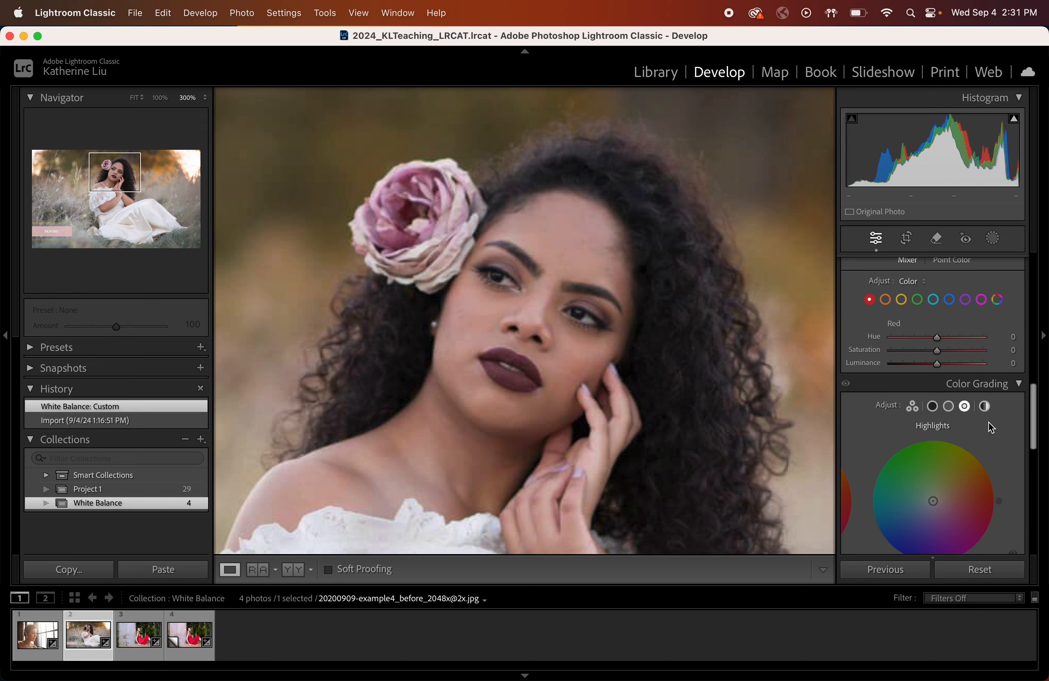
scroll(991, 427, "up", 6)
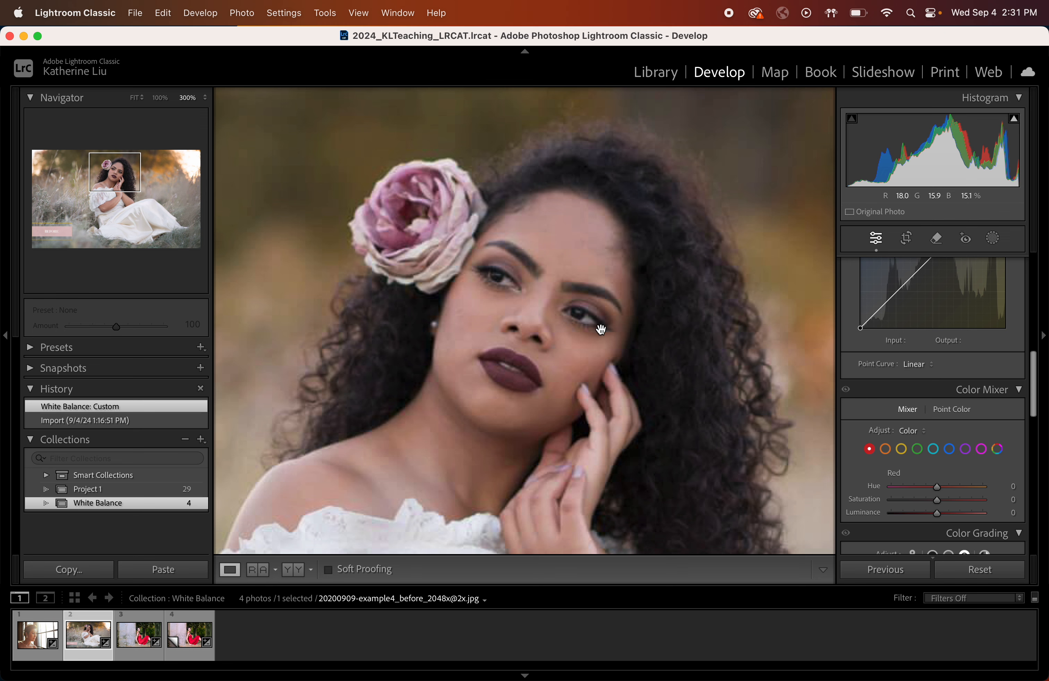
key("super+minus")
key("super+minus")
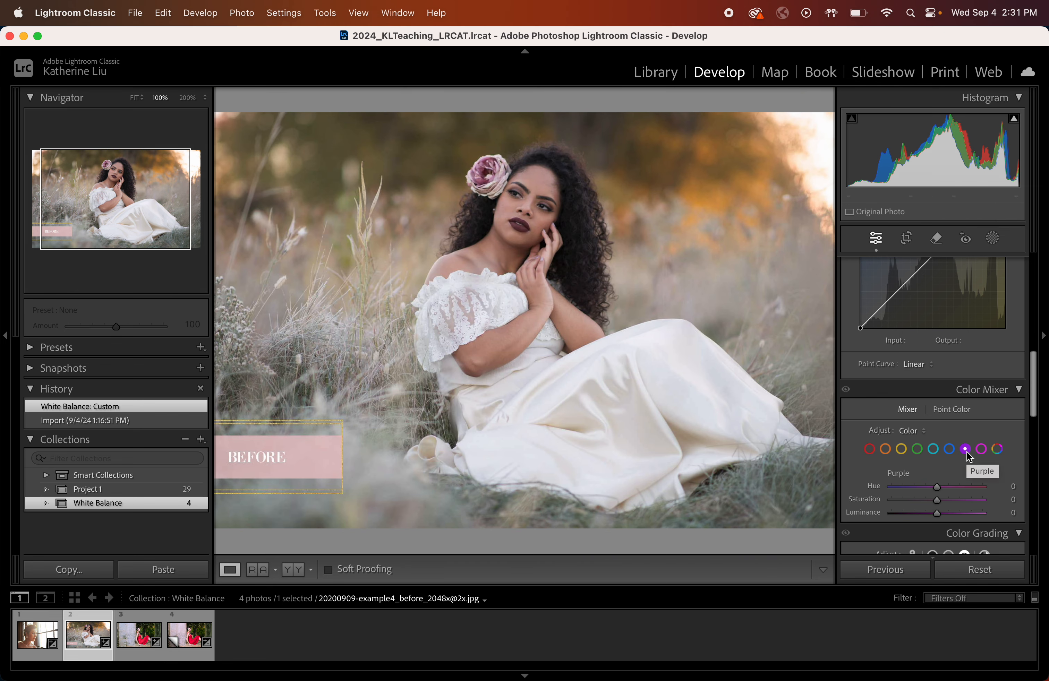
left_click(980, 453)
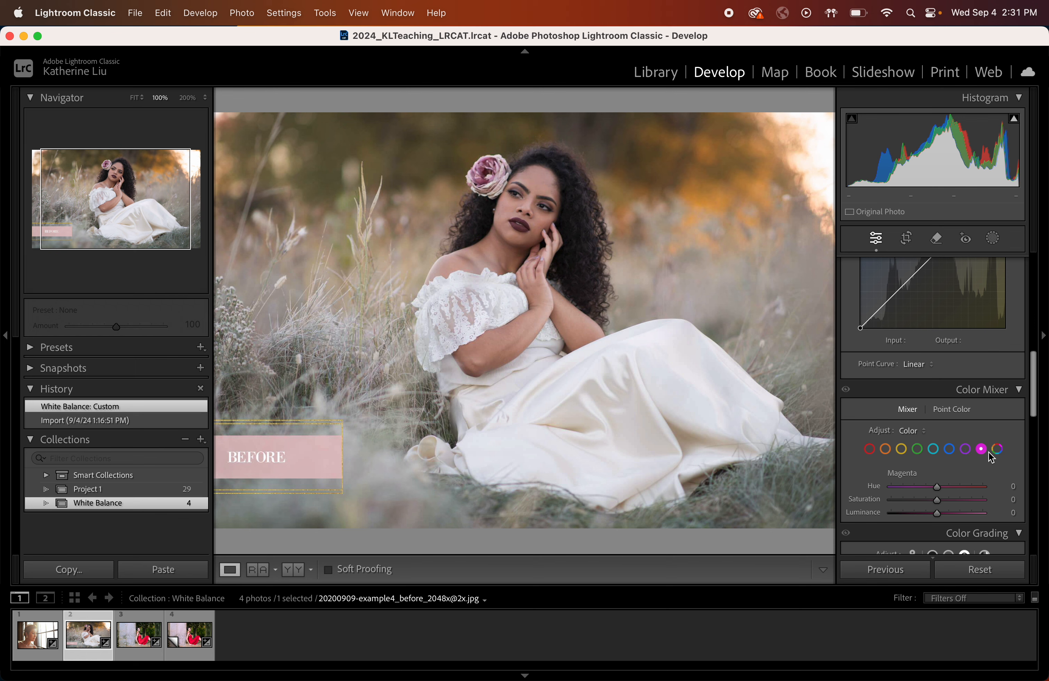
left_click(981, 451)
left_click(982, 450)
Return the manually corrected red-dress photo to its original Import history state
left_click(135, 647)
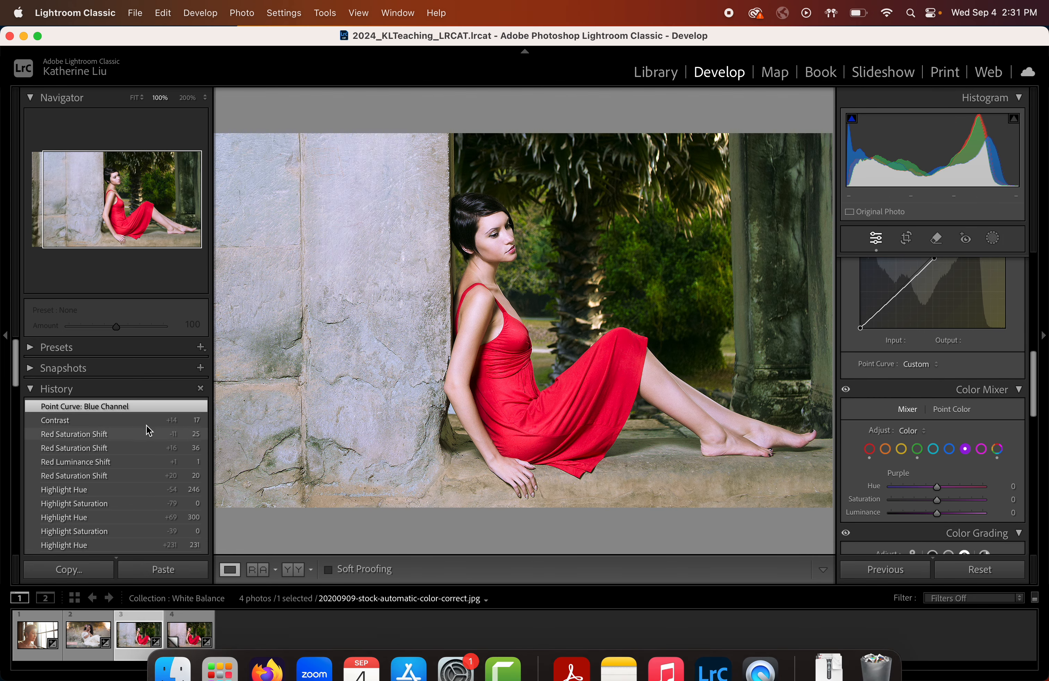
scroll(145, 431, "down", 10)
scroll(125, 510, "down", 10)
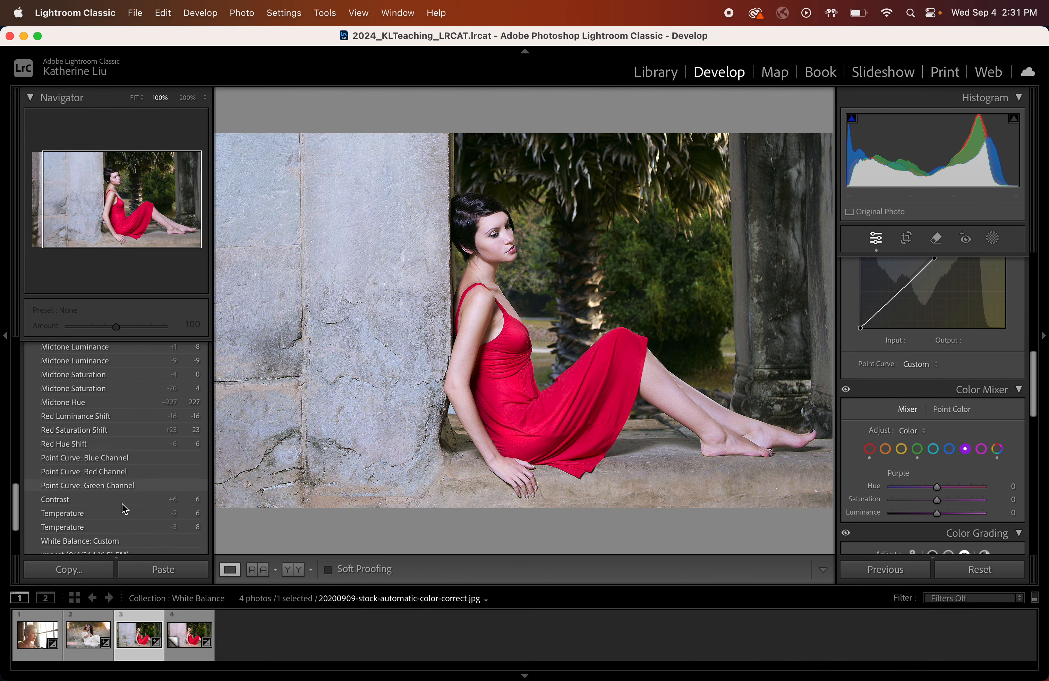
left_click(120, 458)
left_click(118, 458)
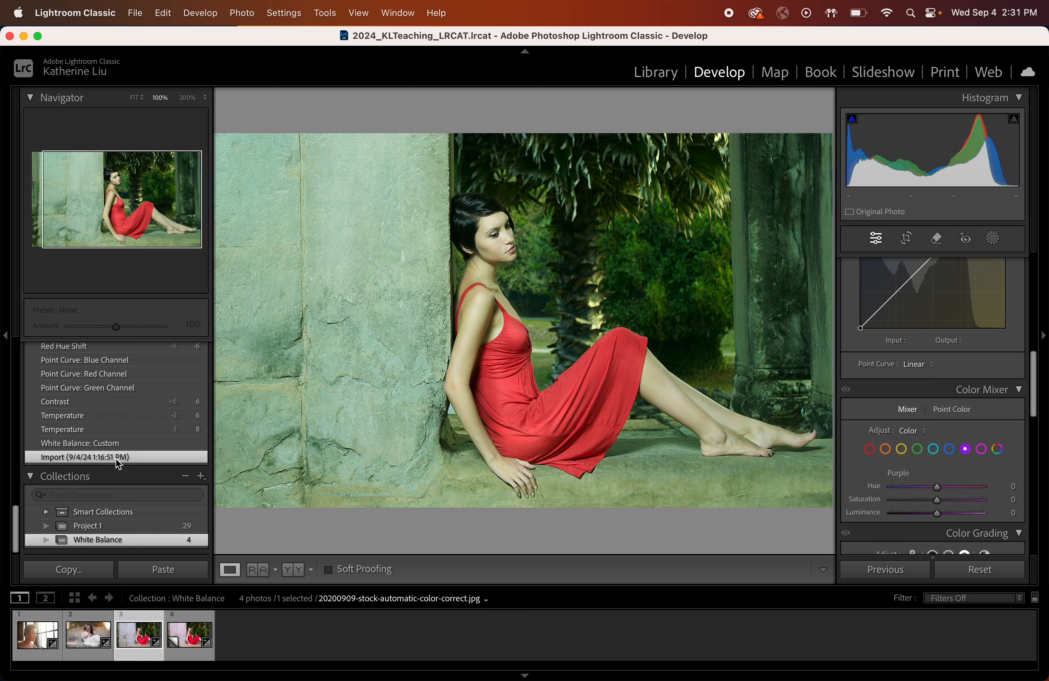
Try reducing the green cast with Color Mixer Green Hue -99, Saturation -59 and Luminance -60, and revert to the Import state
left_click(919, 450)
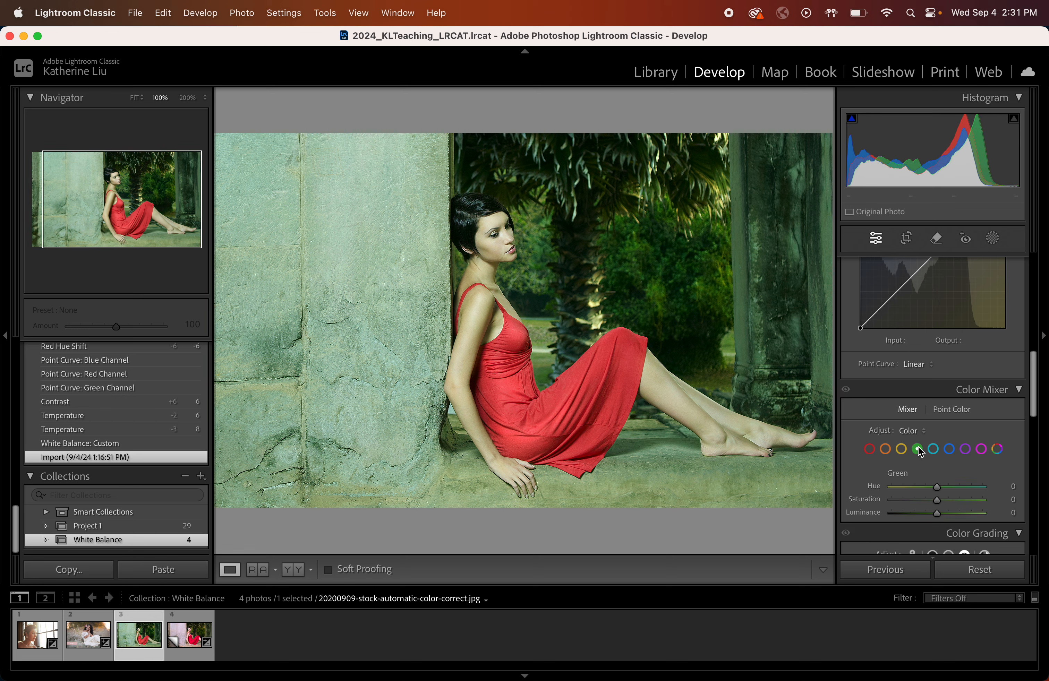
left_click_drag(938, 500, 909, 500)
left_click_drag(937, 514, 915, 514)
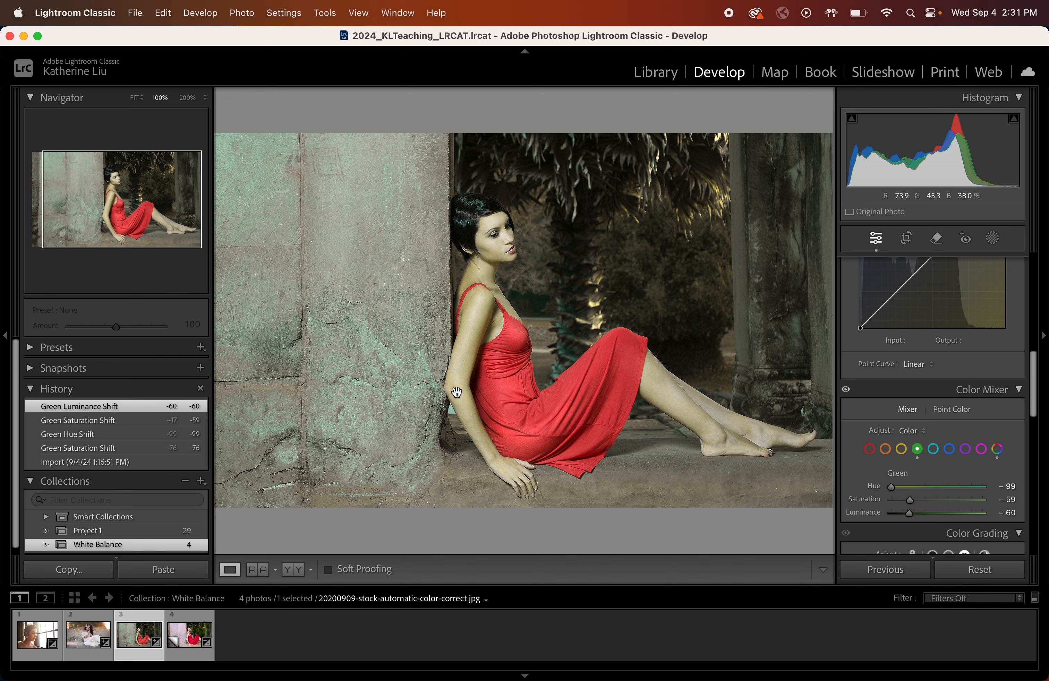
left_click(168, 462)
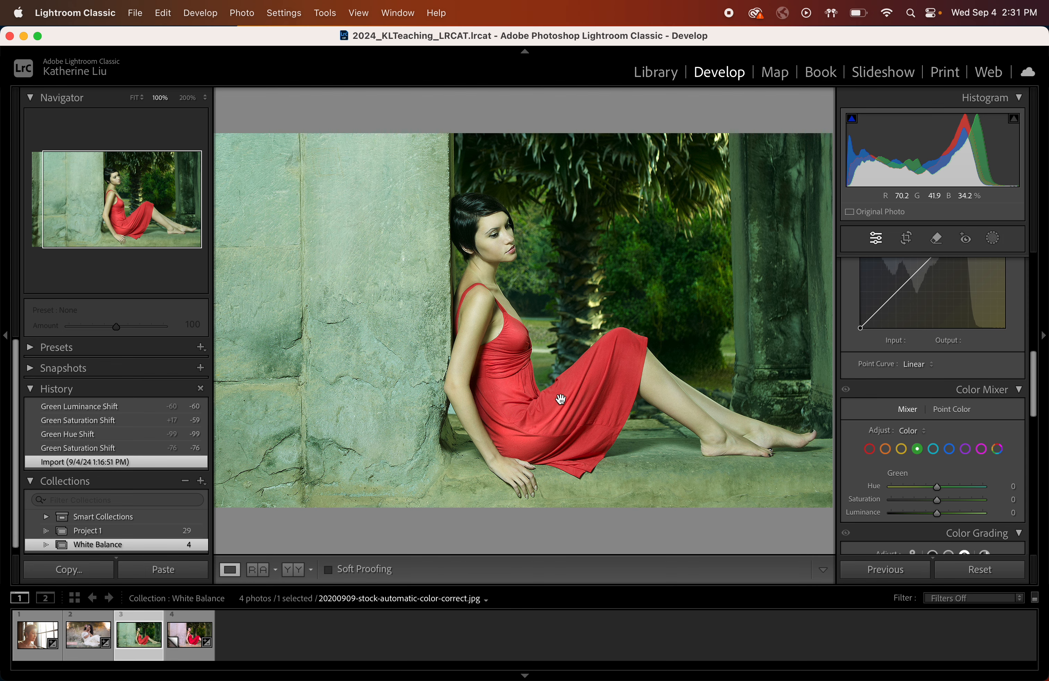
key("super+minus")
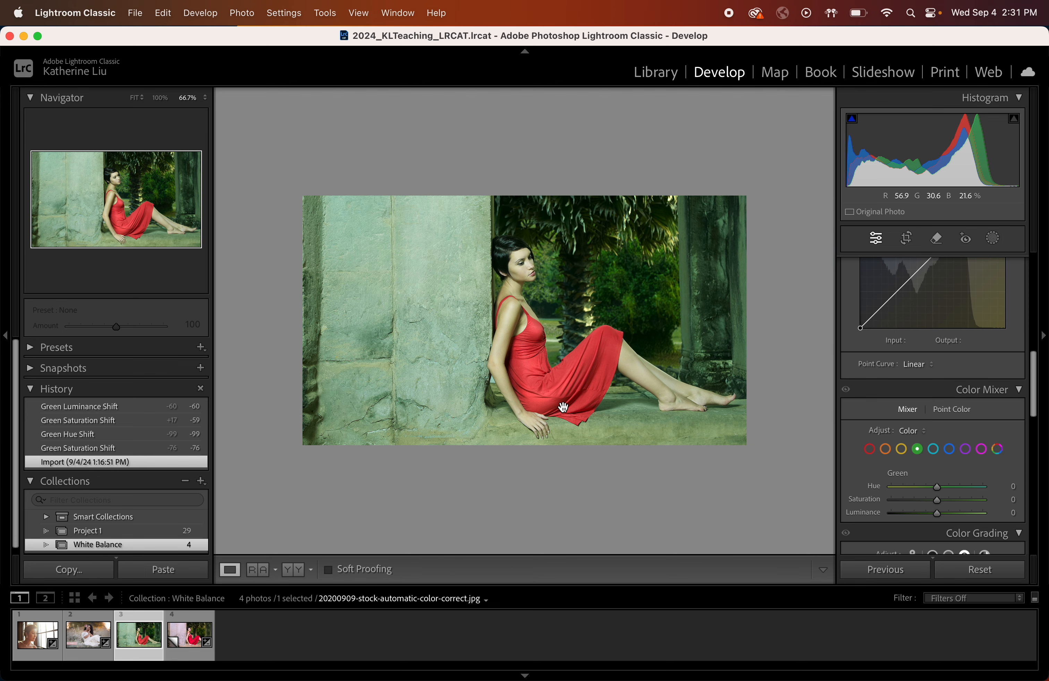
Try neutralizing the red-dress photo's green cast with Tint +52, and reset Tint to its default
scroll(966, 356, "up", 10)
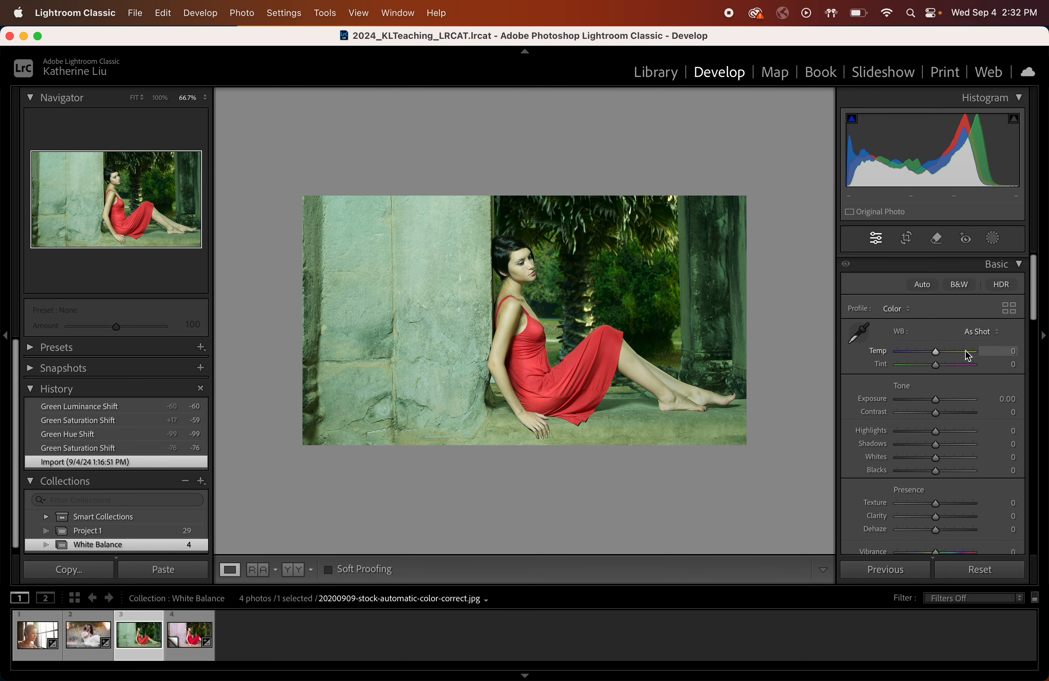
scroll(921, 422, "down", 5)
scroll(946, 307, "up", 5)
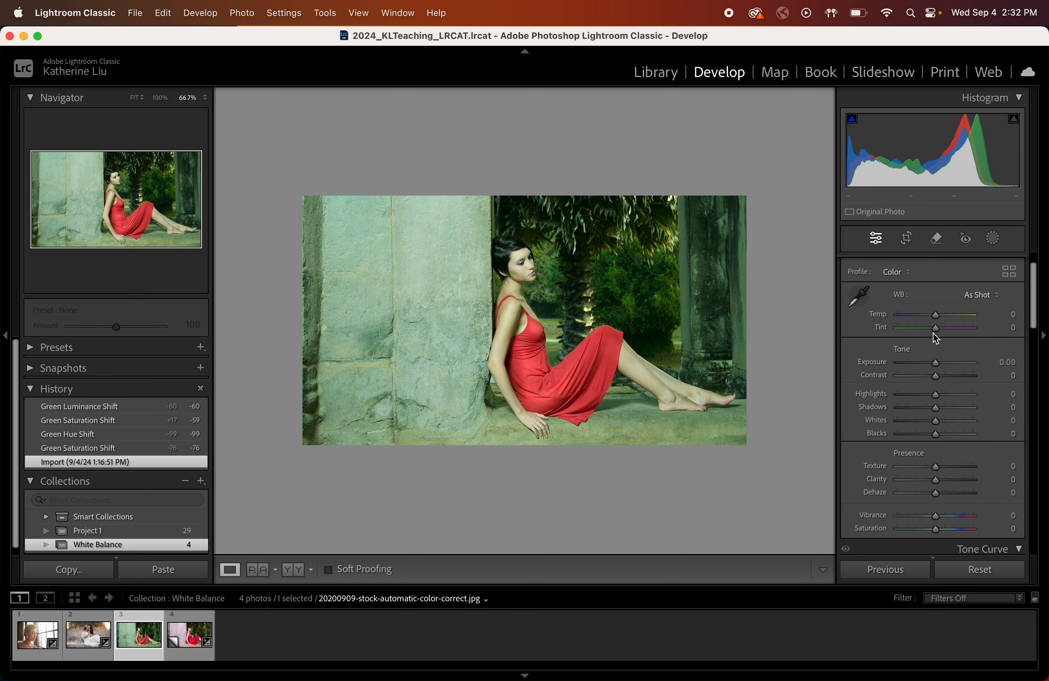
left_click_drag(936, 331, 954, 328)
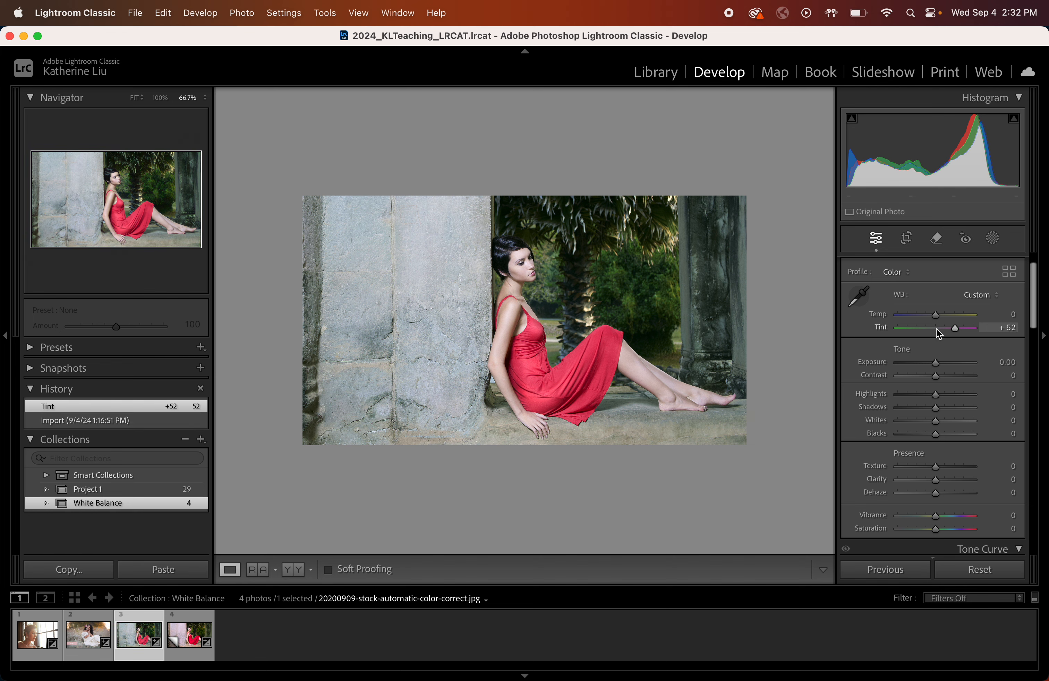
double_click(877, 329)
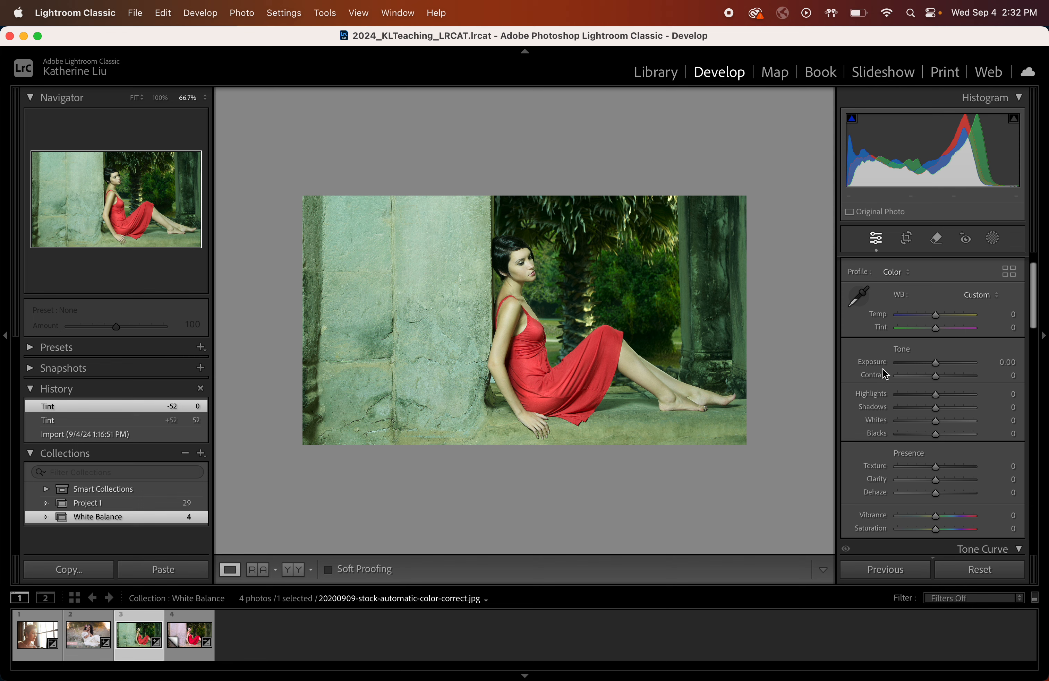
Try removing the green cast by adding a midtone point to the Green channel curve with input 130 and output 105
scroll(883, 369, "down", 4)
scroll(886, 374, "down", 3)
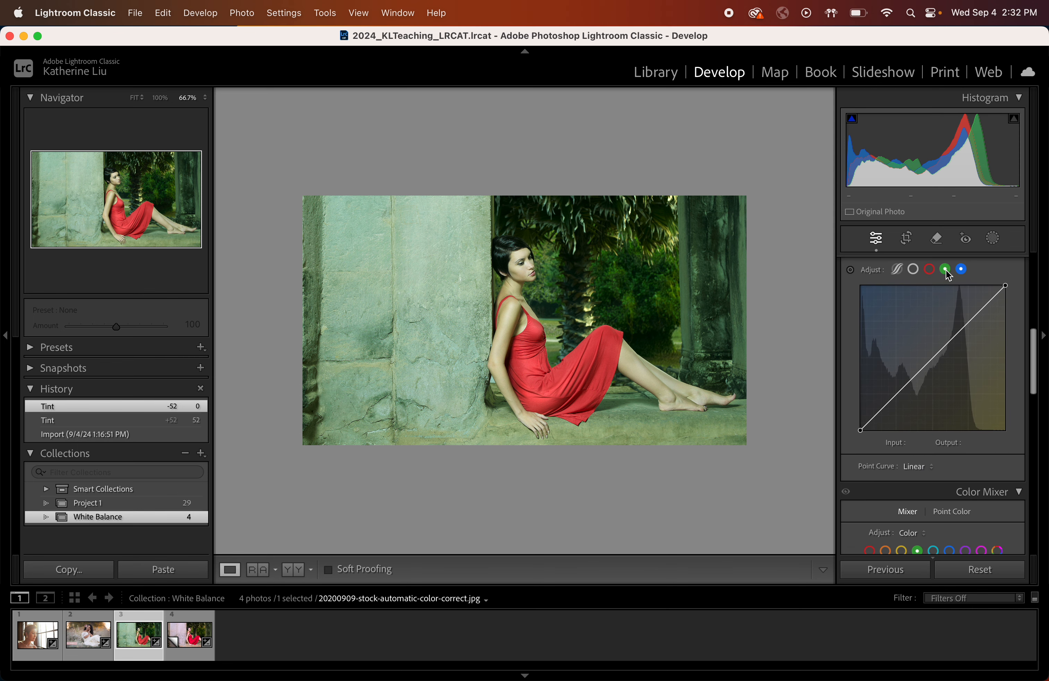
left_click(946, 270)
left_click(935, 357)
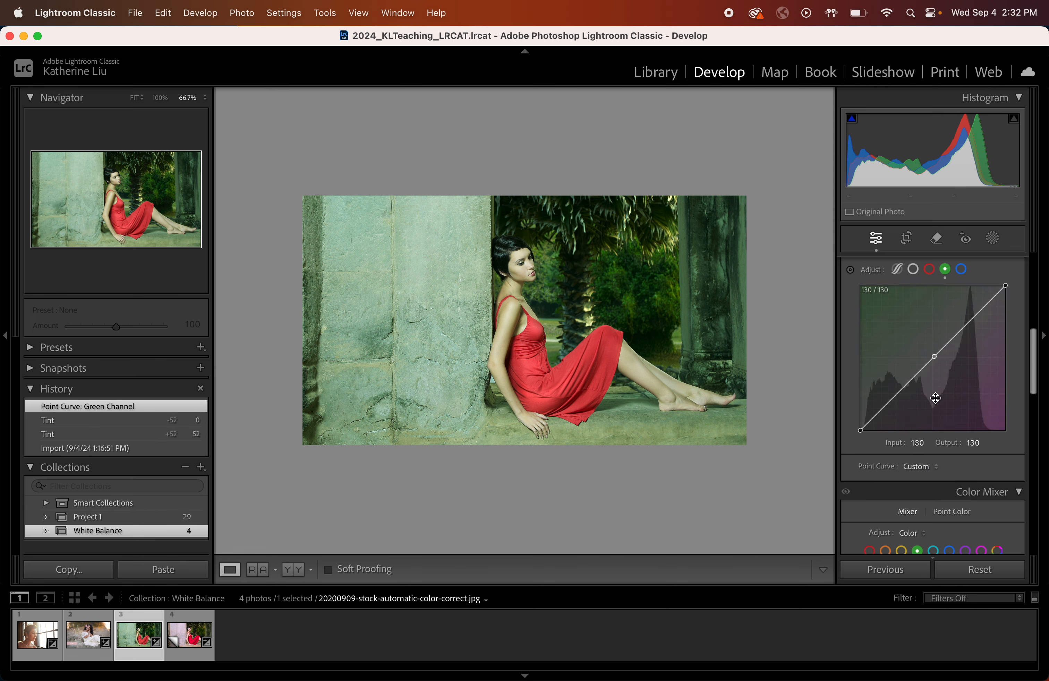
mouse_move(936, 399)
left_mouse_down()
mouse_move(936, 409)
mouse_move(936, 399)
left_mouse_up()
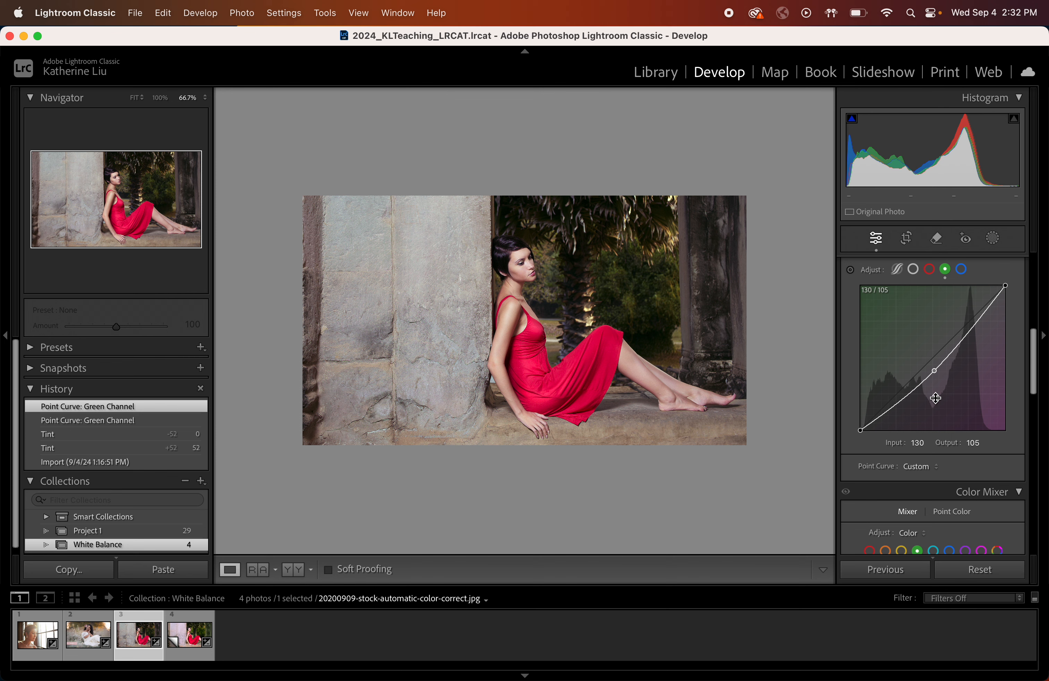
Inspect the curve-corrected photo at 100%, return to the full view, and remove the midtone point from the Green channel curve
scroll(937, 399, "up", 5)
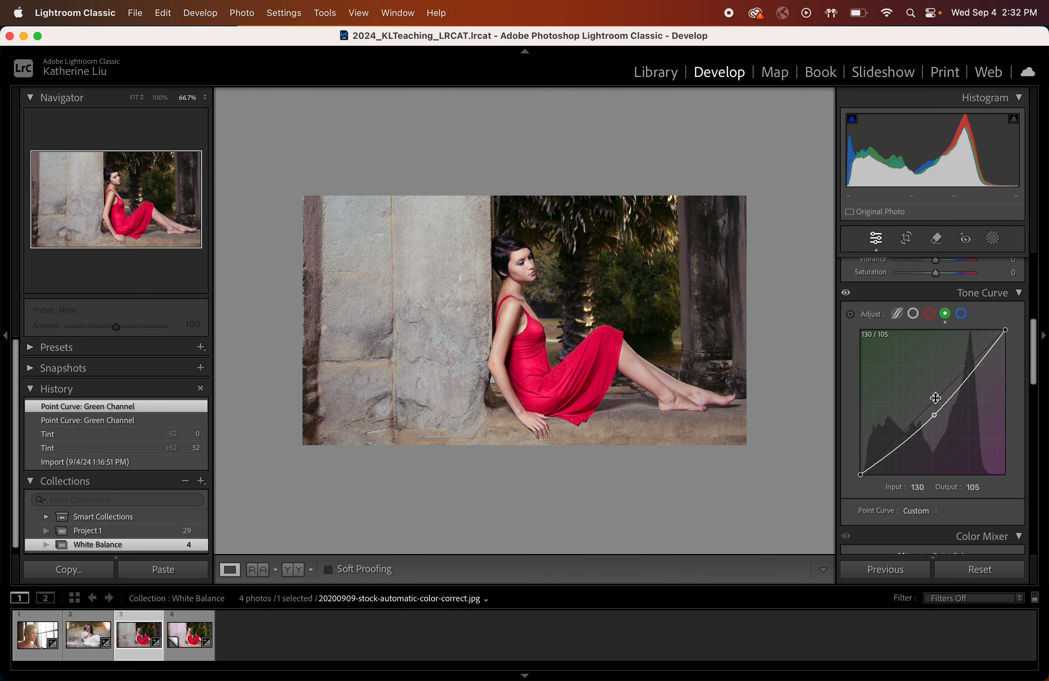
left_click(457, 298)
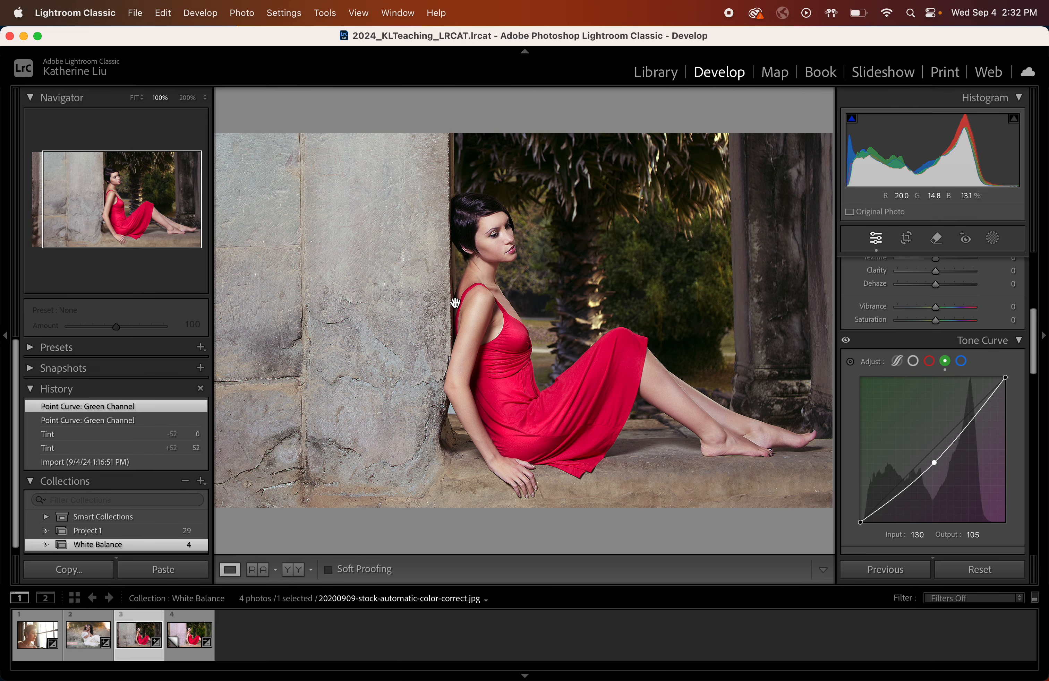
left_click(455, 303)
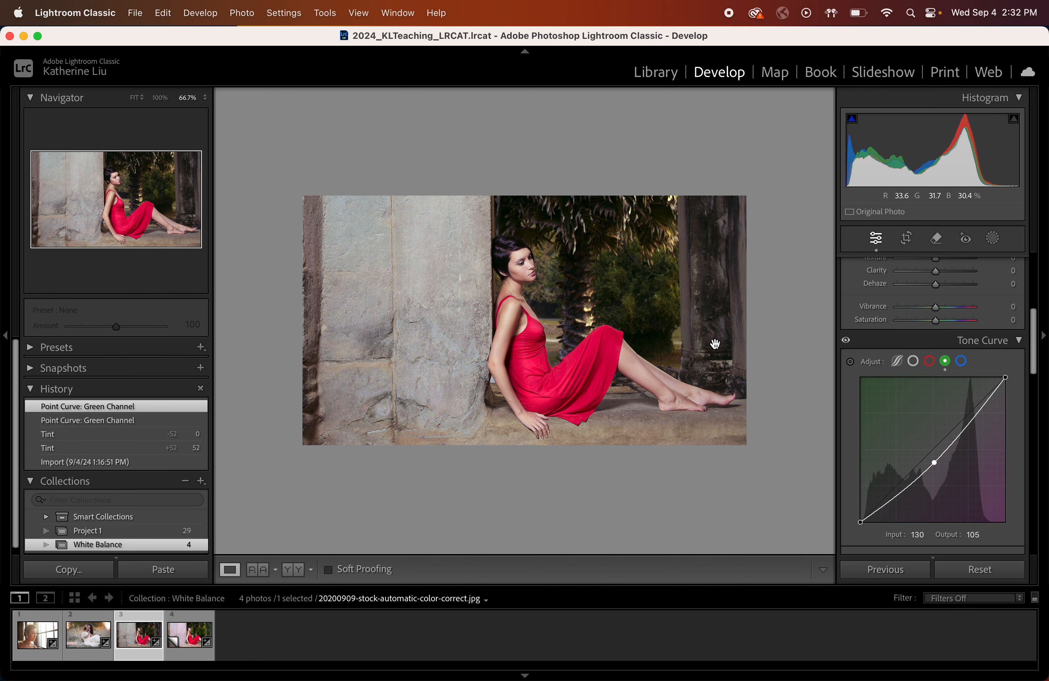
double_click(935, 463)
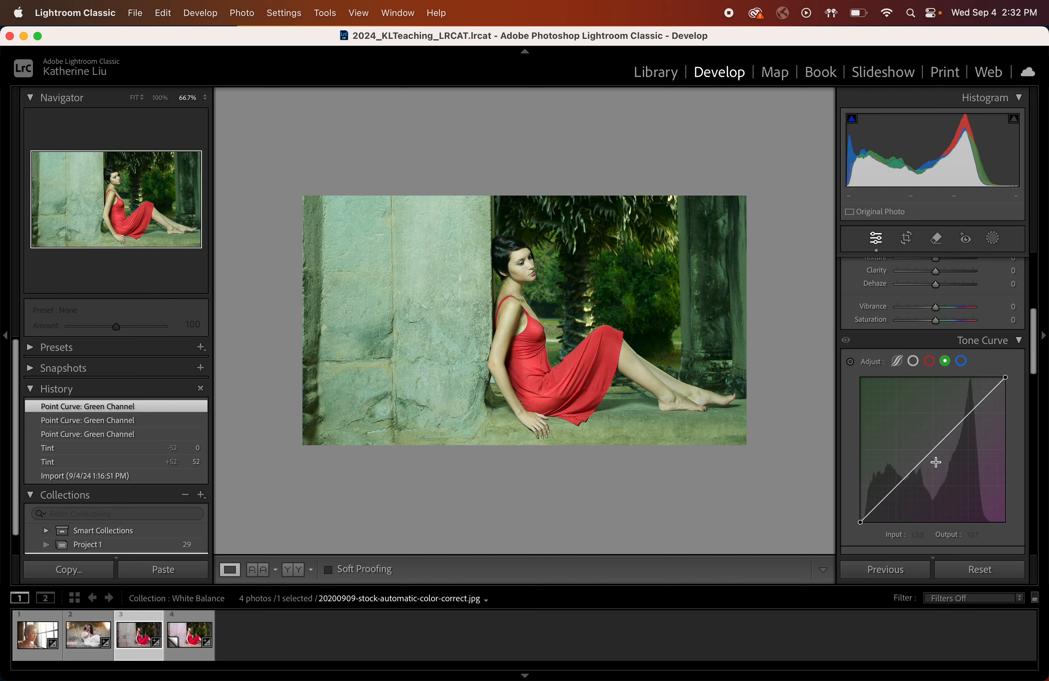